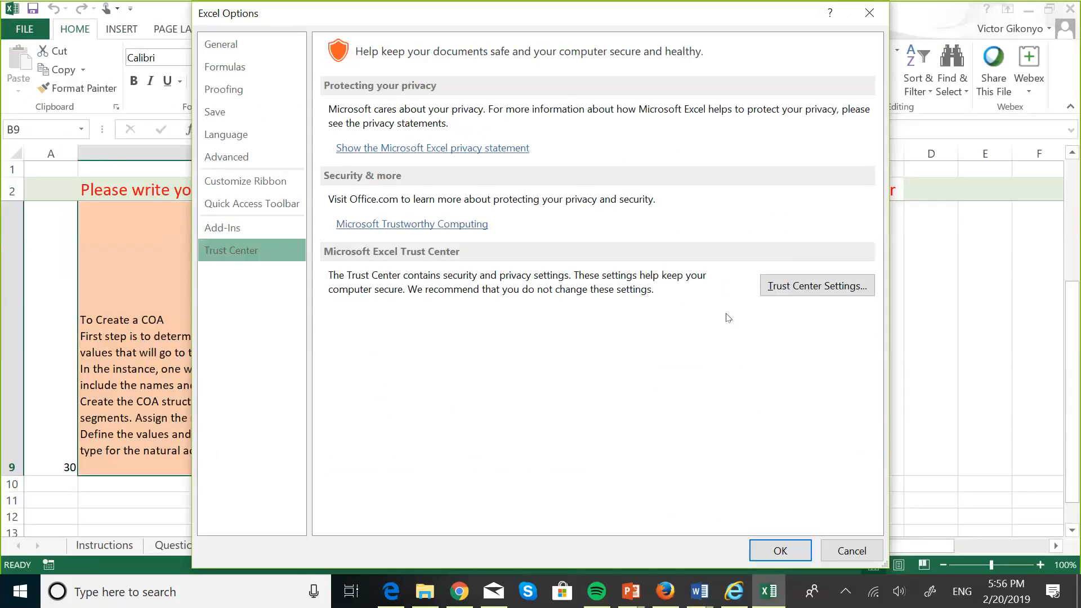
Step: In Trust Center Macro Settings, enable all macros and trust access to the VBA project object model
{"action": "left_click", "coordinate": [810, 291]}
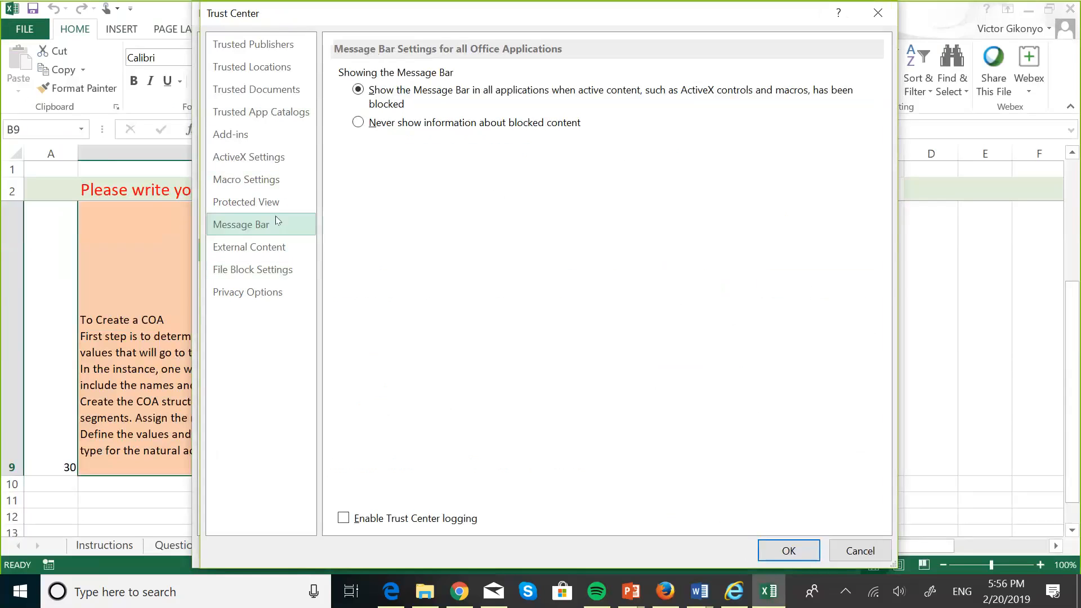
{"action": "left_click", "coordinate": [241, 186]}
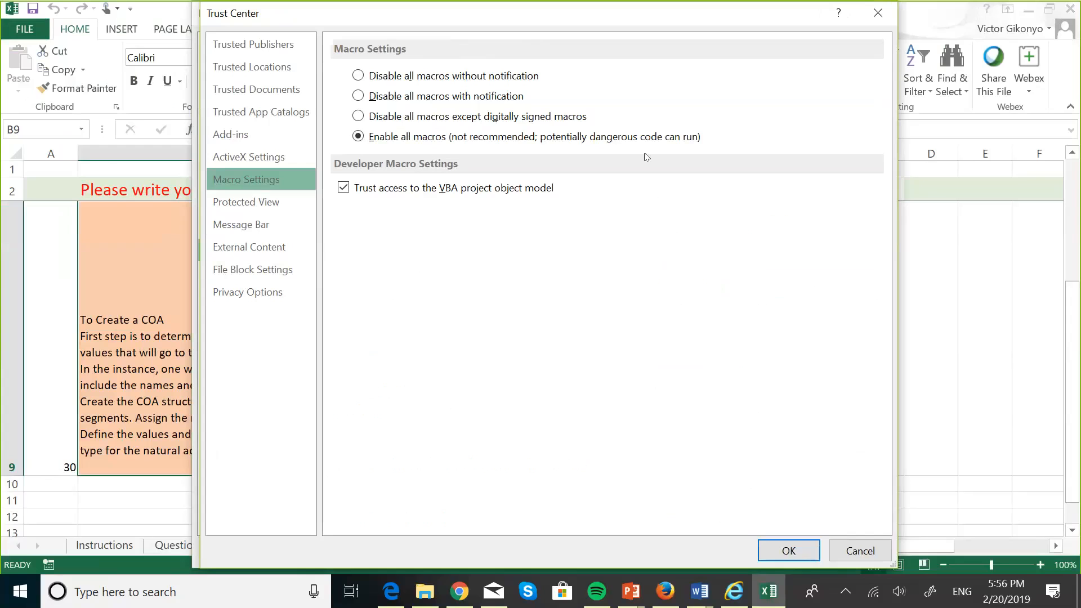
{"action": "left_click", "coordinate": [973, 153]}
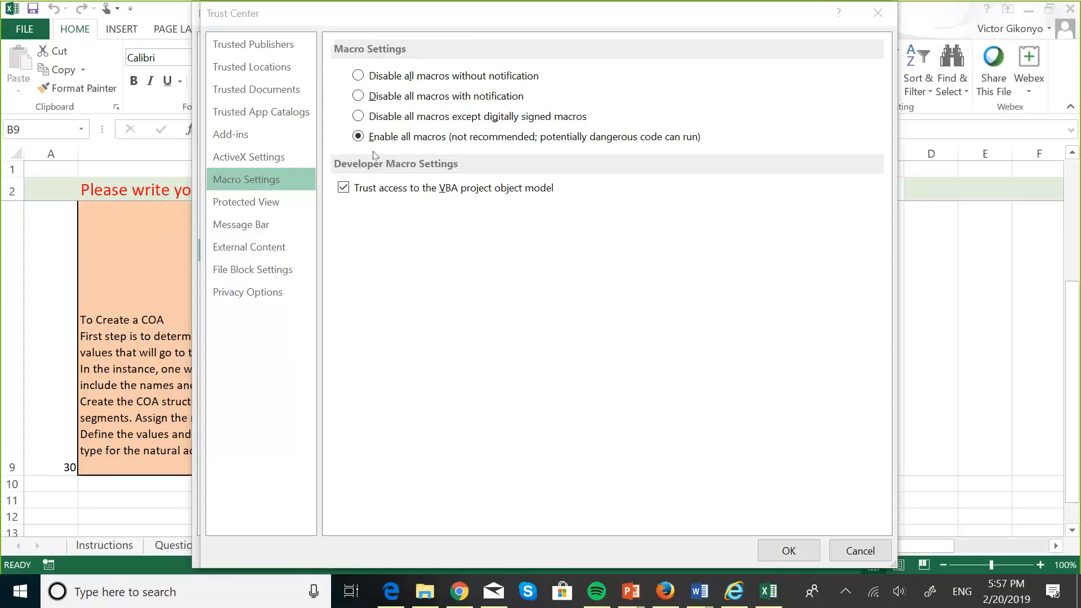
Step: Close the Trust Center settings window to return to the Trust Center page of Excel Options
{"action": "left_click", "coordinate": [882, 18]}
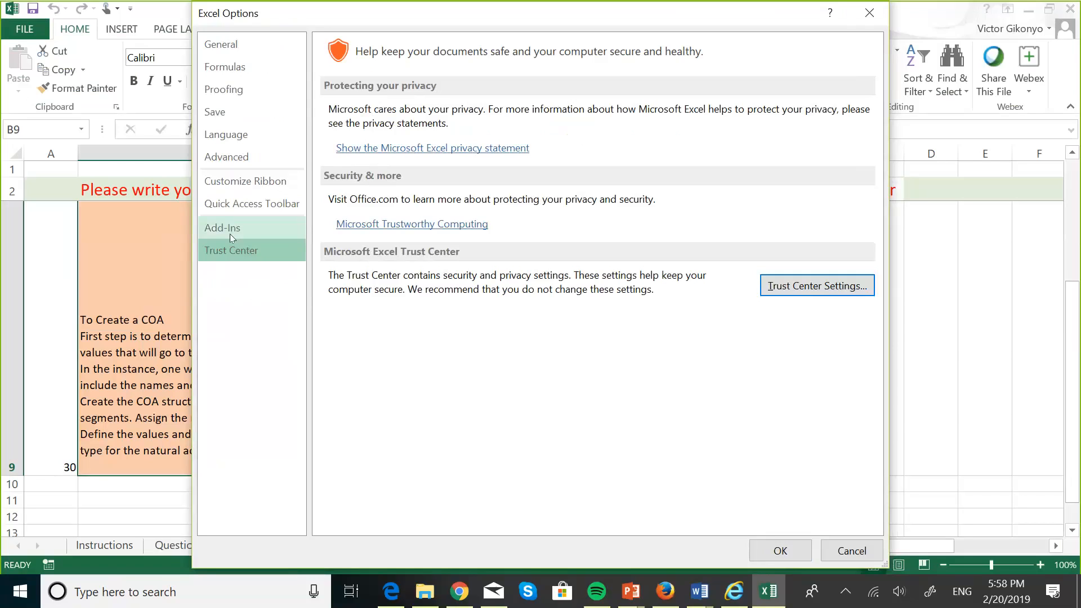
Step: List the Excel Add-ins through Manage: Excel Add-ins, showing Analysis ToolPak - VBA checked
{"action": "left_click", "coordinate": [230, 234]}
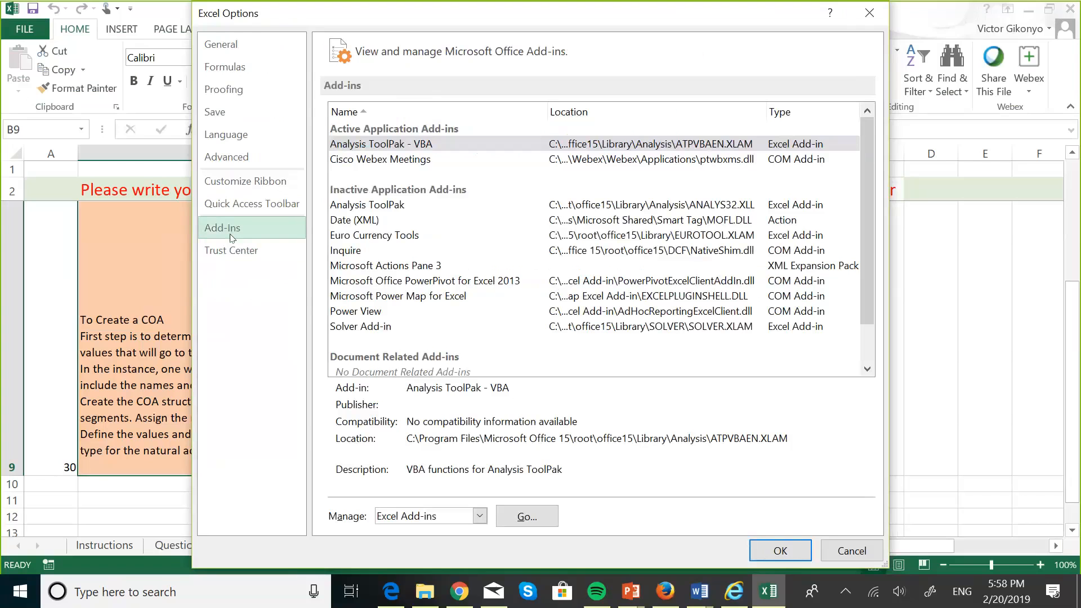
{"action": "left_click", "coordinate": [938, 116]}
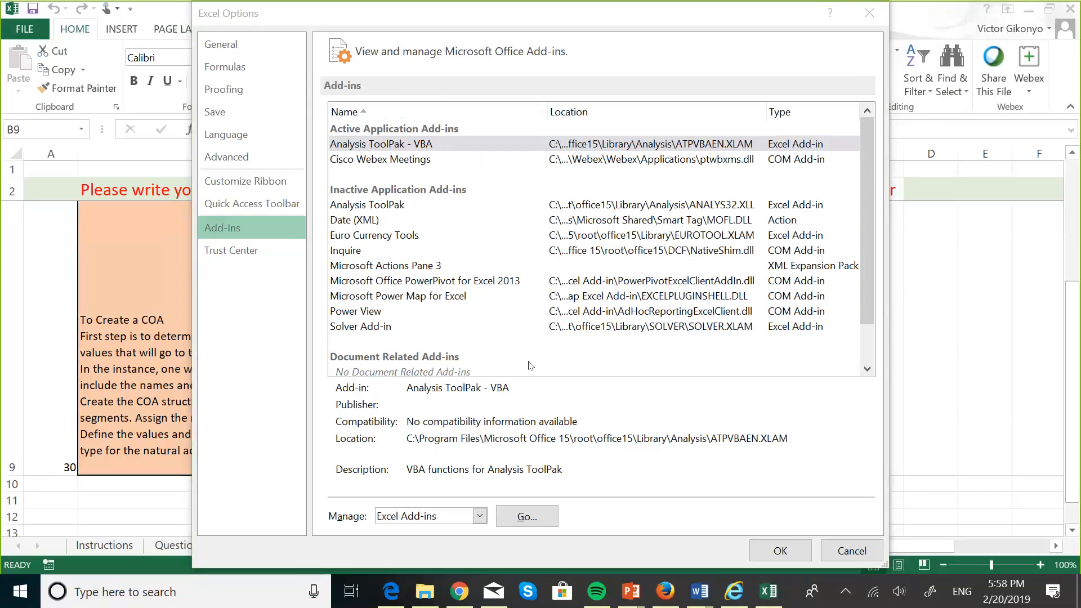
{"action": "left_click", "coordinate": [479, 517]}
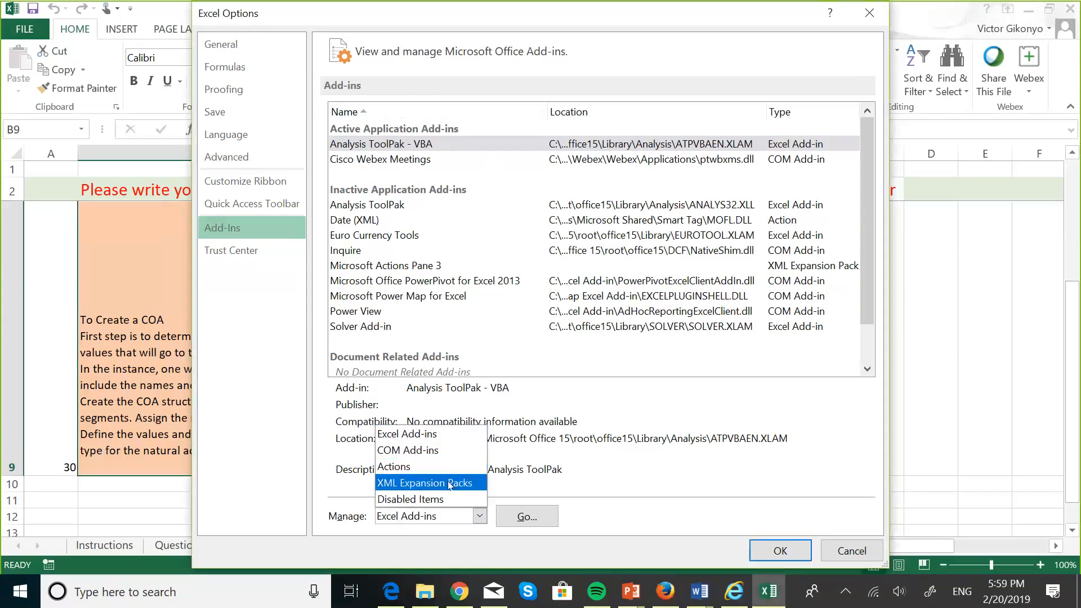
{"action": "left_click", "coordinate": [384, 440]}
{"action": "left_click", "coordinate": [526, 517]}
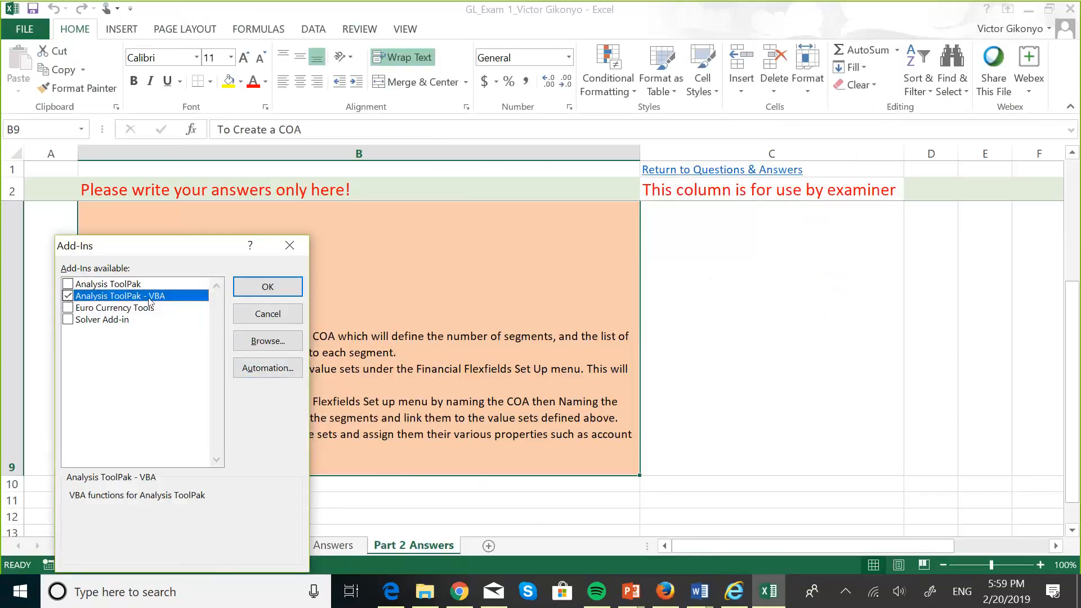
Step: Confirm the Add-Ins dialog with OK and close the Excel workbook
{"action": "left_click", "coordinate": [271, 285]}
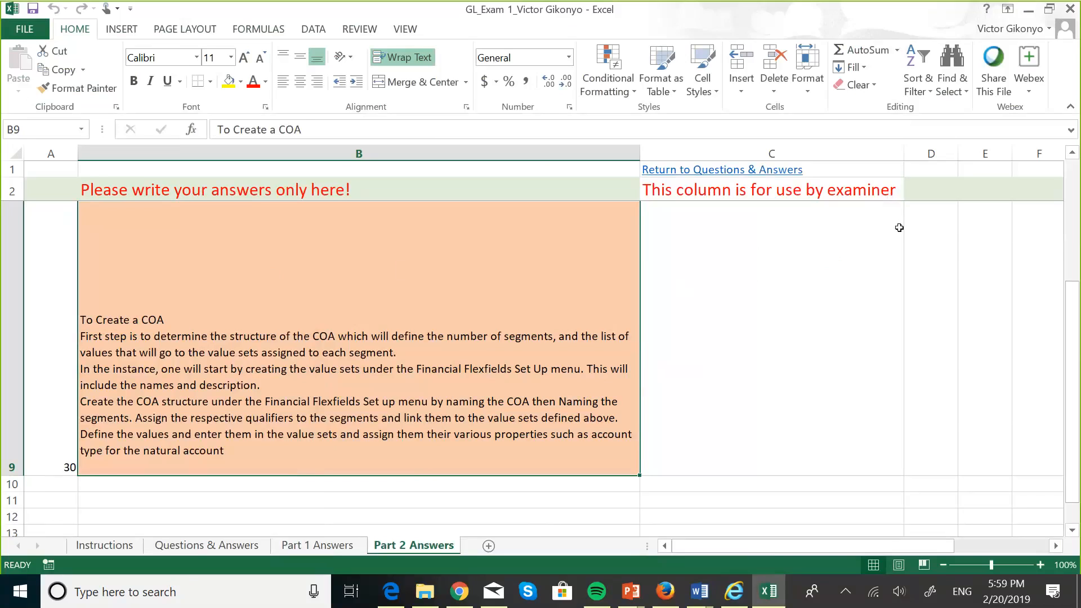
{"action": "left_click", "coordinate": [1068, 10]}
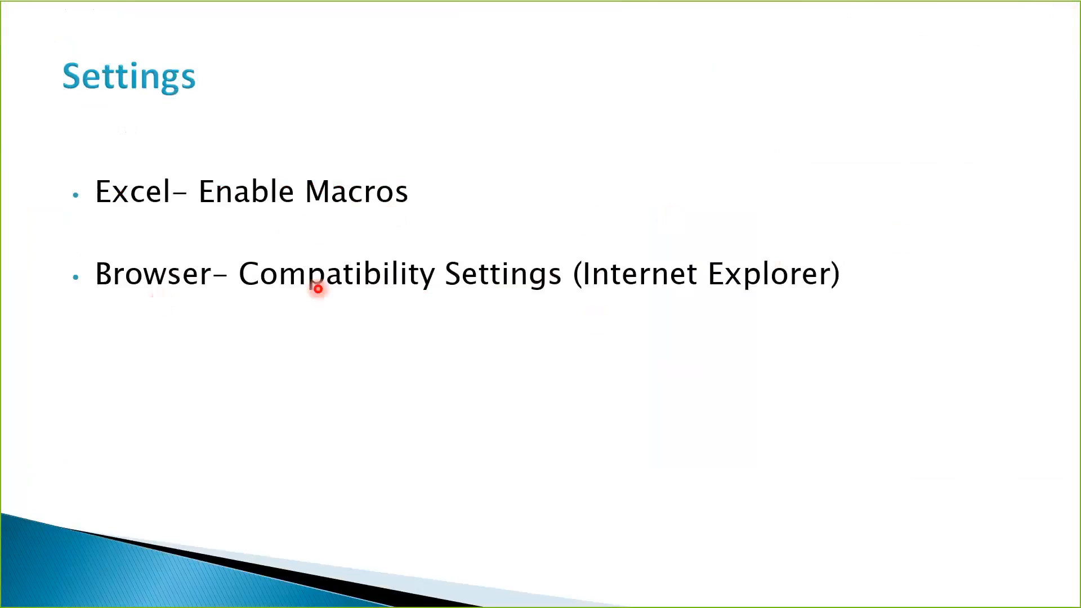
Step: Close the Internet Explorer Journal Wizard window from Task View
{"action": "key", "text": "super+Tab"}
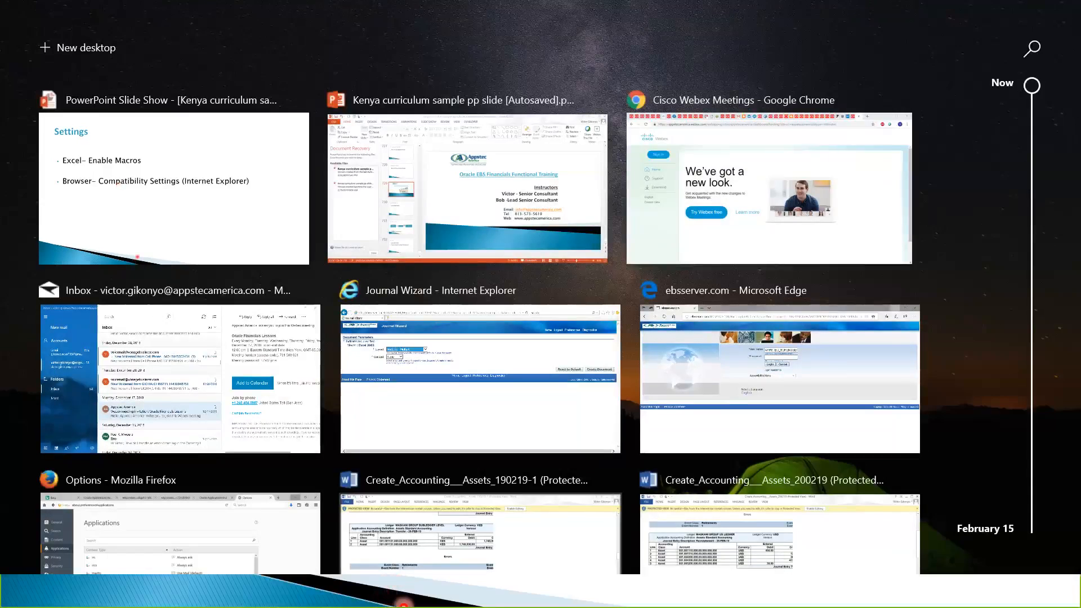
{"action": "left_click", "coordinate": [442, 428]}
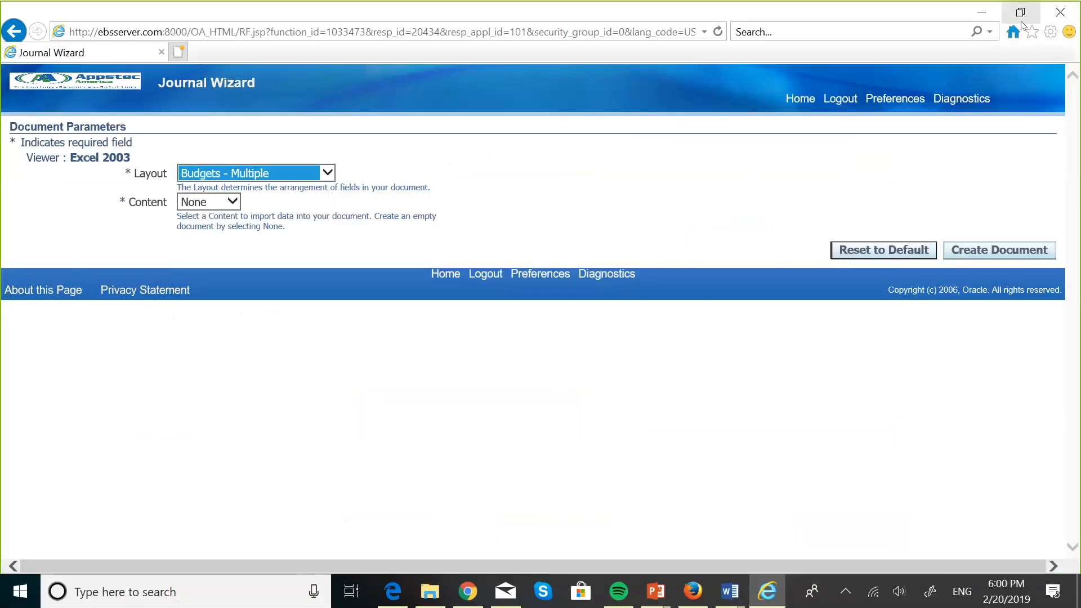
{"action": "left_click", "coordinate": [1062, 9]}
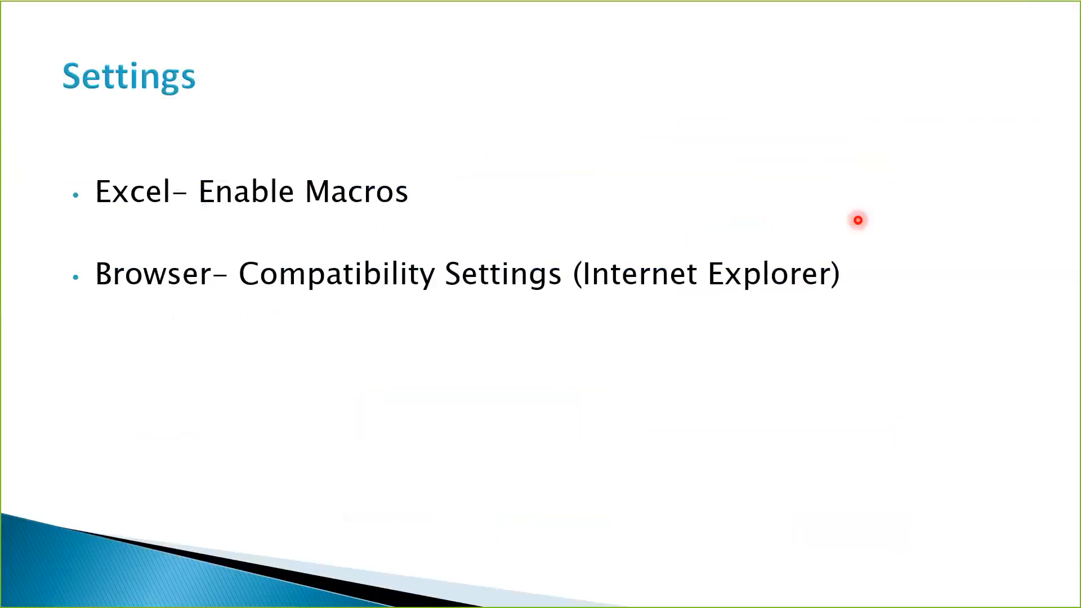
Step: Bring the Edge window with the ebsserver.com login page to the front
{"action": "key", "text": "super+Tab"}
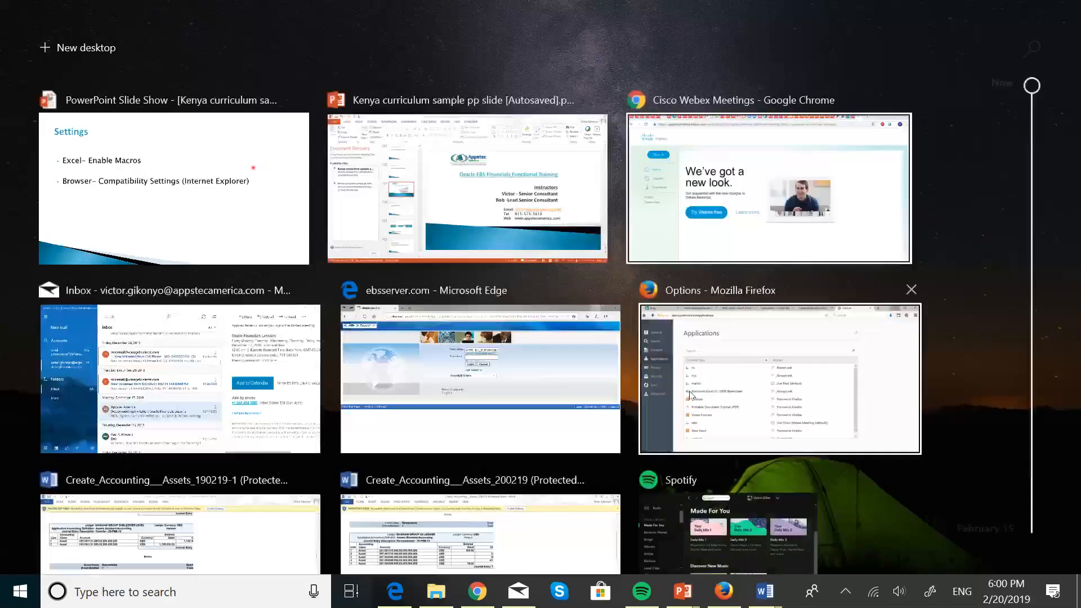
{"action": "left_click", "coordinate": [389, 598]}
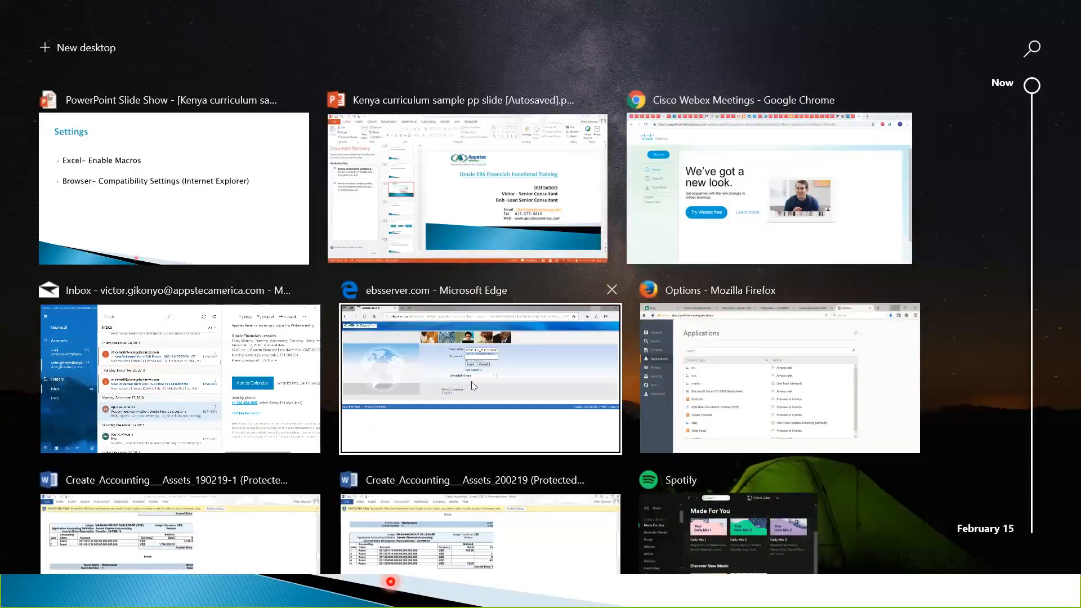
{"action": "left_click", "coordinate": [232, 215]}
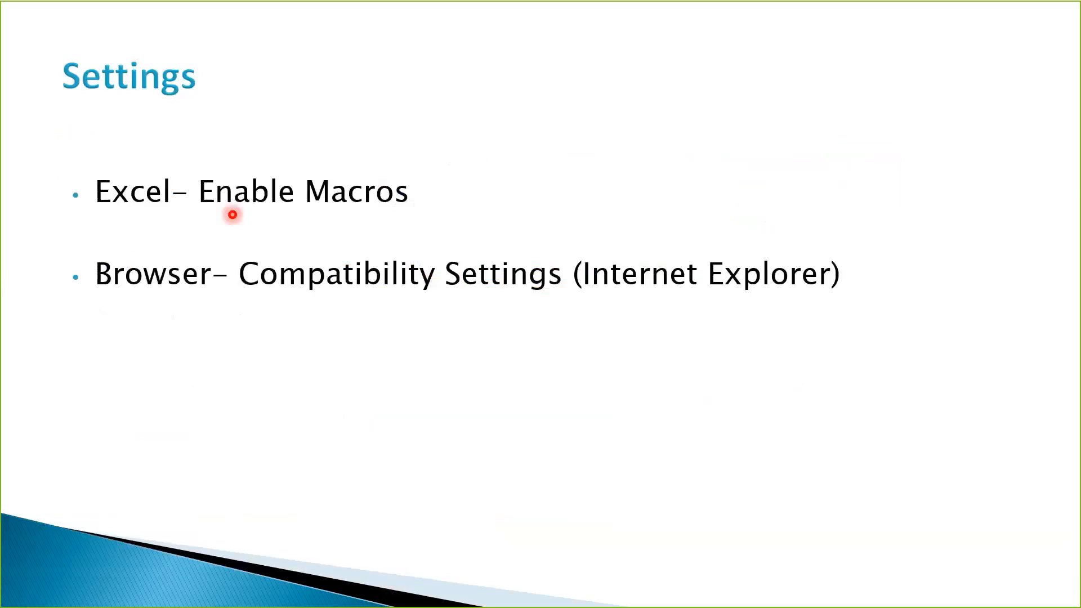
{"action": "key", "text": "super+Tab"}
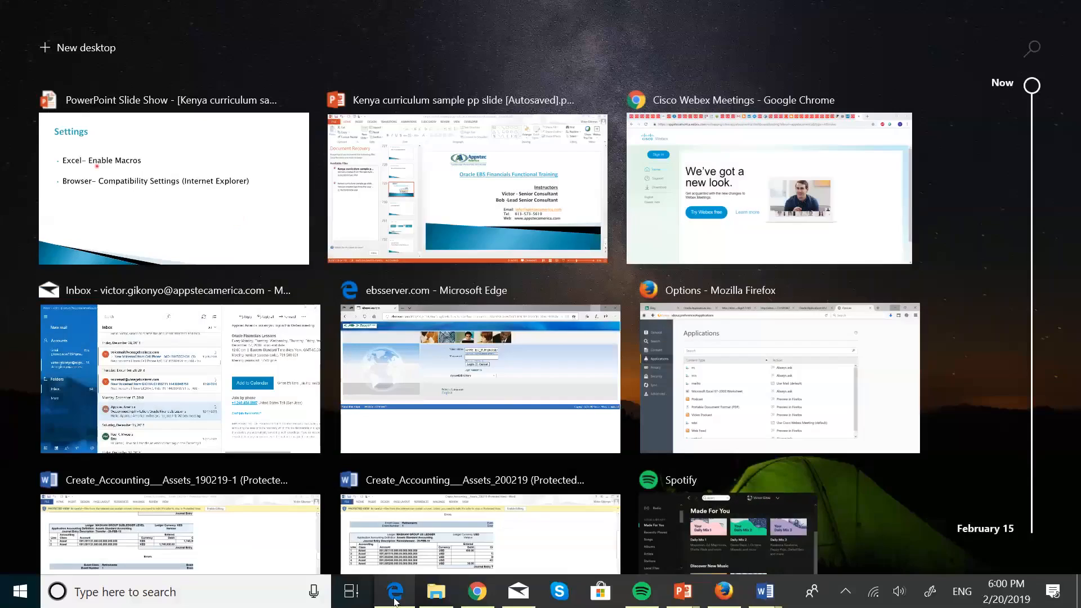
{"action": "left_click", "coordinate": [396, 600]}
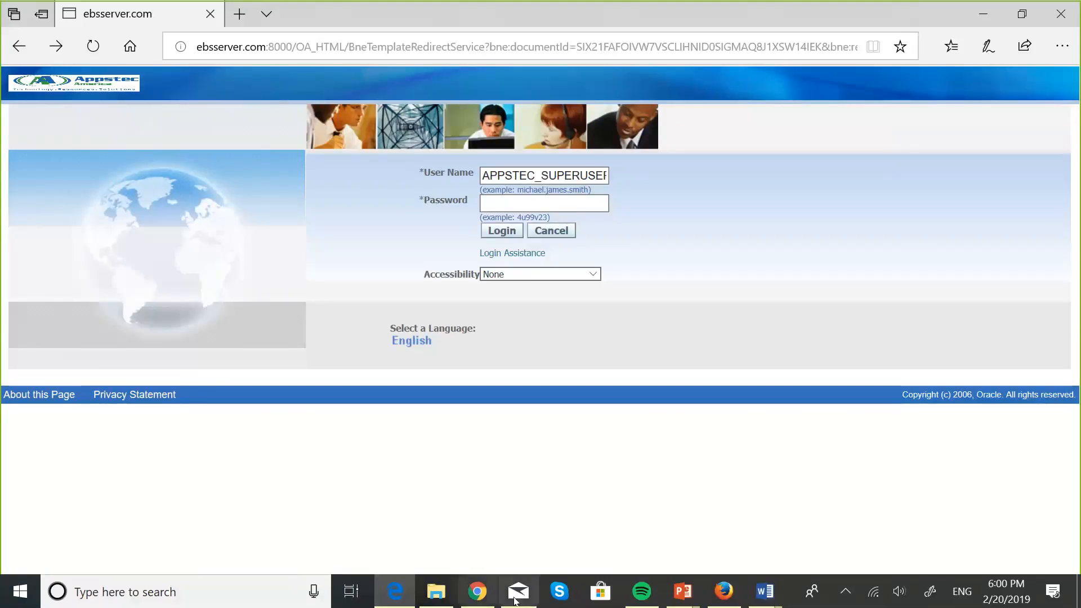
Step: Restart Edge and load ebsserver.com:8000 in a new tab
{"action": "left_click", "coordinate": [1059, 8]}
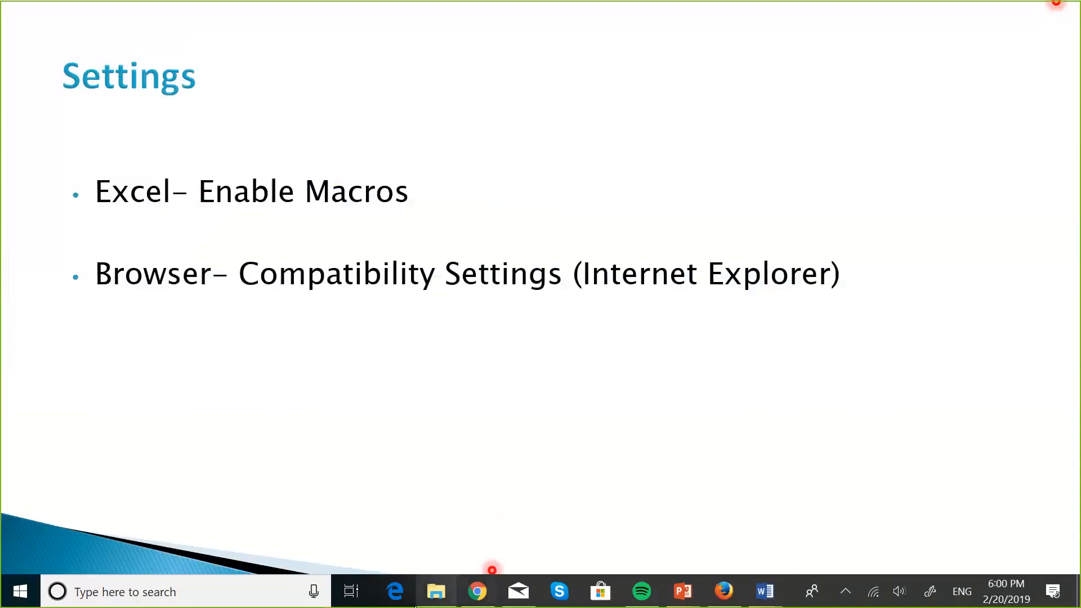
{"action": "left_click", "coordinate": [394, 592]}
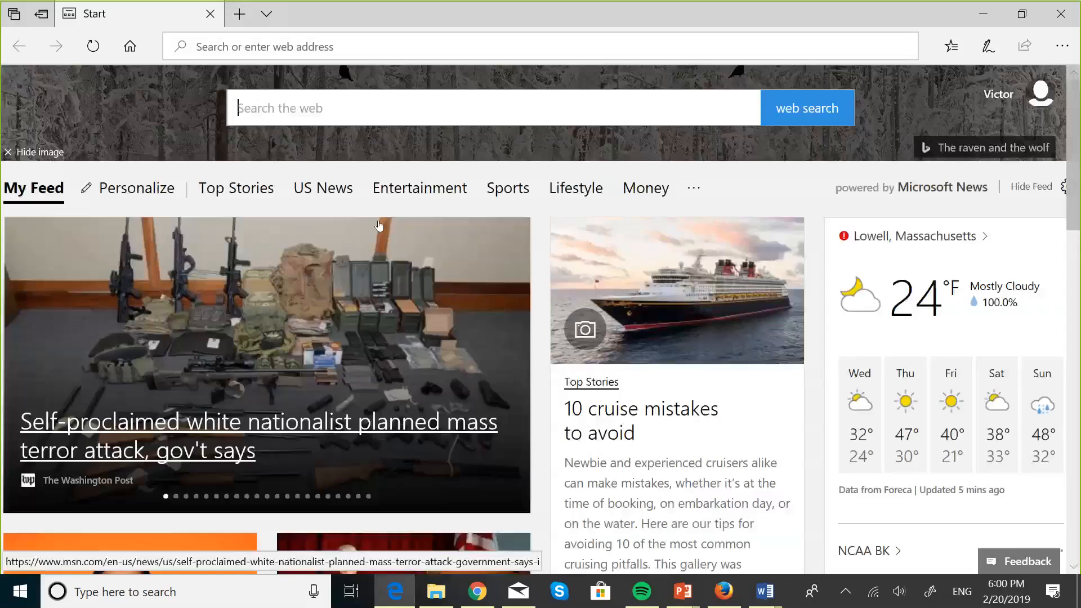
{"action": "left_click", "coordinate": [239, 14]}
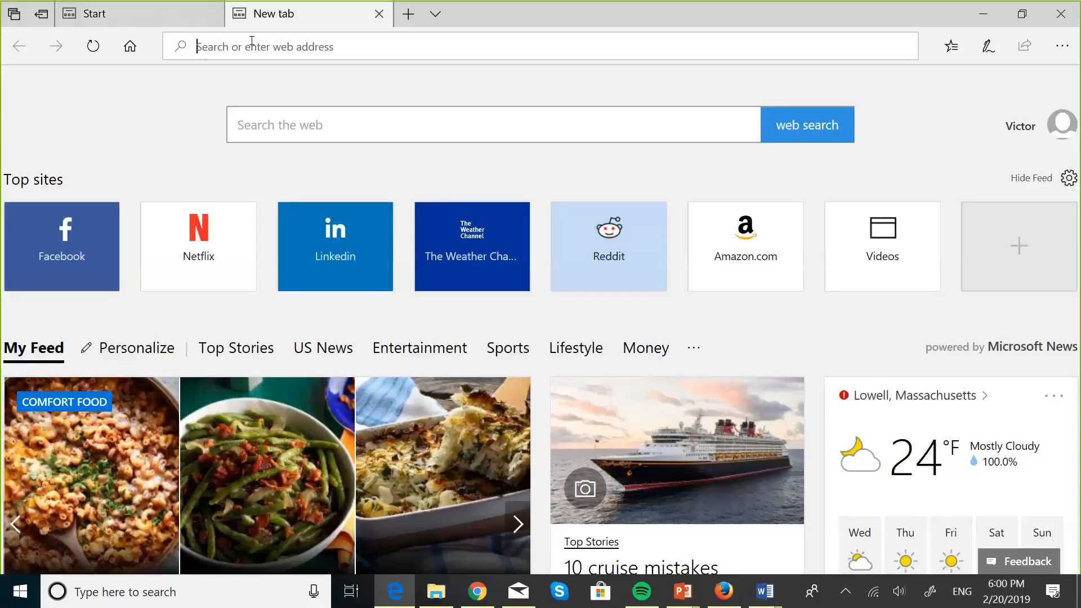
{"action": "type", "text": "ebsserver.com:8000/"}
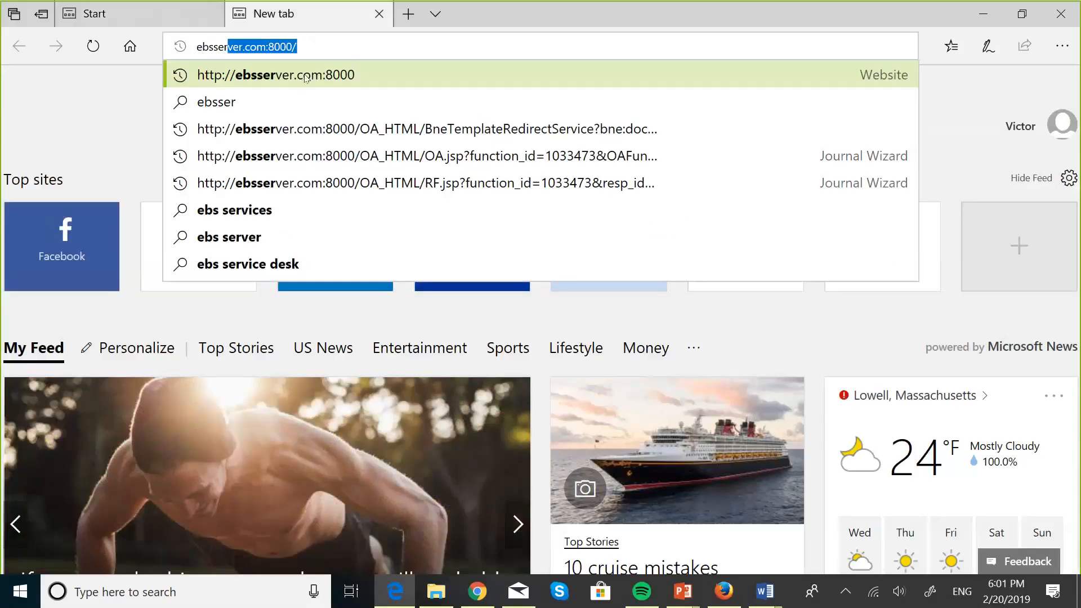
{"action": "left_click", "coordinate": [307, 78]}
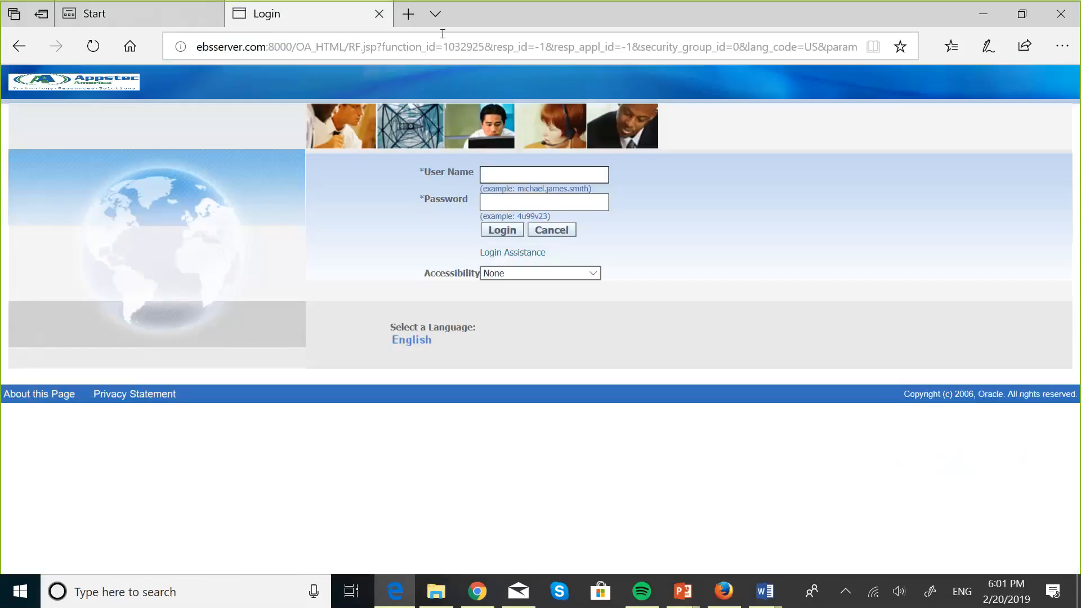
Step: Close the ebsserver.com login tab and open a fresh blank tab
{"action": "left_click", "coordinate": [1061, 46]}
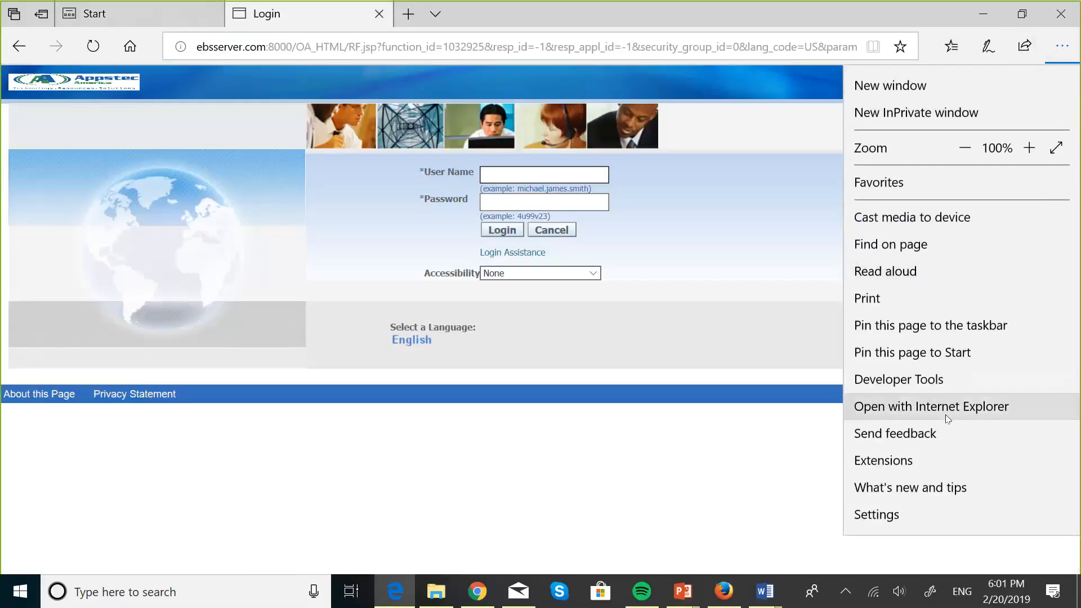
{"action": "left_click", "coordinate": [18, 49]}
{"action": "left_click", "coordinate": [18, 49]}
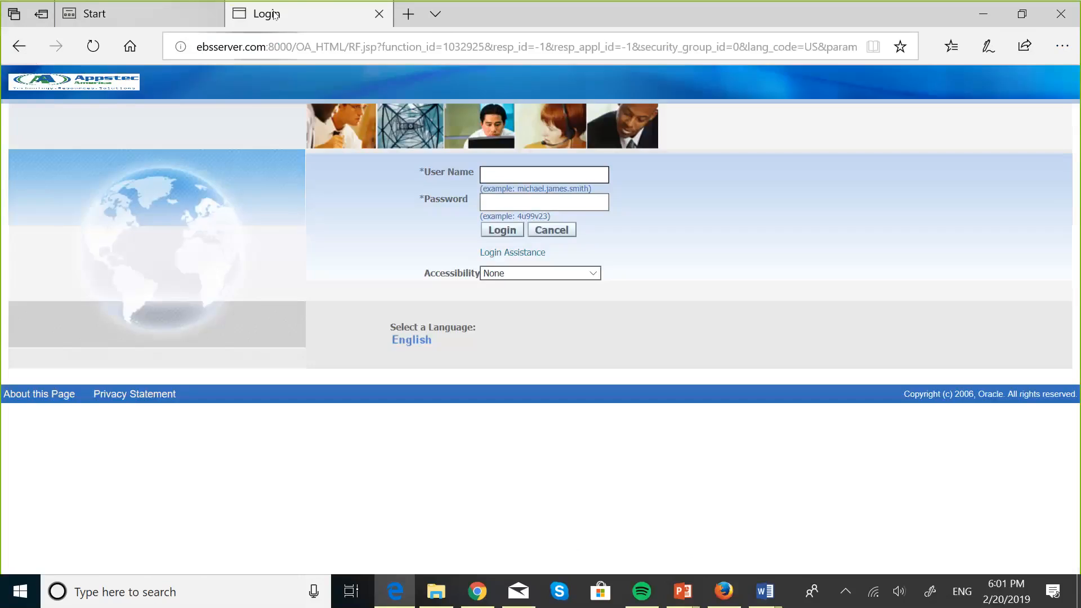
{"action": "left_click", "coordinate": [376, 23]}
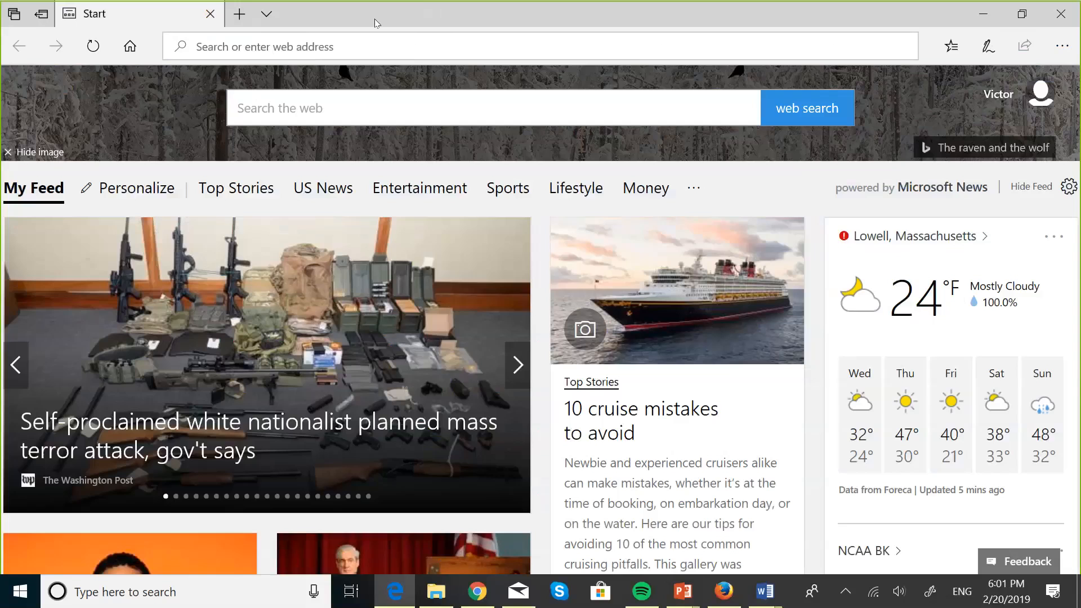
{"action": "double_click", "coordinate": [238, 18]}
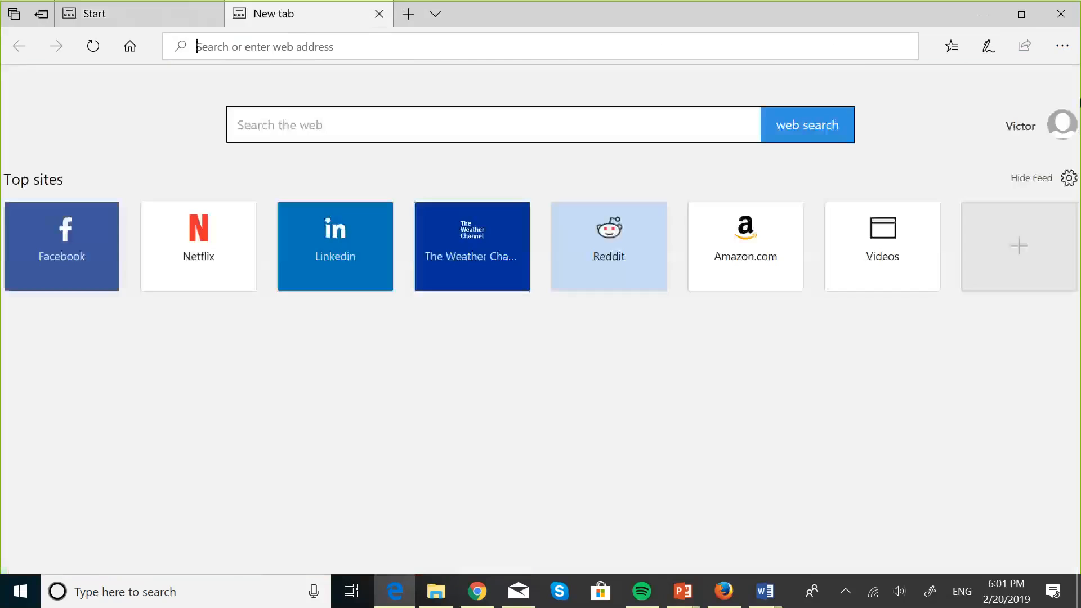
Step: Load ebsserver.com:8000 in Edge and reopen the login page with Internet Explorer
{"action": "left_click", "coordinate": [1061, 49]}
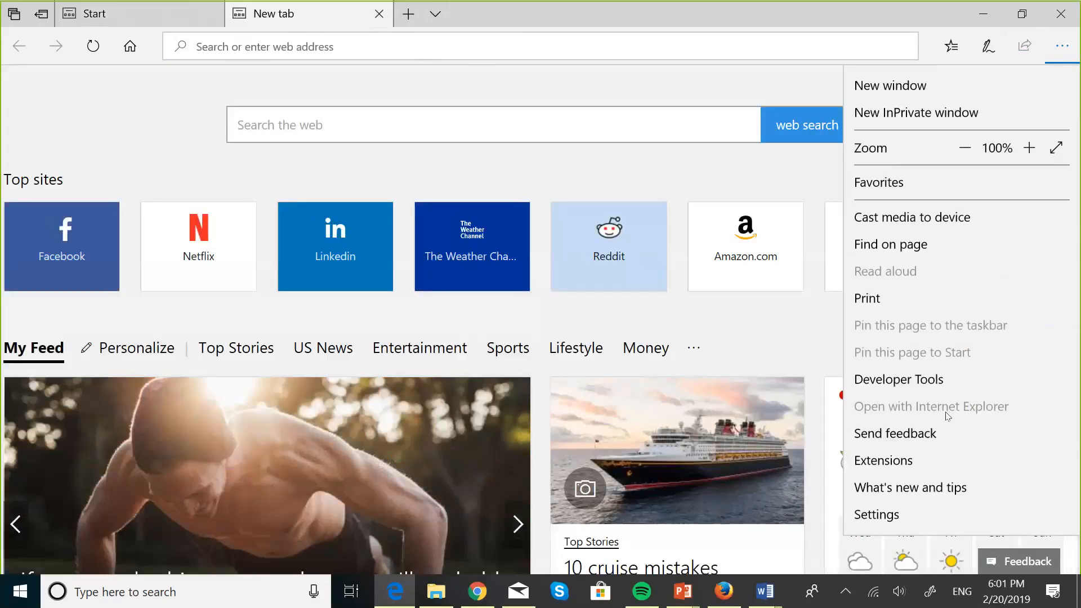
{"action": "left_click", "coordinate": [275, 39]}
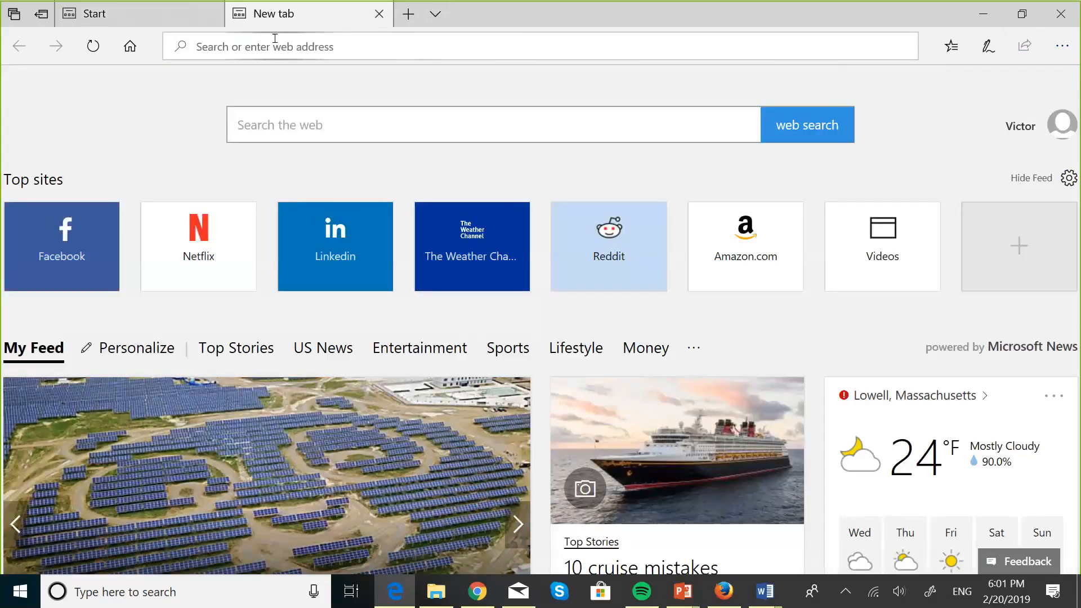
{"action": "left_click", "coordinate": [275, 40]}
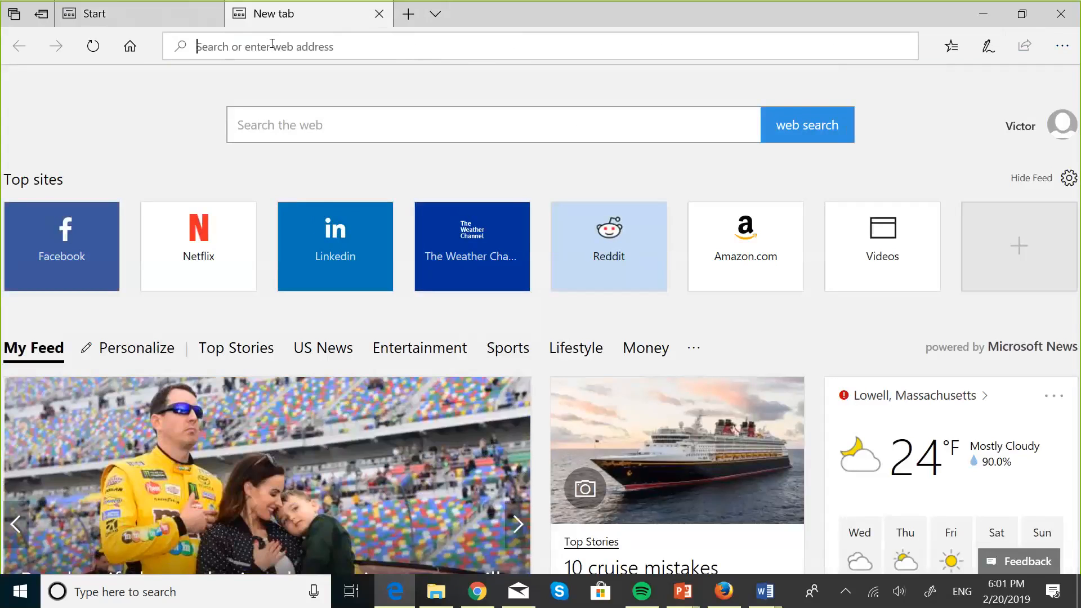
{"action": "type", "text": "eb"}
{"action": "key", "text": "Return"}
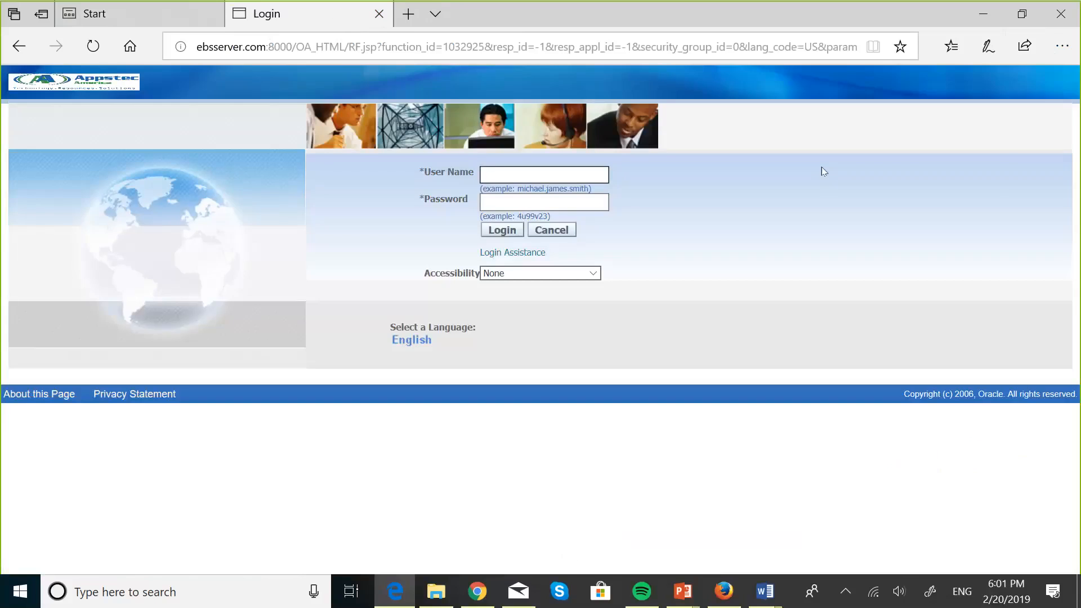
{"action": "left_click", "coordinate": [1058, 53]}
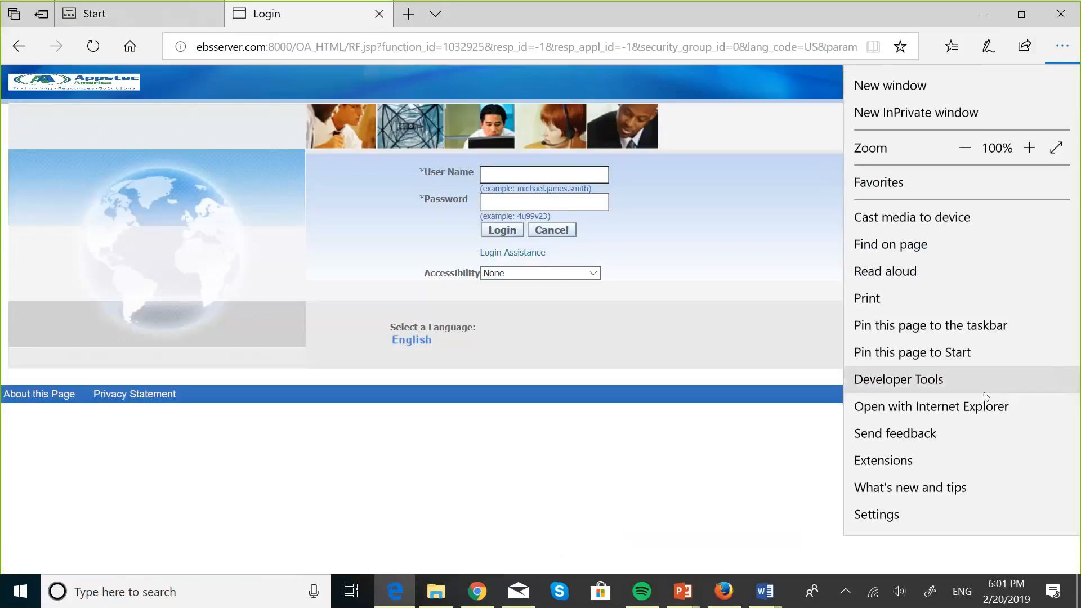
{"action": "left_click", "coordinate": [975, 411]}
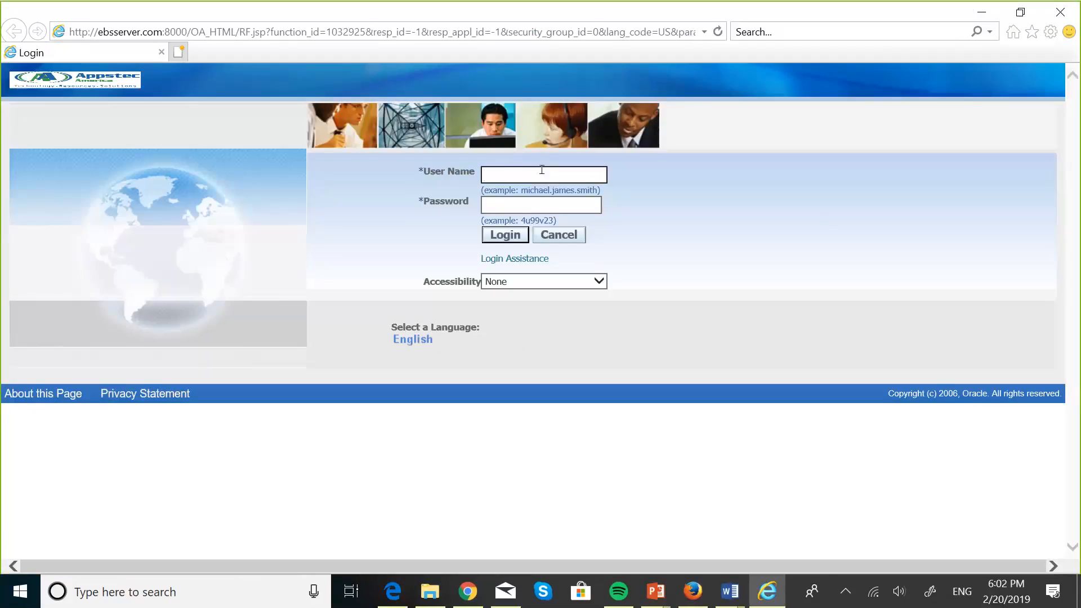
Step: Start a capitalised user name, clear it, and bring up Internet Explorer's Tools menu
{"action": "key", "text": "Caps_Lock"}
{"action": "type", "text": "APPSTEC"}
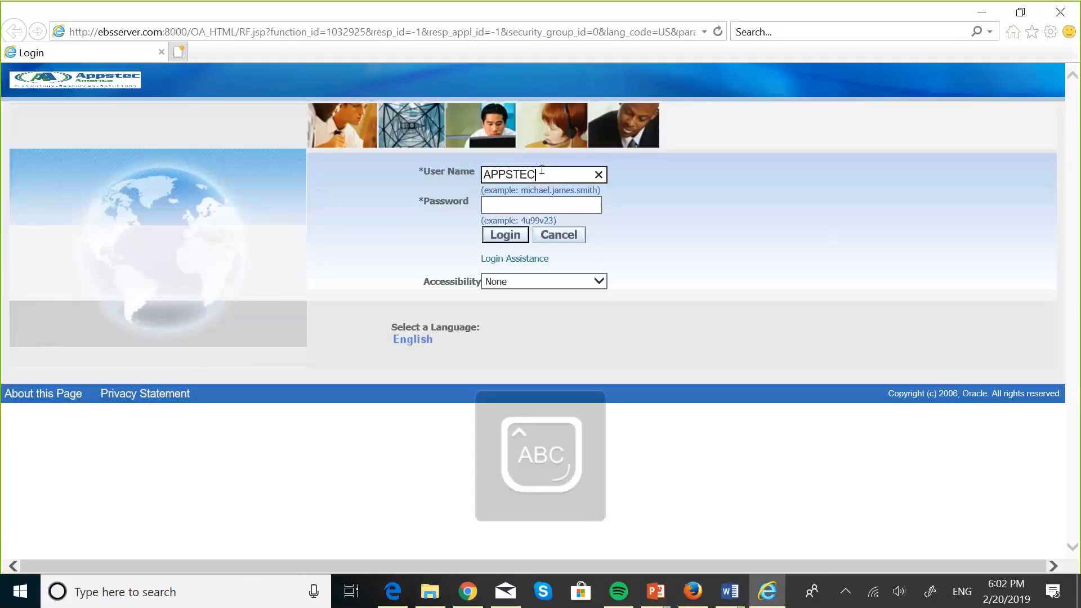
{"action": "key", "text": "BackSpace"}
{"action": "key", "text": "BackSpace"}
{"action": "key", "text": "BackSpace"}
{"action": "key", "text": "BackSpace"}
{"action": "key", "text": "BackSpace"}
{"action": "key", "text": "BackSpace"}
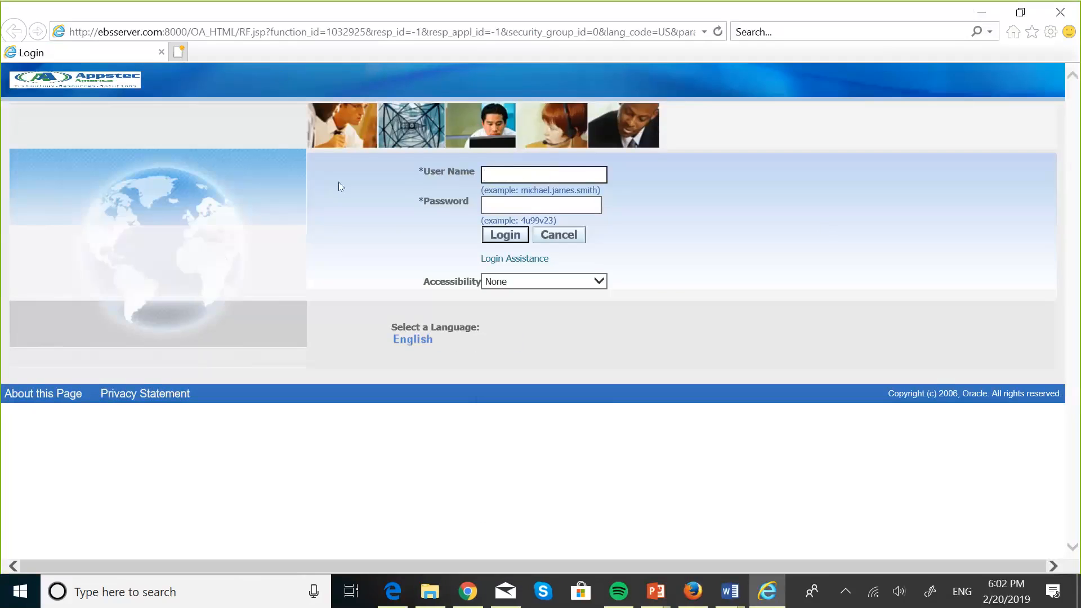
{"action": "left_click", "coordinate": [1051, 33]}
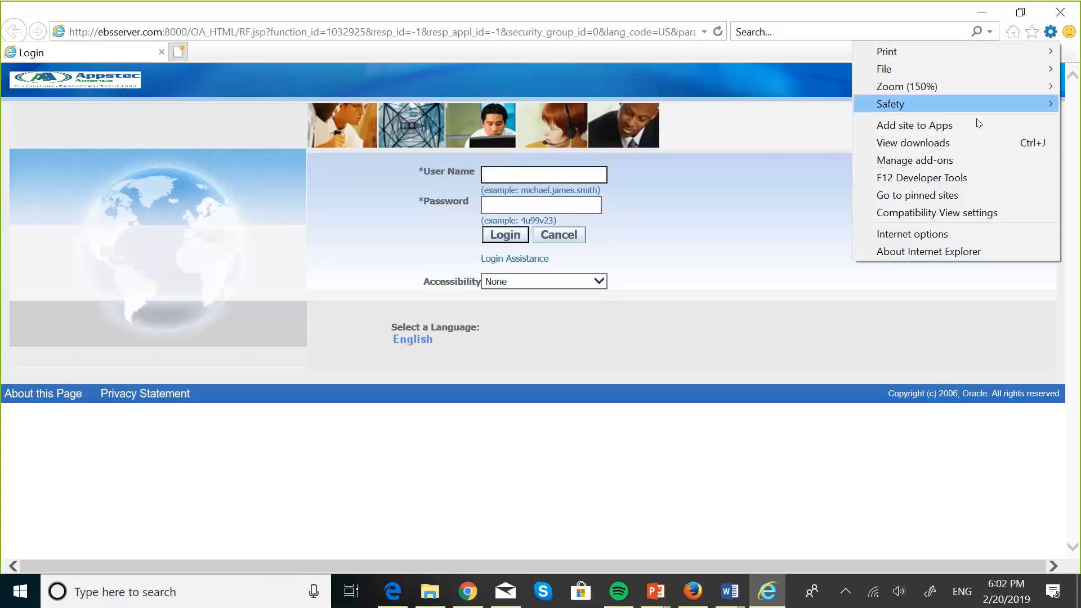
Step: Open Compatibility View settings from Internet Explorer's Tools menu
{"action": "left_click", "coordinate": [950, 221]}
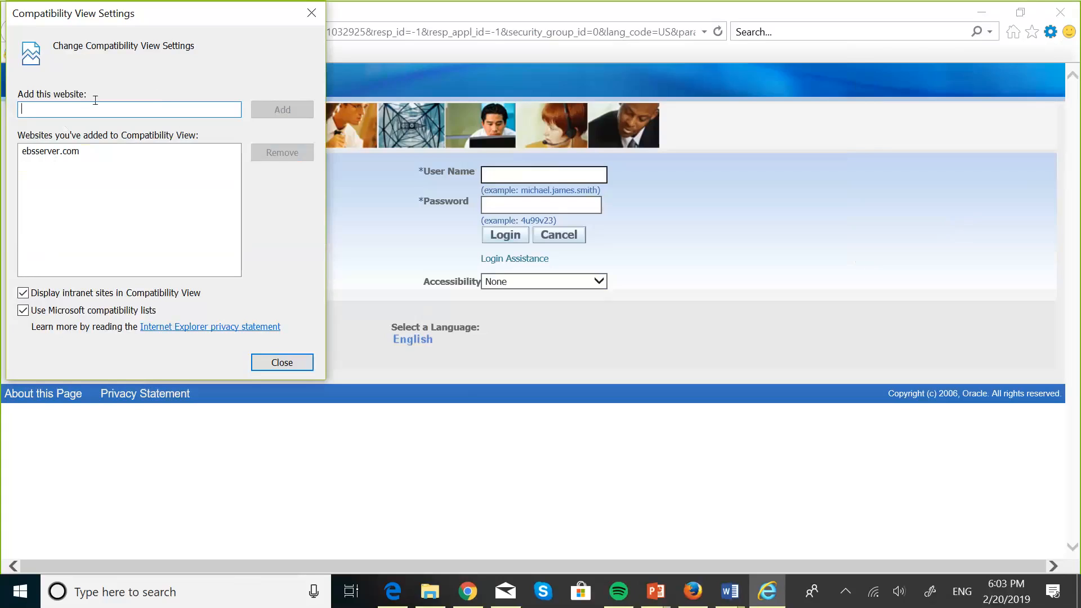
Step: Add ebsserver.com:8000 to the Compatibility View websites and close the dialog
{"action": "type", "text": "ebsserver.com:8000/"}
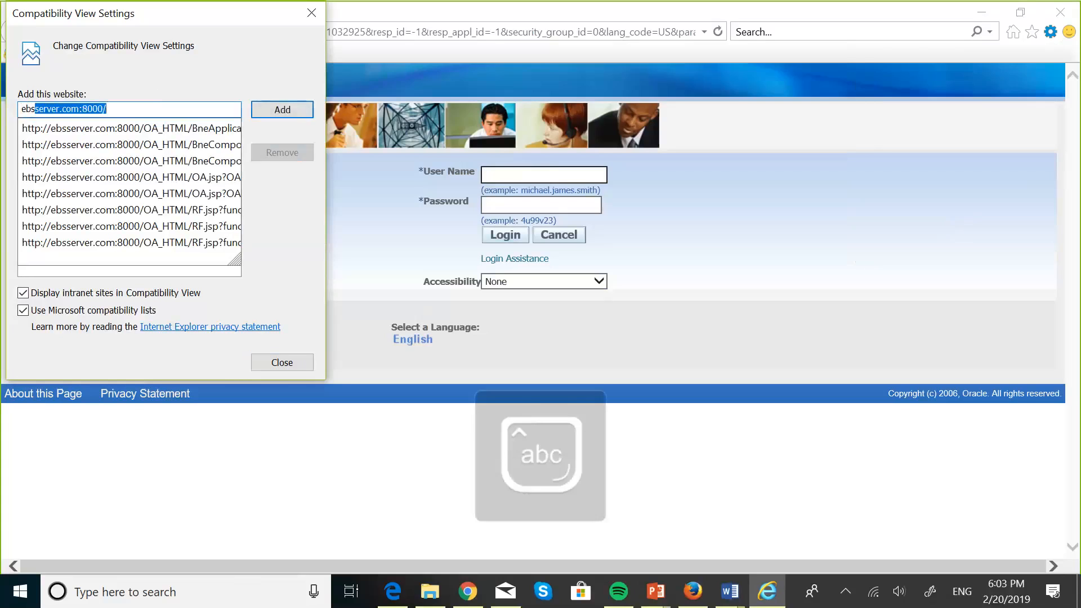
{"action": "key", "text": "End"}
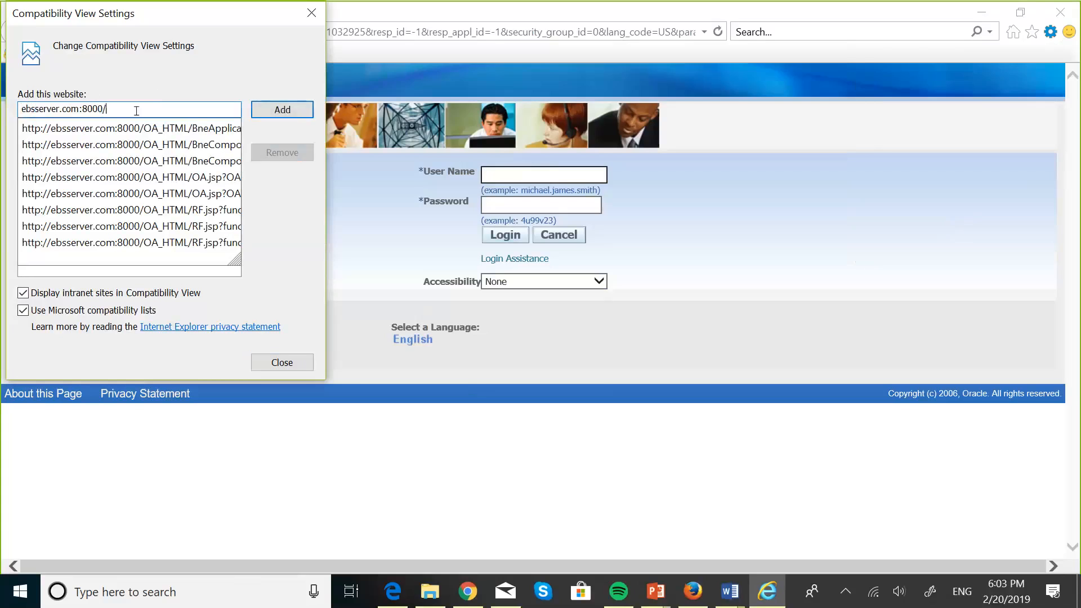
{"action": "left_click", "coordinate": [275, 112]}
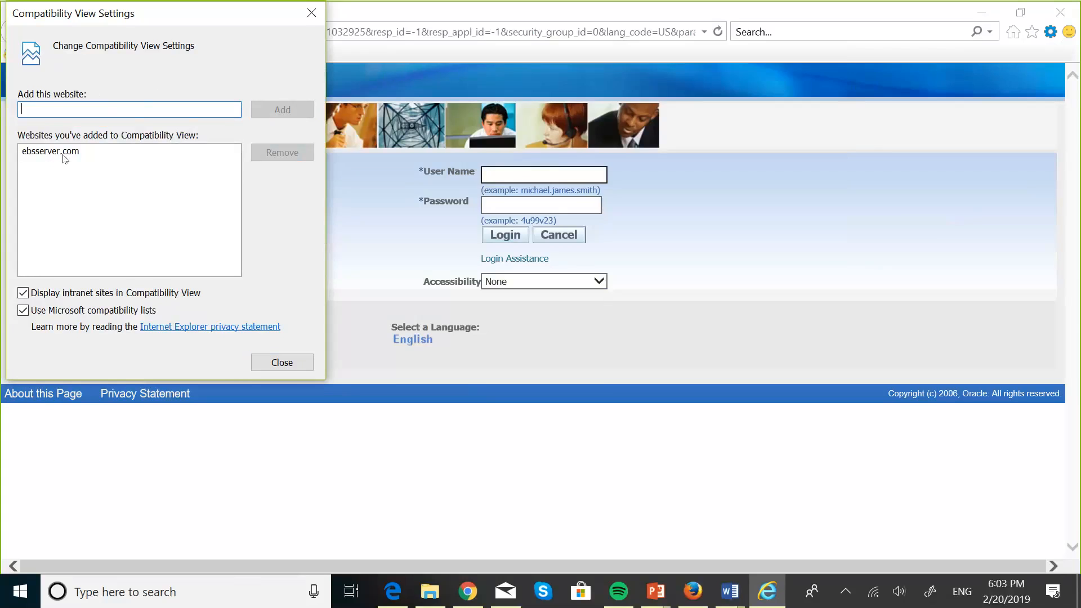
{"action": "left_click", "coordinate": [280, 362]}
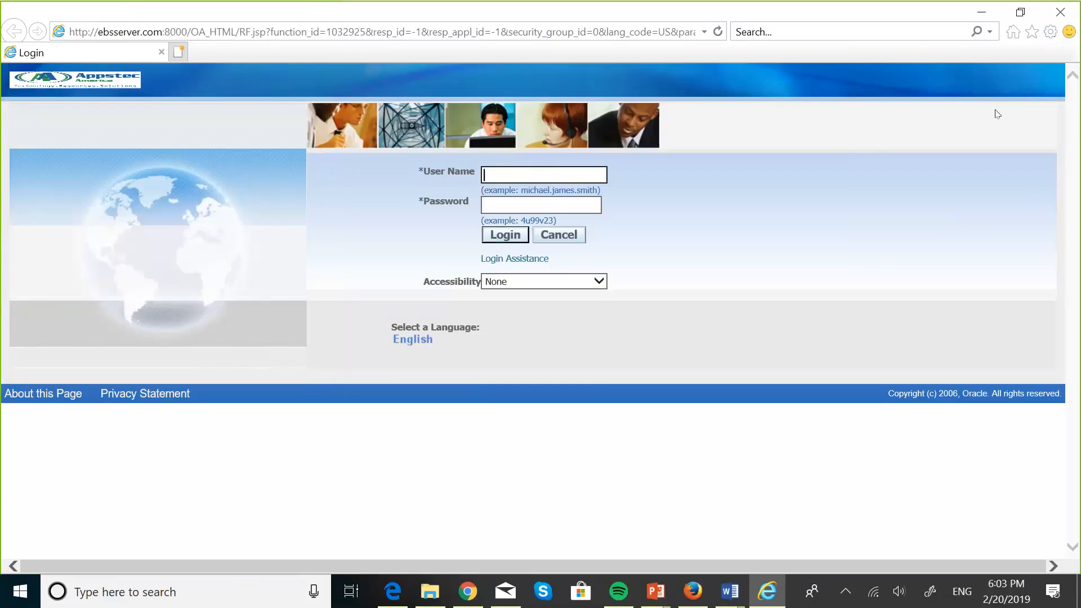
Step: From the gear menu, open Internet Options on its Security page
{"action": "left_click", "coordinate": [1050, 31]}
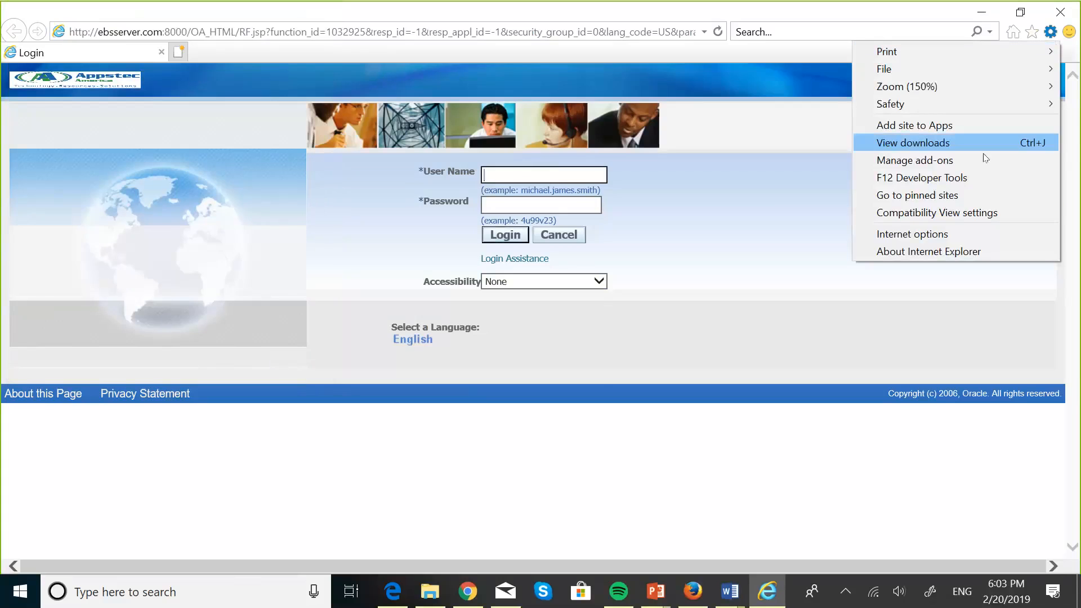
{"action": "left_click", "coordinate": [948, 235]}
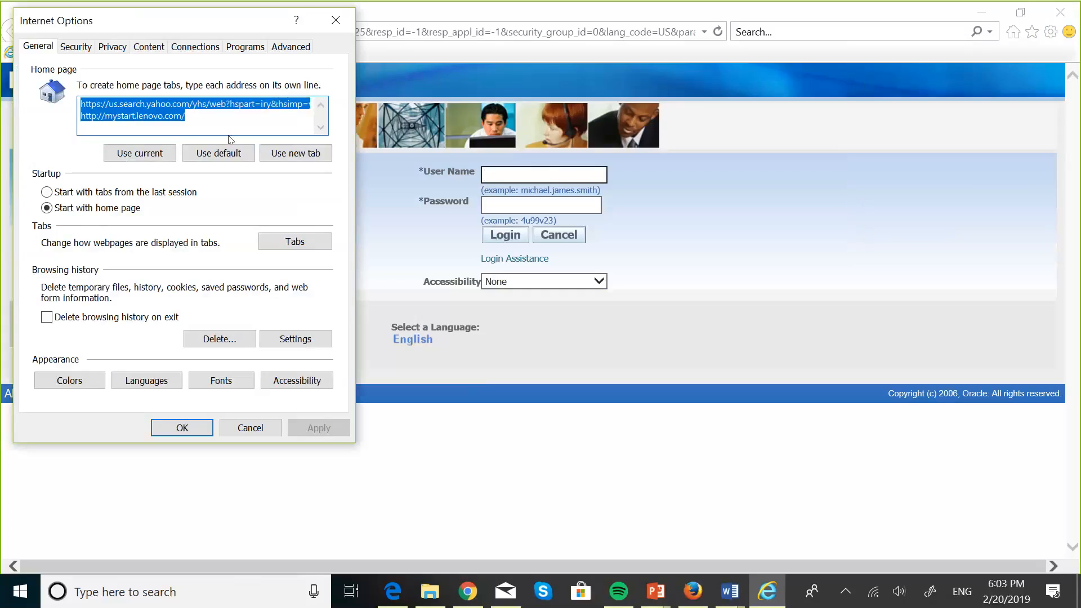
{"action": "left_click", "coordinate": [77, 52]}
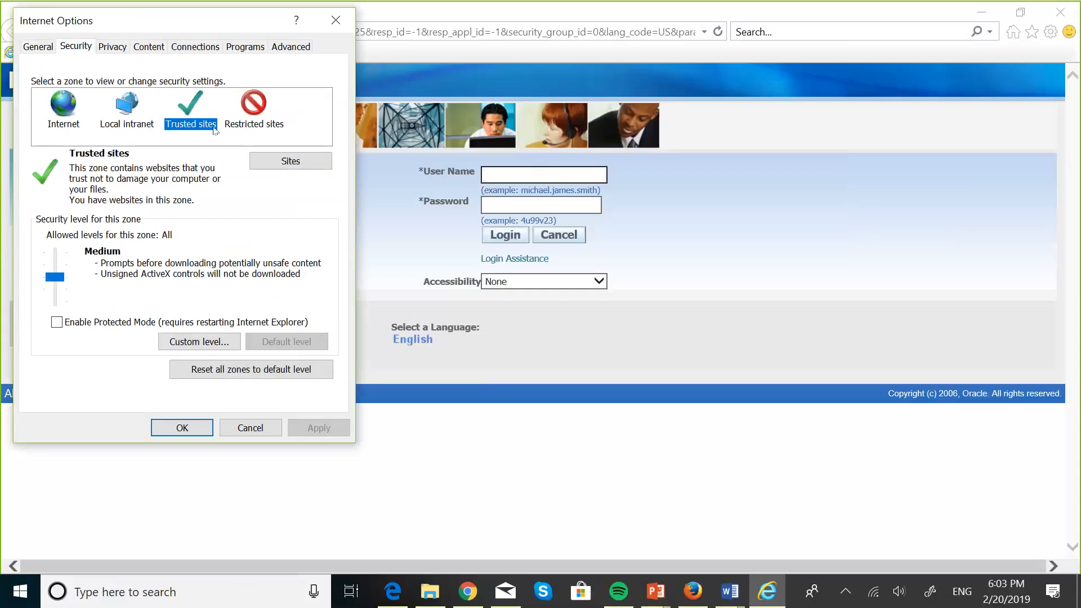
{"action": "left_click", "coordinate": [271, 162]}
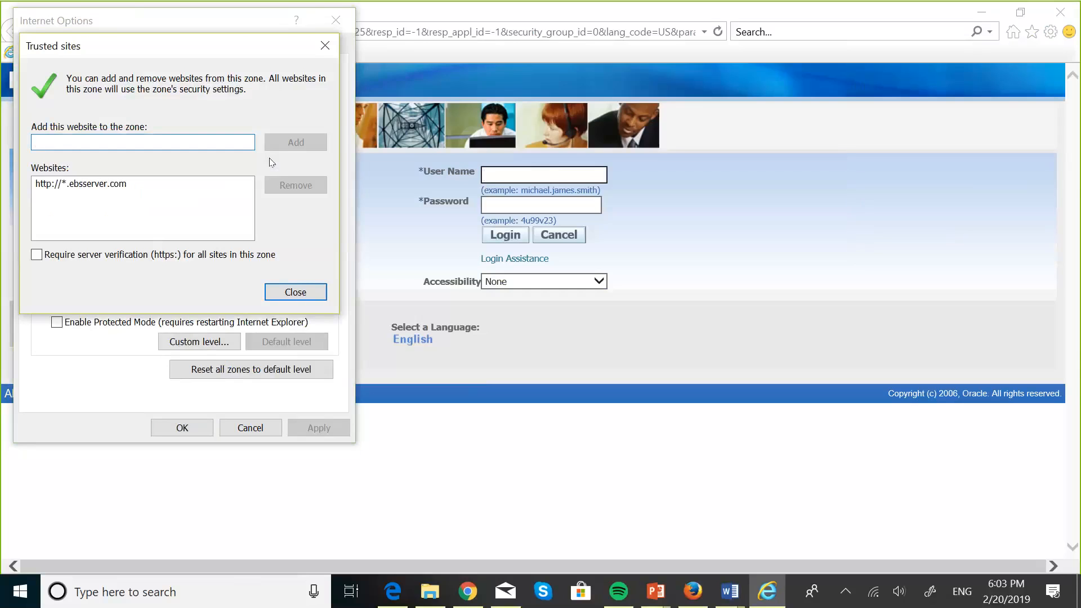
{"action": "left_click", "coordinate": [295, 292]}
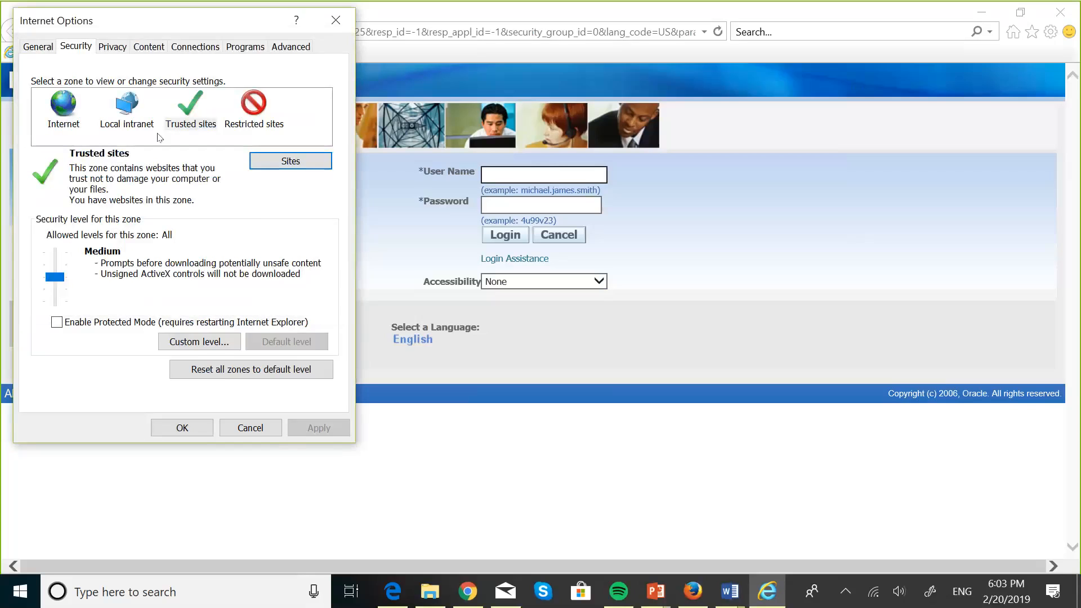
{"action": "left_click", "coordinate": [192, 112]}
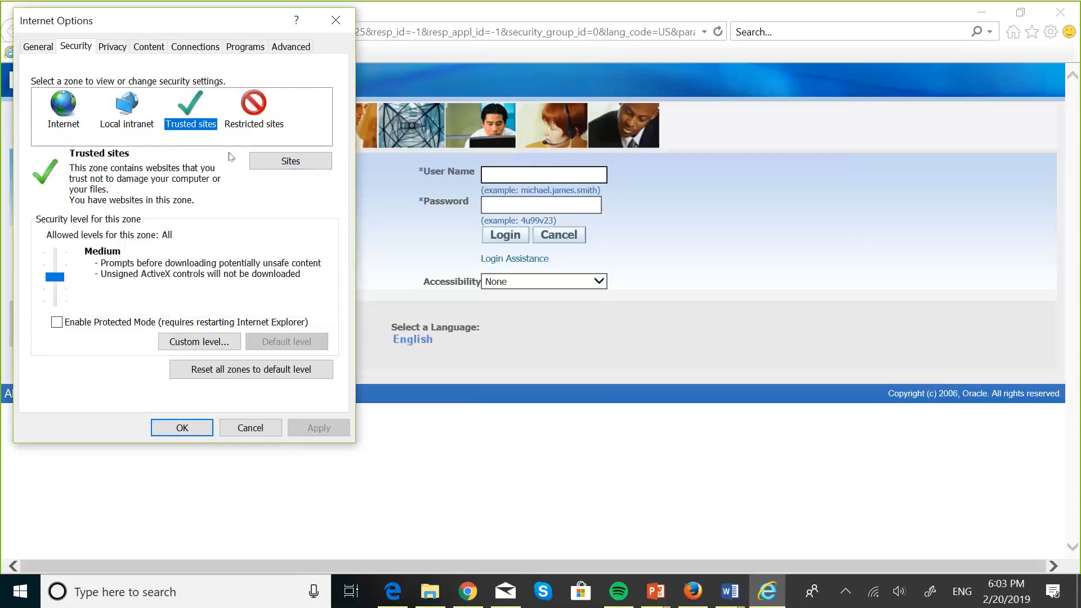
{"action": "left_click", "coordinate": [287, 161]}
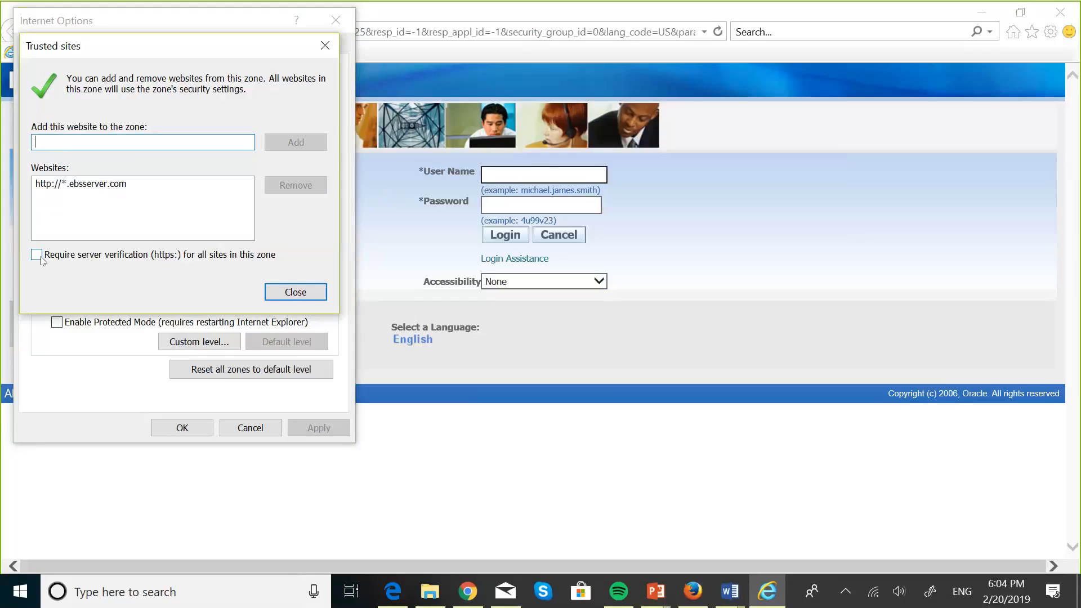
{"action": "left_click", "coordinate": [116, 185]}
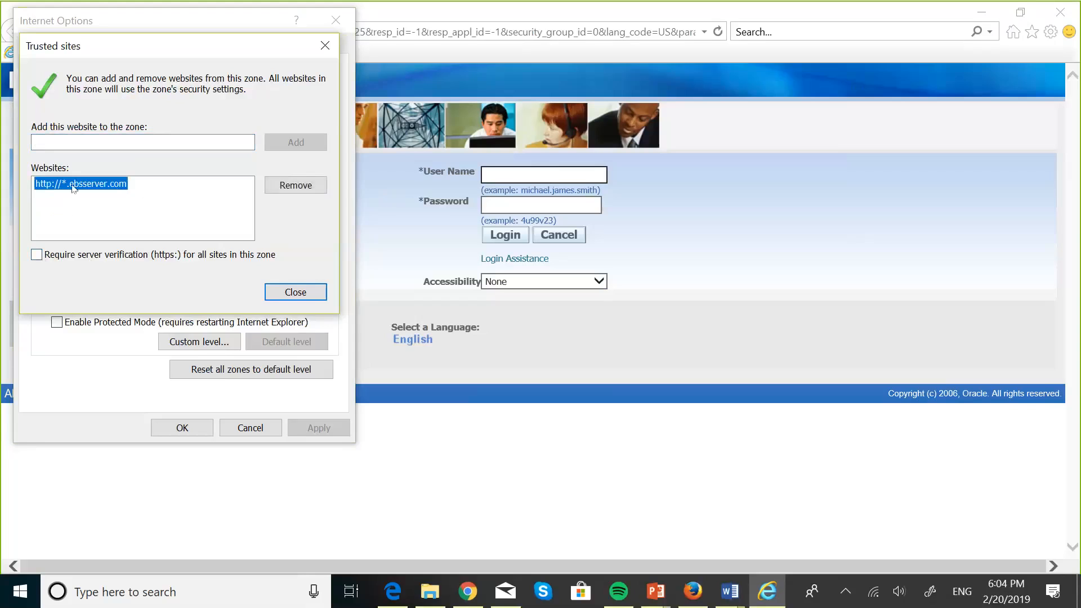
{"action": "left_click", "coordinate": [283, 185]}
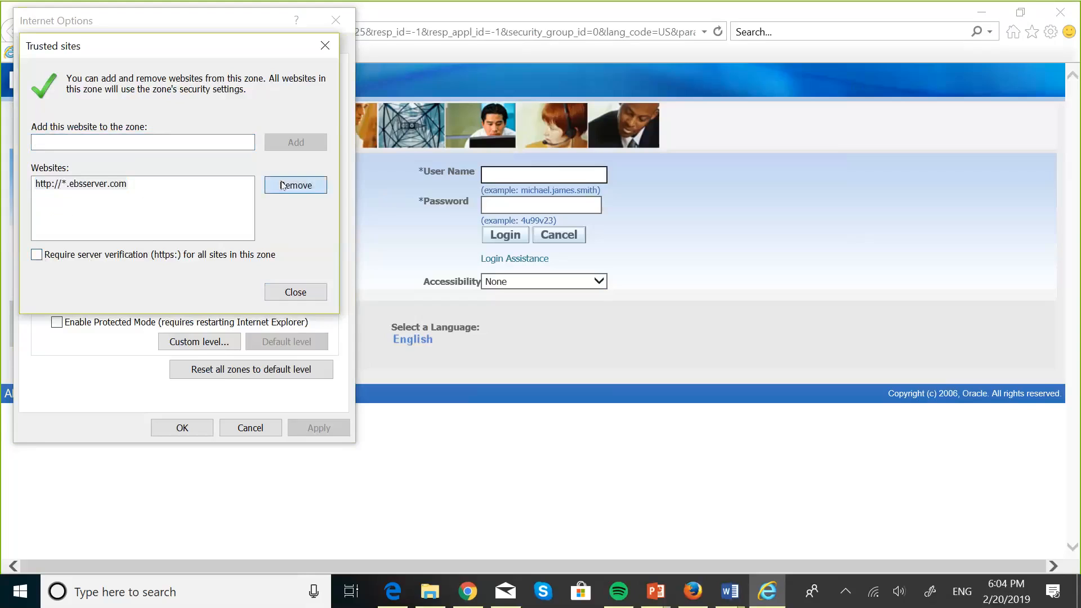
{"action": "left_click", "coordinate": [36, 254]}
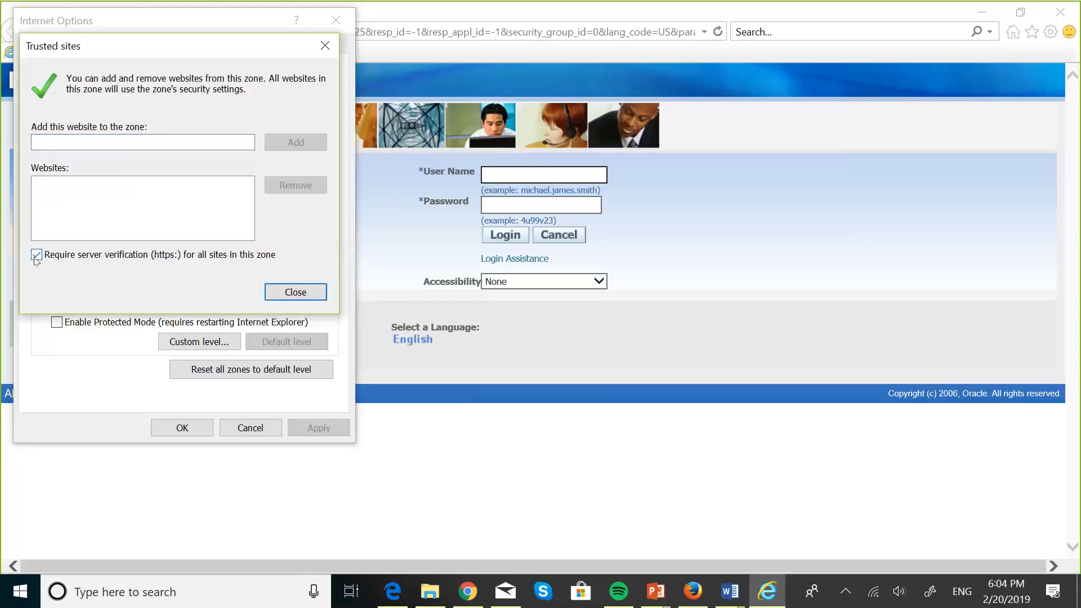
{"action": "left_click", "coordinate": [52, 141]}
{"action": "type", "text": "http"}
{"action": "key", "text": "BackSpace"}
{"action": "key", "text": "BackSpace"}
{"action": "key", "text": "BackSpace"}
{"action": "key", "text": "BackSpace"}
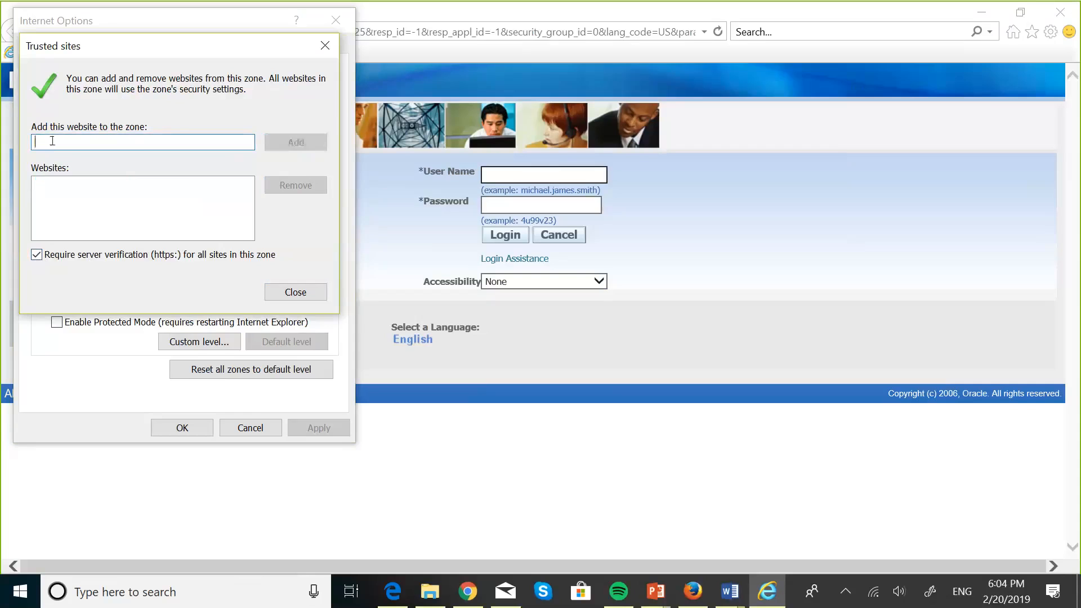
{"action": "type", "text": "ht"}
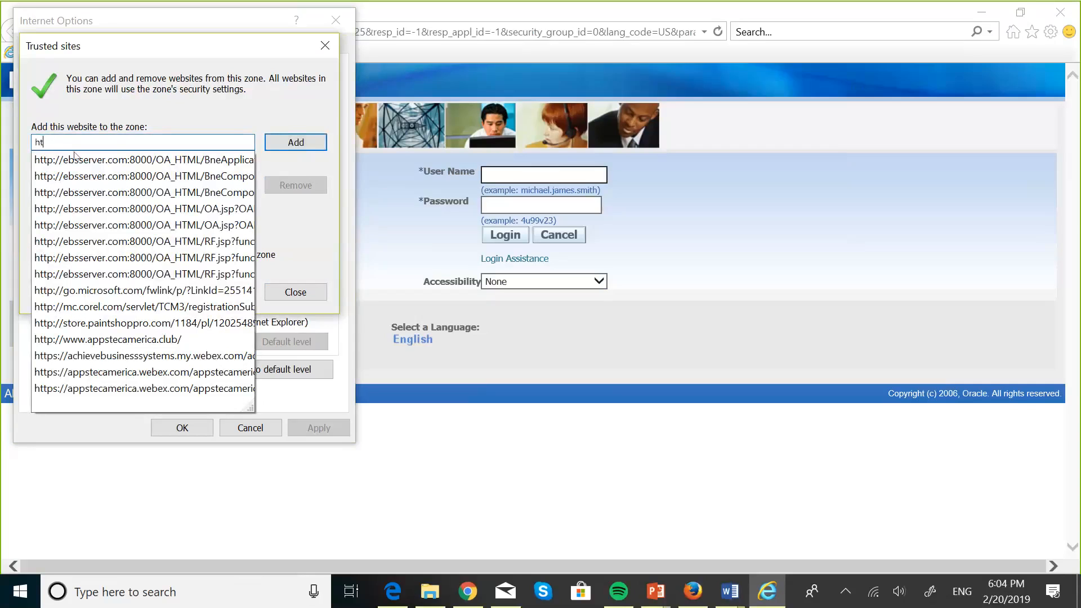
{"action": "left_click", "coordinate": [108, 160]}
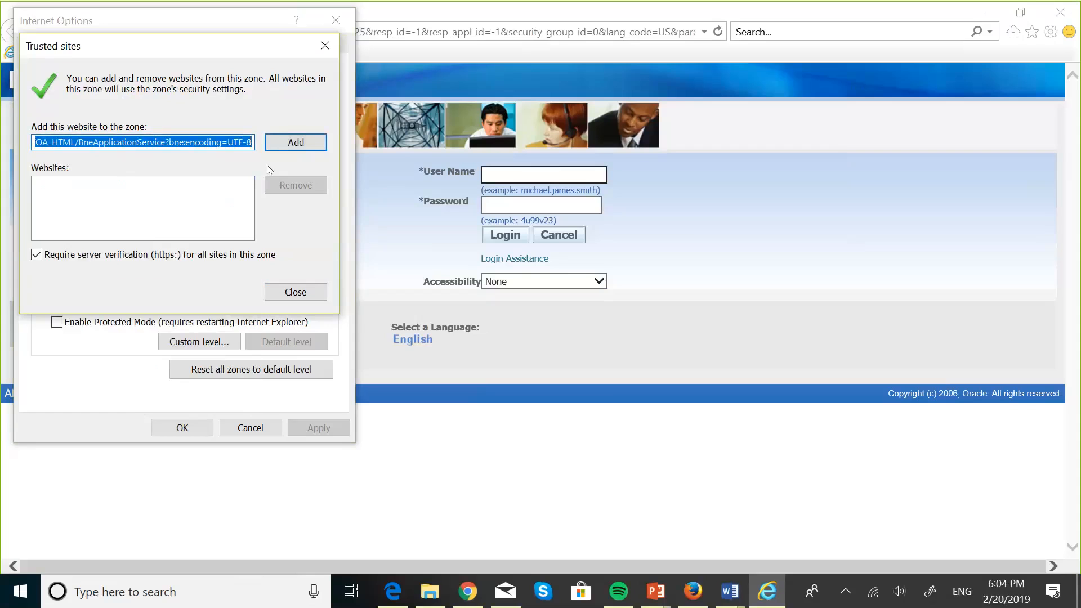
{"action": "left_click", "coordinate": [296, 144]}
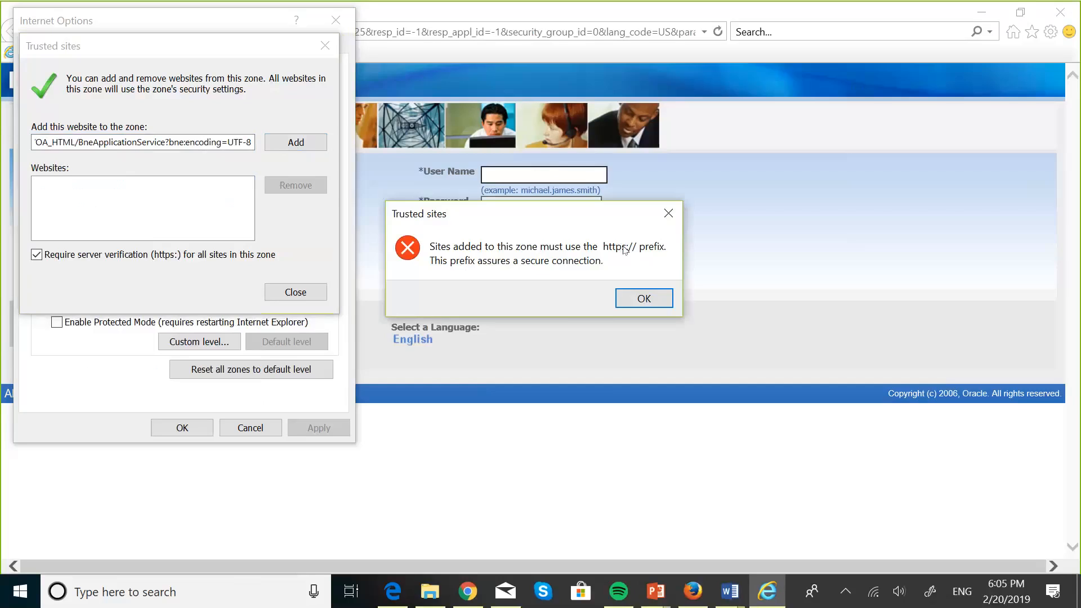
{"action": "left_click", "coordinate": [645, 297]}
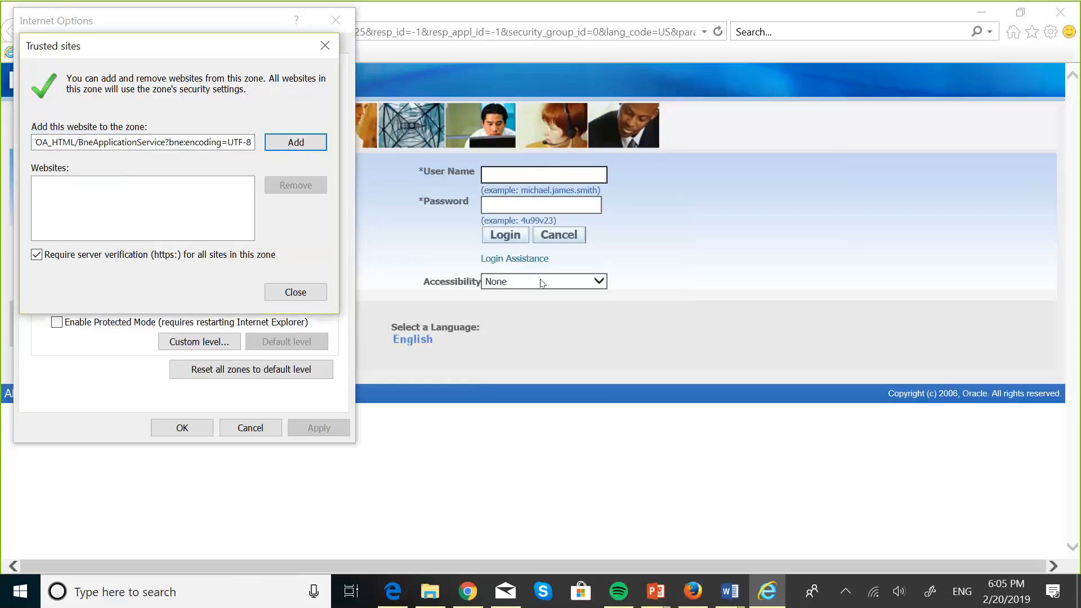
{"action": "left_click", "coordinate": [37, 256]}
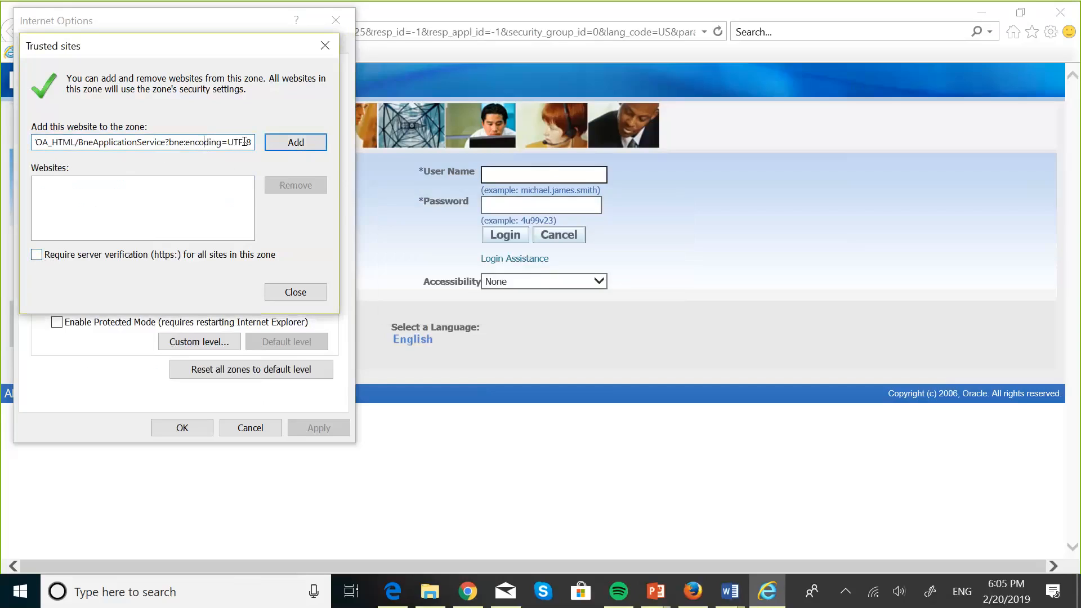
{"action": "left_click", "coordinate": [290, 141]}
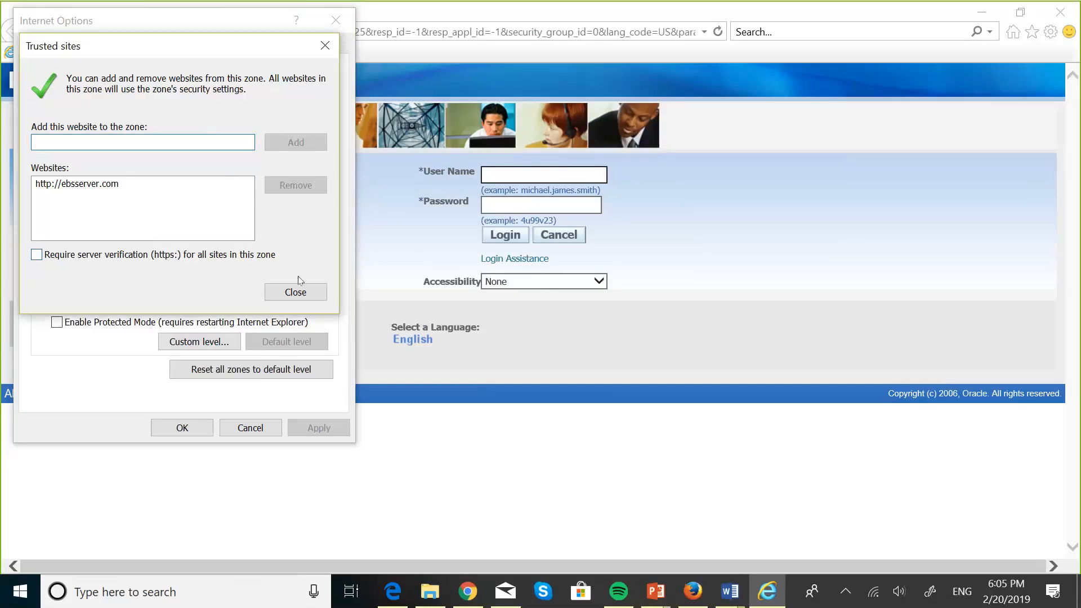
{"action": "left_click", "coordinate": [297, 293]}
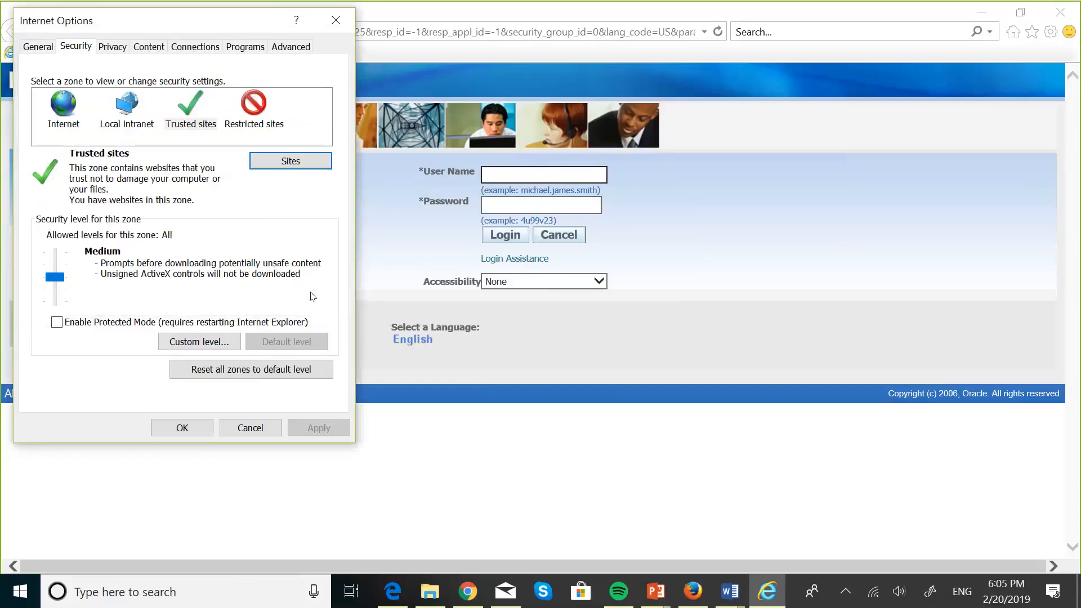
{"action": "left_click", "coordinate": [190, 435]}
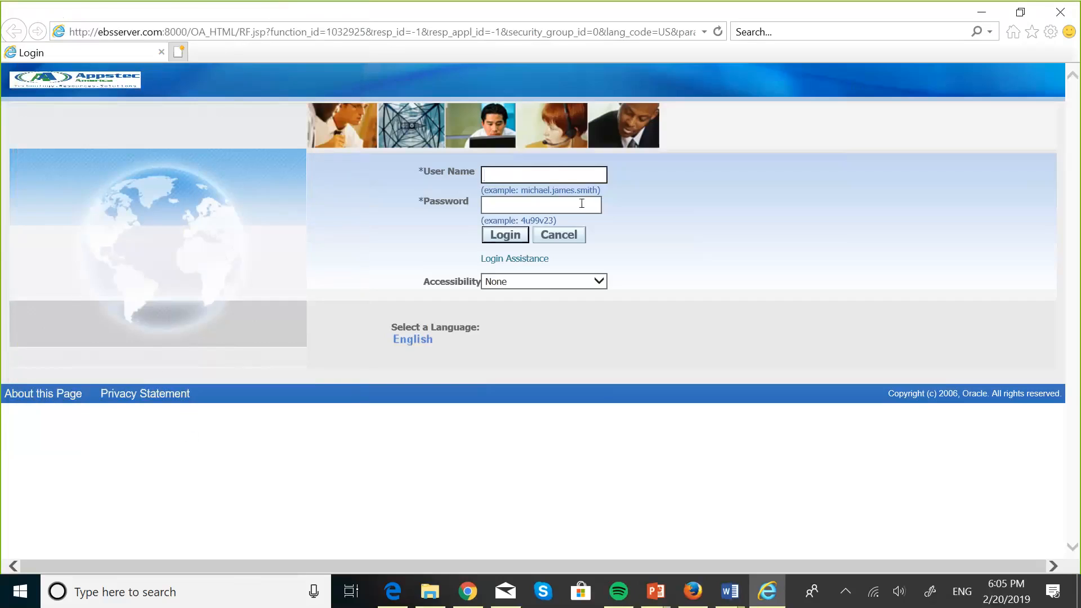
Step: Enter the user name in capitals and the account password, then log in
{"action": "key", "text": "Caps_Lock"}
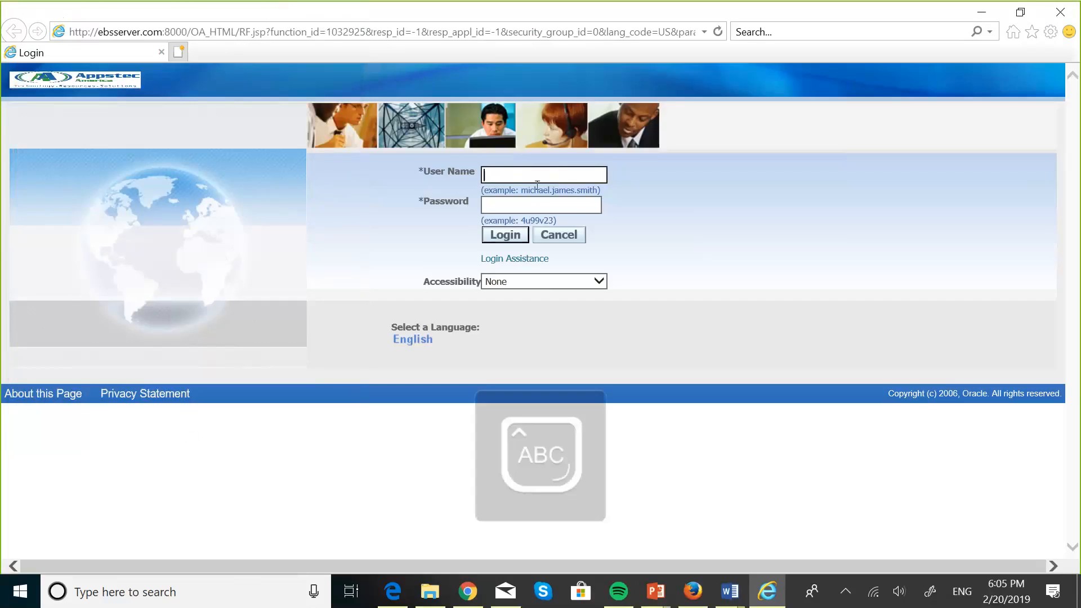
{"action": "type", "text": "APPSTEC_"}
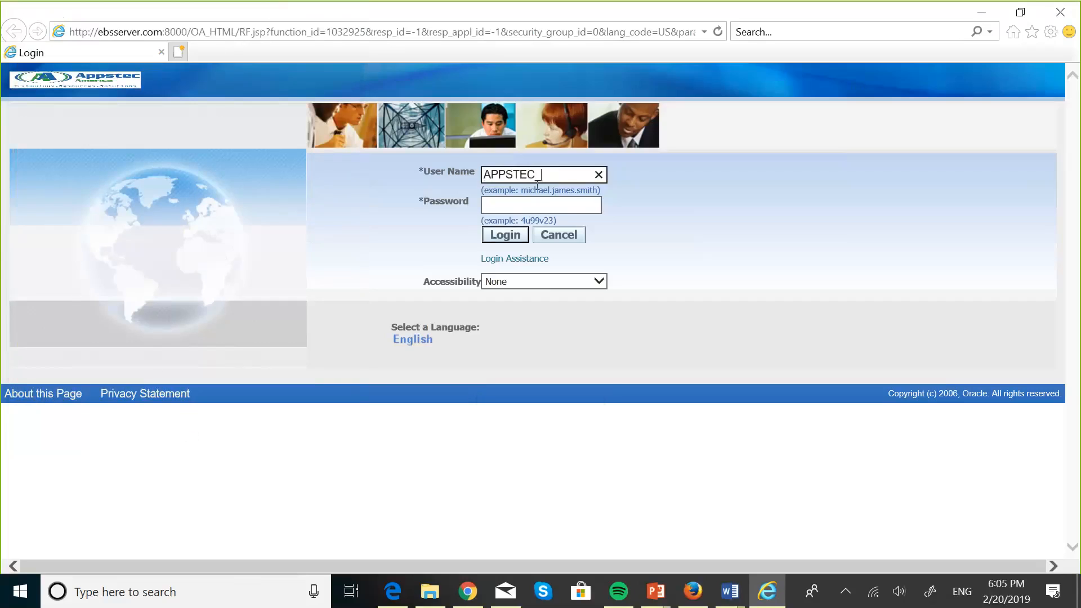
{"action": "key", "text": "BackSpace"}
{"action": "key", "text": "BackSpace"}
{"action": "key", "text": "BackSpace"}
{"action": "key", "text": "BackSpace"}
{"action": "key", "text": "BackSpace"}
{"action": "key", "text": "BackSpace"}
{"action": "key", "text": "BackSpace"}
{"action": "key", "text": "BackSpace"}
{"action": "left_click", "coordinate": [518, 207]}
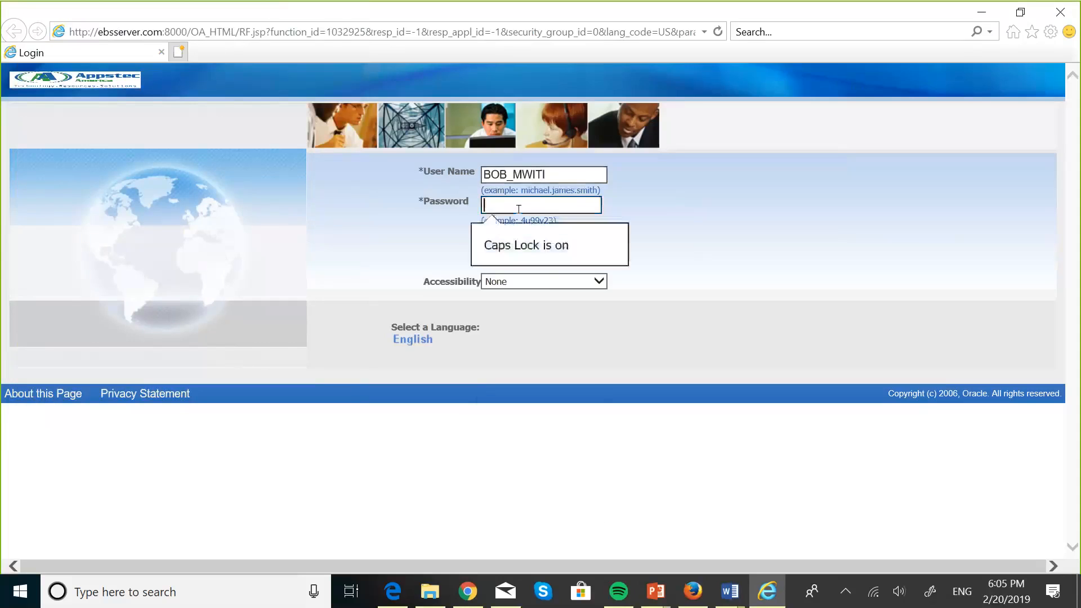
{"action": "type", "text": "******"}
{"action": "left_click", "coordinate": [508, 236]}
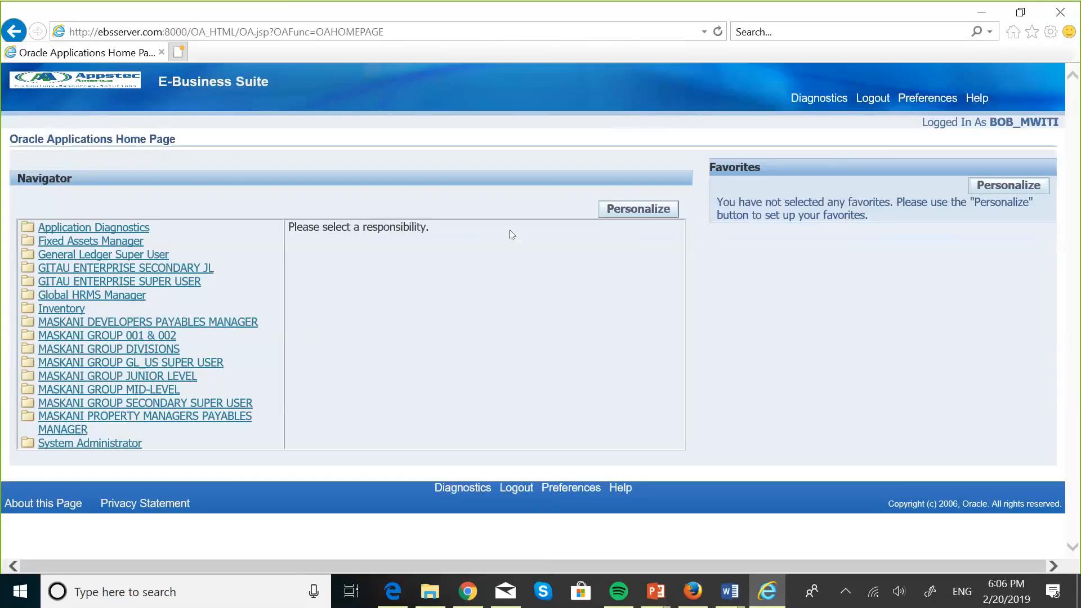
{"action": "key", "text": "super+Tab"}
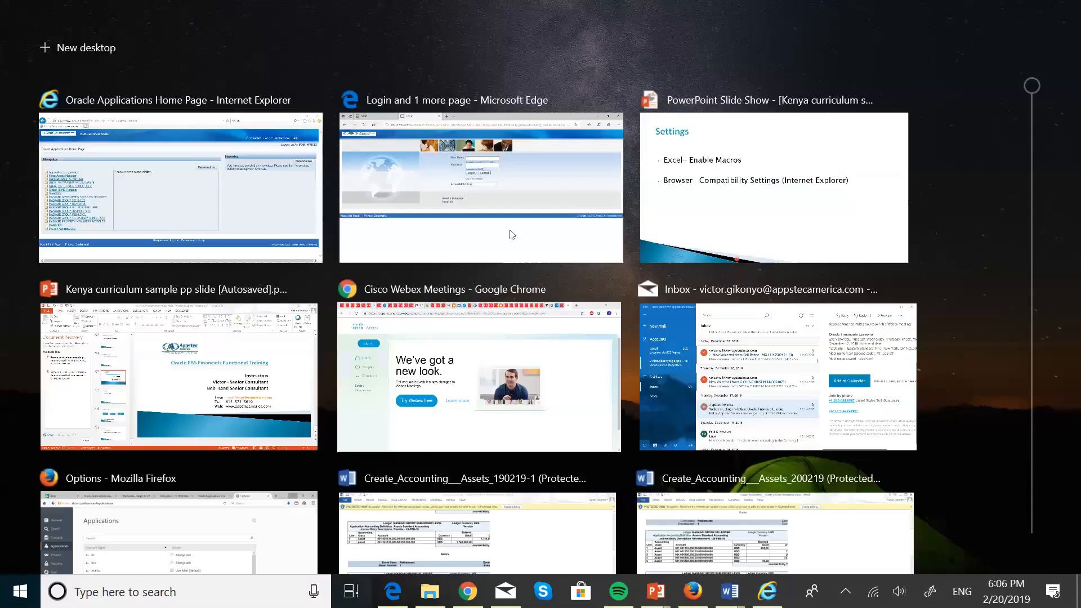
{"action": "left_click", "coordinate": [766, 190]}
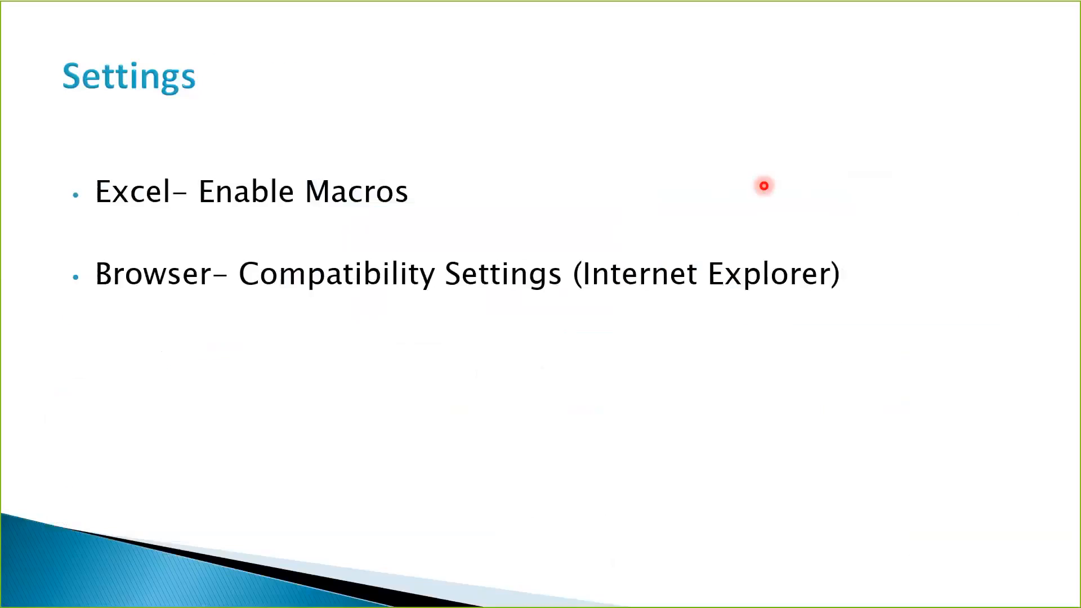
{"action": "left_click", "coordinate": [762, 184]}
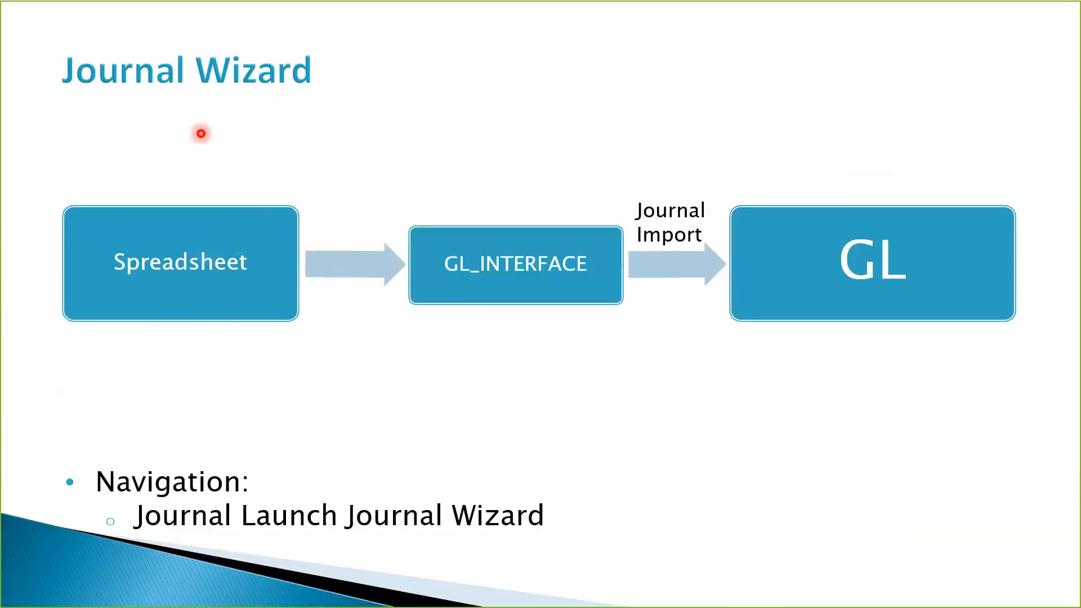
{"action": "key", "text": "super+Tab"}
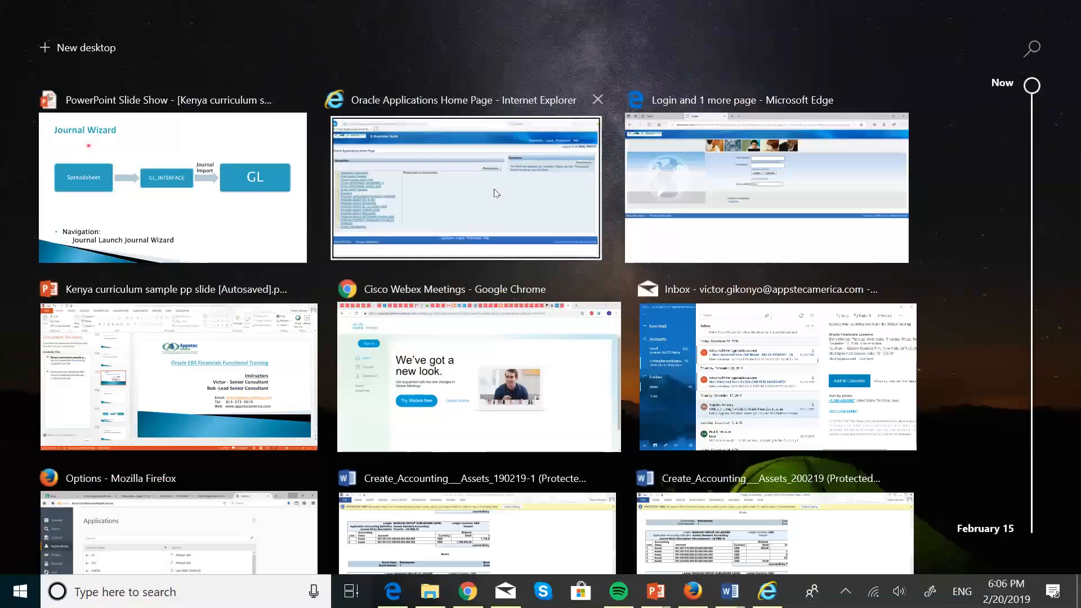
{"action": "left_click", "coordinate": [496, 193]}
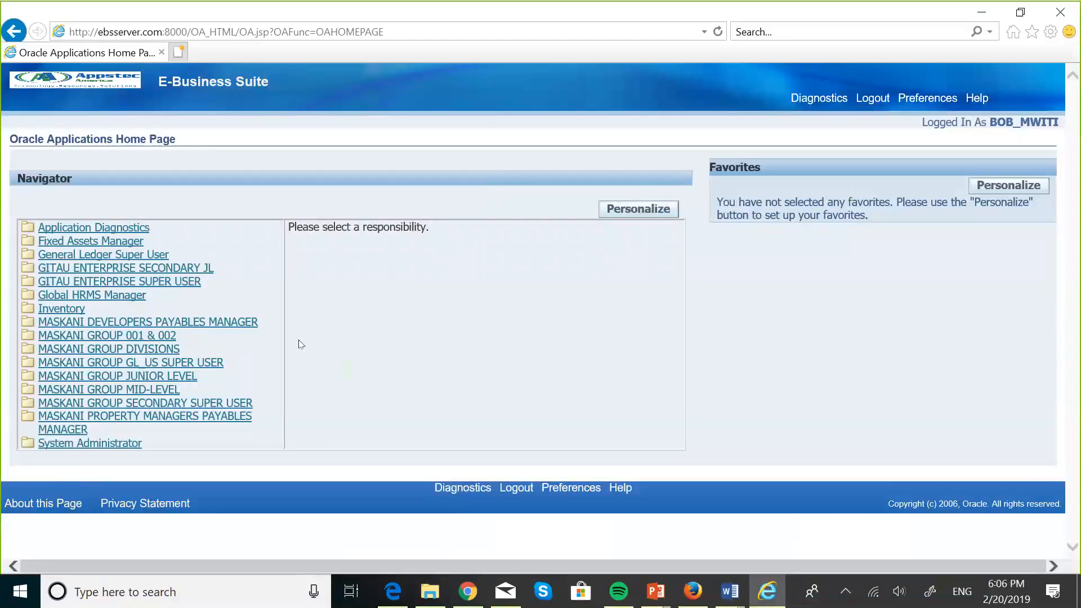
Step: Choose the MASKANI GROUP GL_US SUPER USER responsibility and launch the Journal Wizard
{"action": "left_click", "coordinate": [203, 364]}
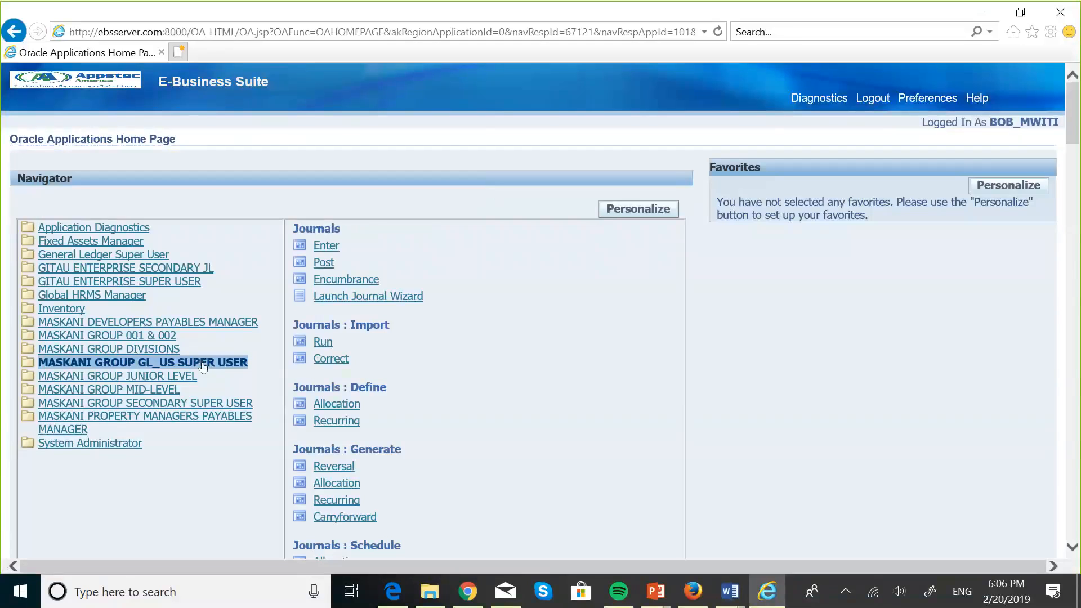
{"action": "left_click", "coordinate": [417, 298]}
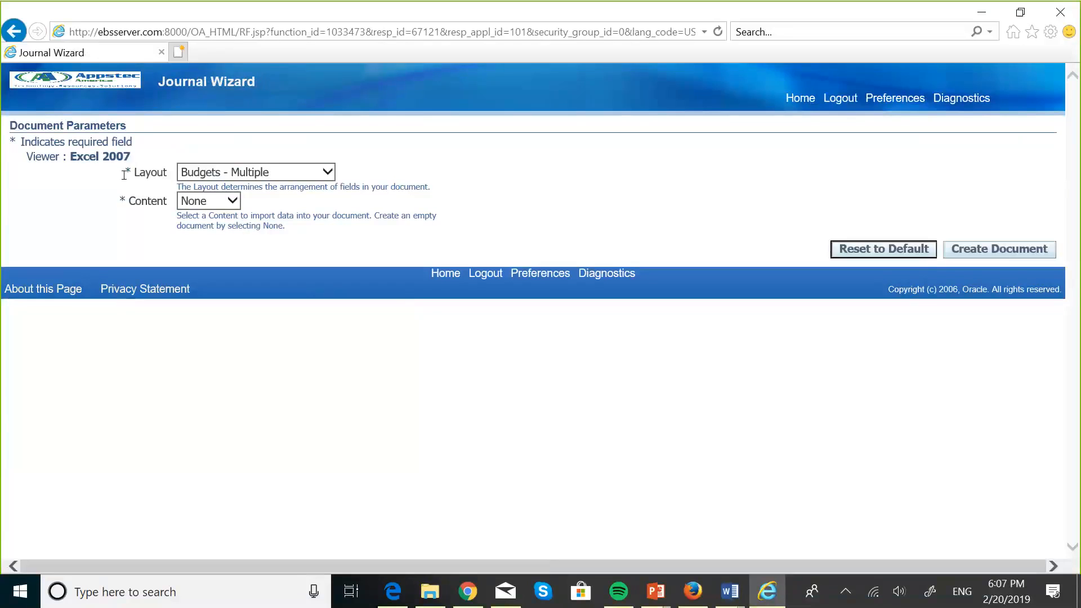
Step: Set the layout to Functional Actuals - Single with Content None and create the document
{"action": "left_click", "coordinate": [328, 172]}
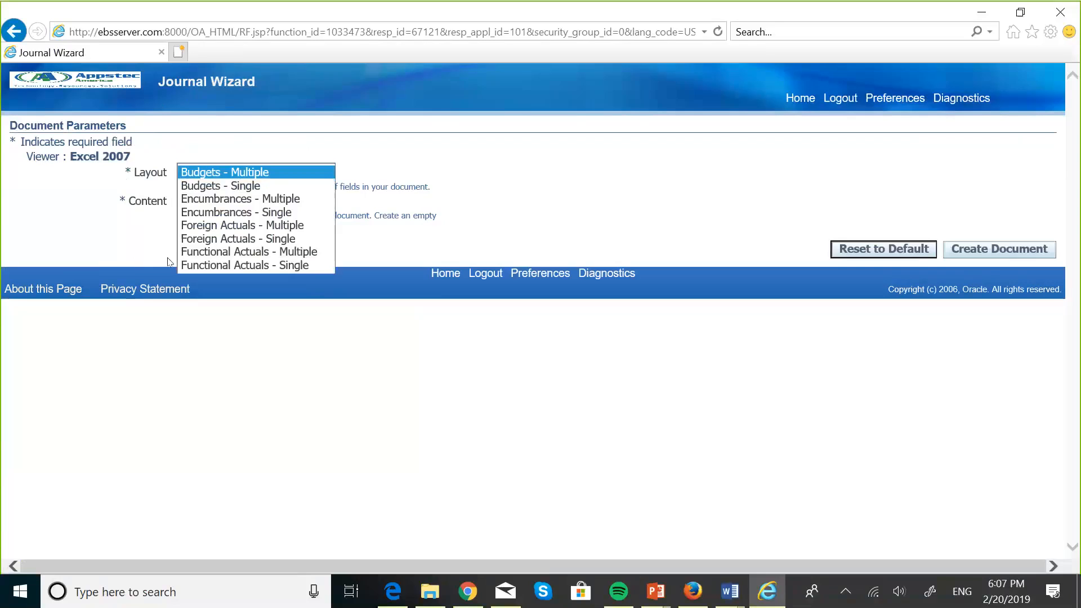
{"action": "left_click", "coordinate": [258, 266]}
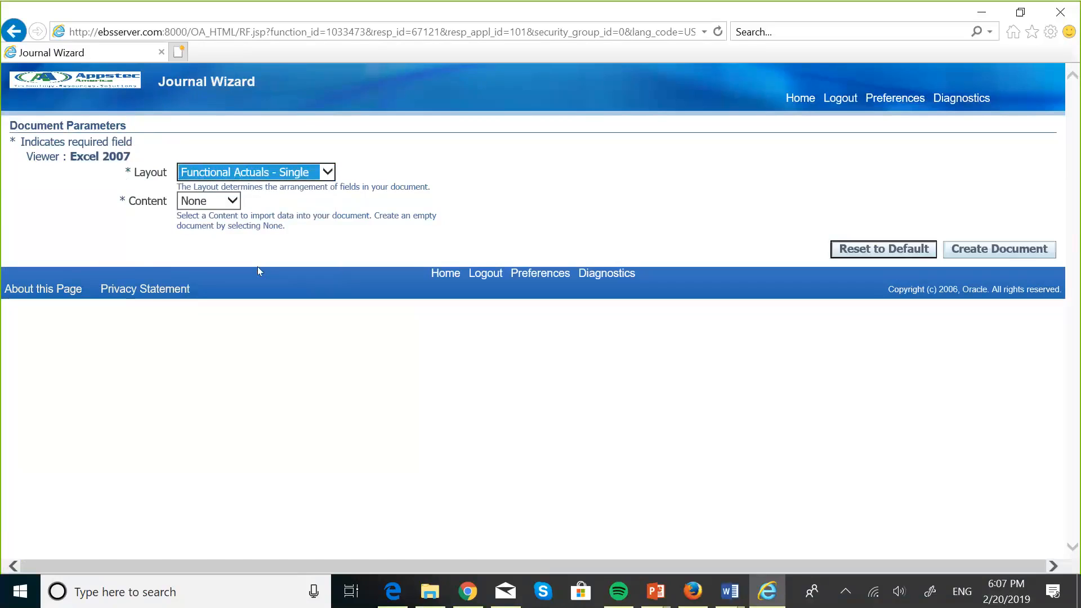
{"action": "left_click", "coordinate": [1001, 249]}
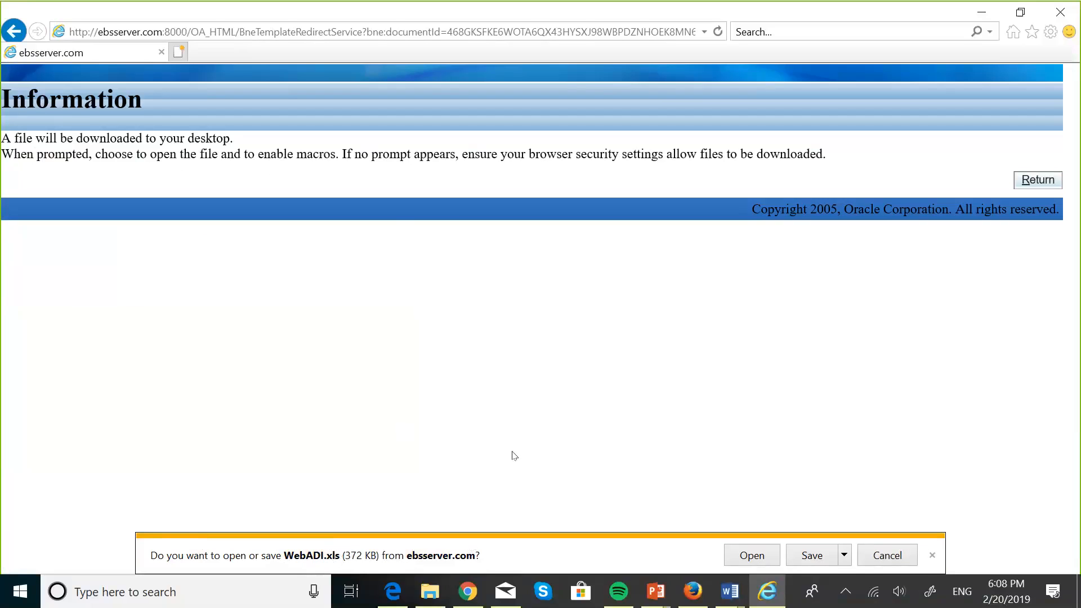
Step: Open the downloaded WebADI.xls in Excel, then close the blank workbook
{"action": "left_click", "coordinate": [759, 559]}
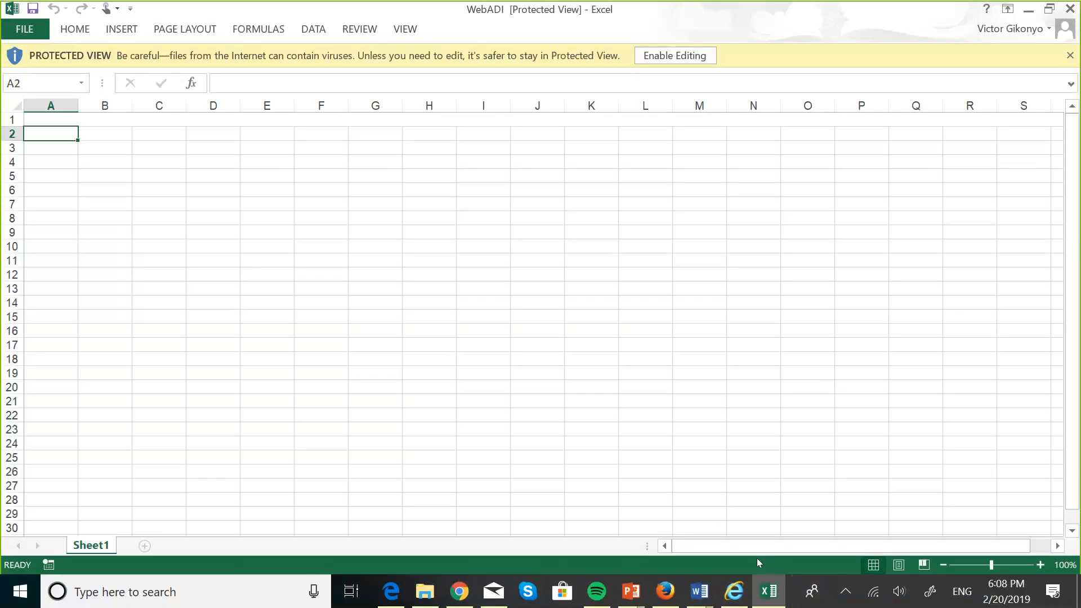
{"action": "left_click", "coordinate": [768, 592]}
{"action": "left_click", "coordinate": [1071, 9]}
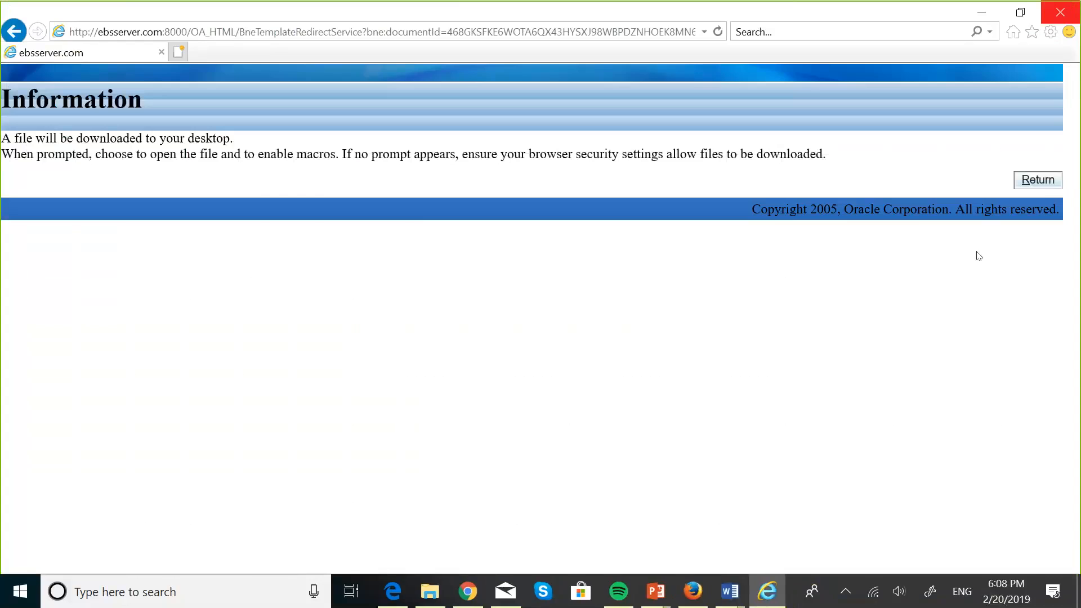
Step: Return to the wizard parameters, pick Functional Actuals - Single again, and create the document
{"action": "left_click", "coordinate": [1037, 180]}
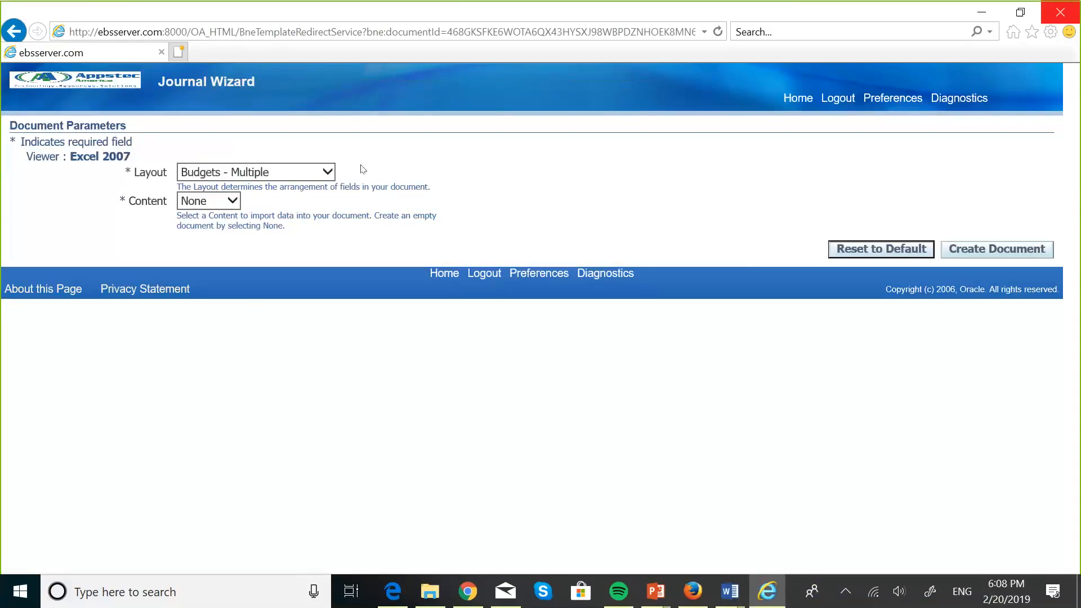
{"action": "left_click", "coordinate": [327, 178]}
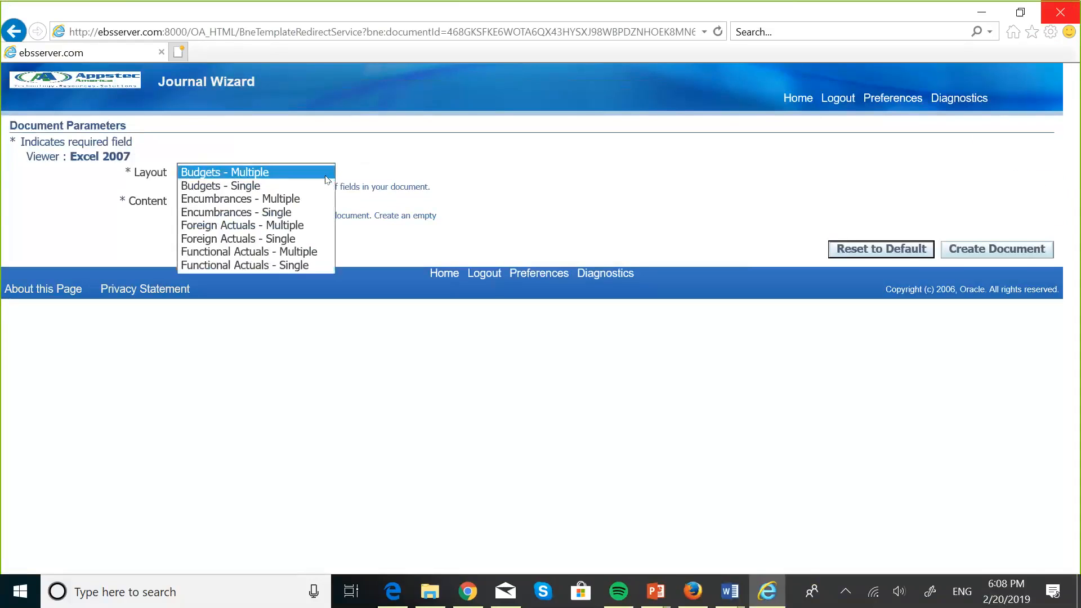
{"action": "left_click", "coordinate": [261, 268]}
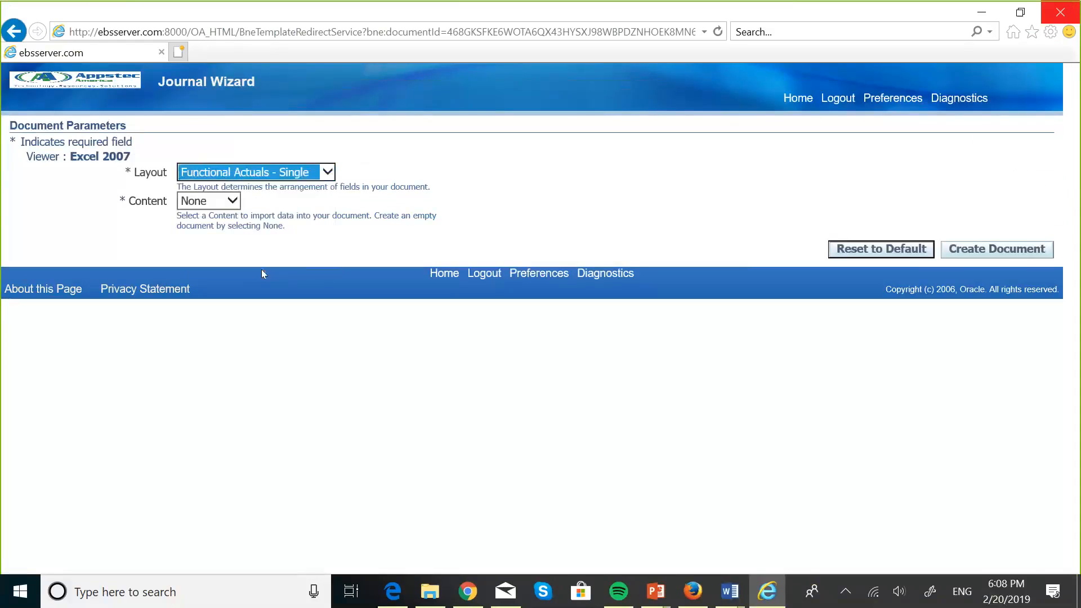
{"action": "left_click", "coordinate": [970, 256]}
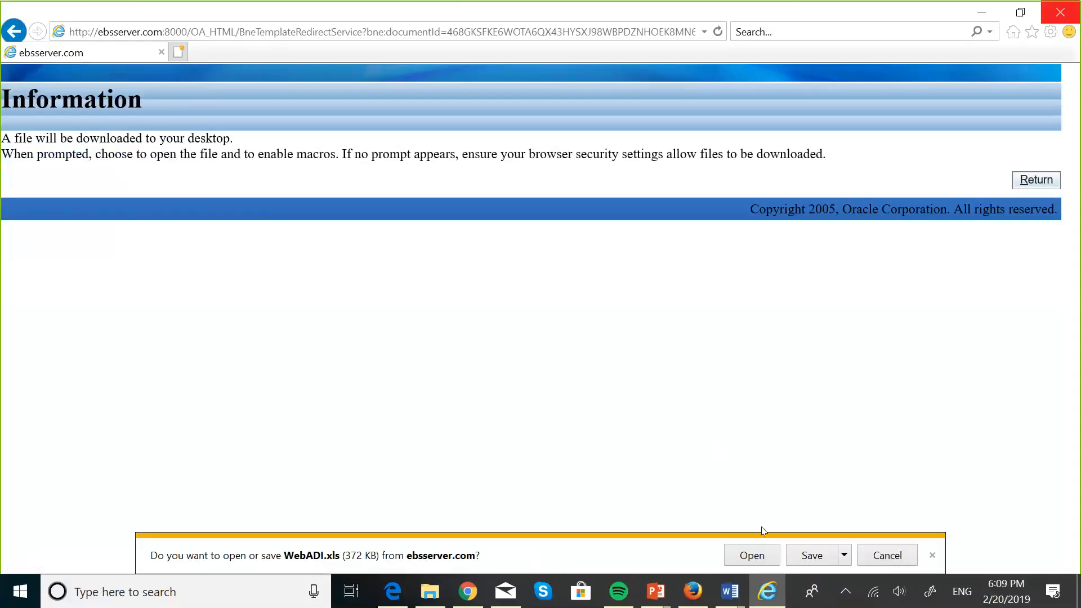
Step: Open the new WebADI (1) download in Excel and close the empty workbook
{"action": "left_click", "coordinate": [751, 555]}
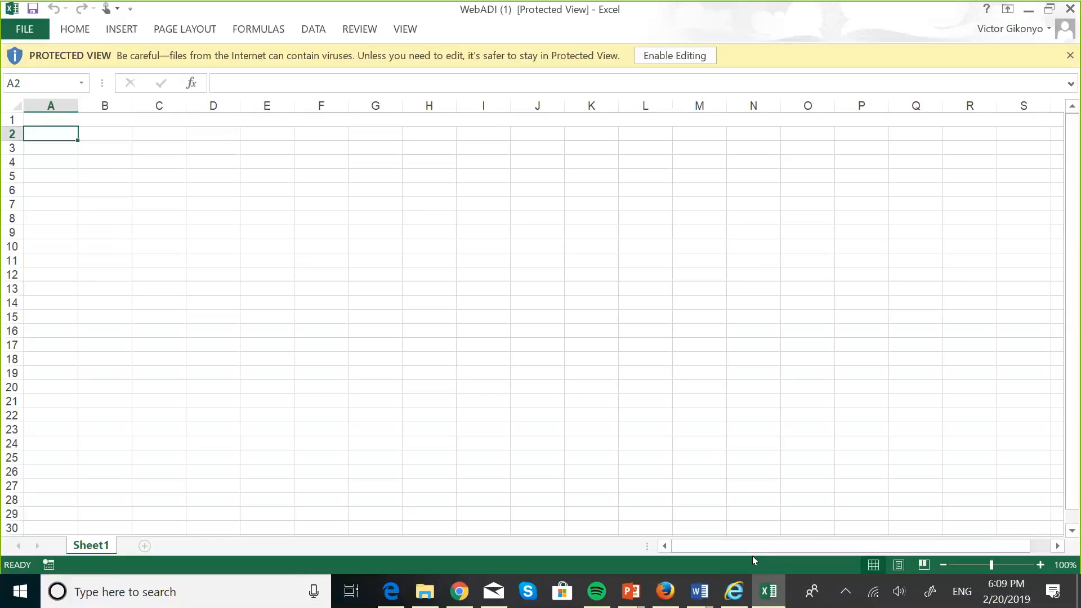
{"action": "left_click", "coordinate": [1070, 8]}
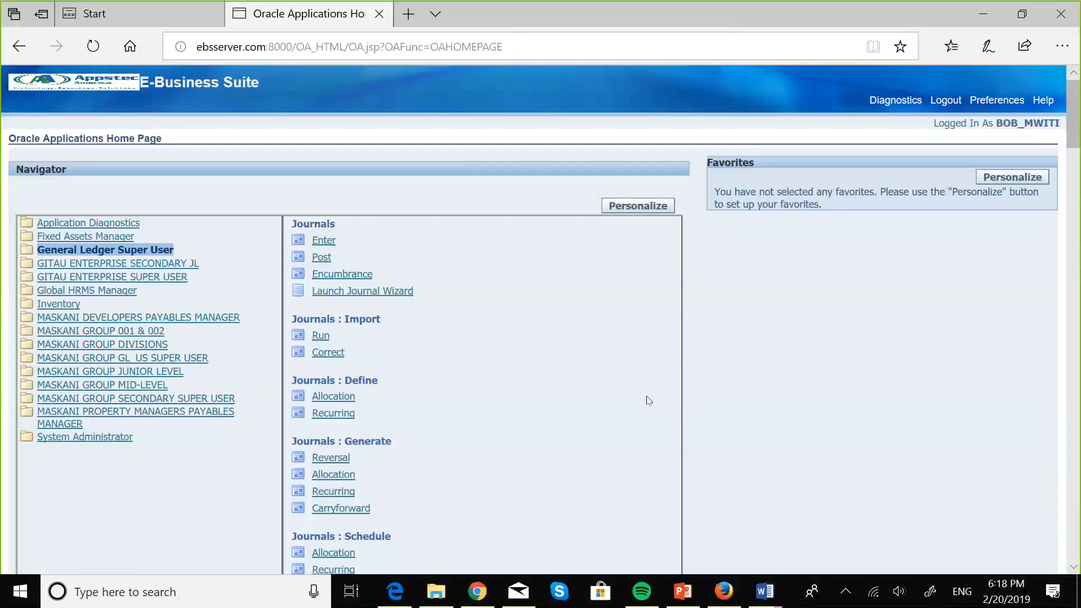
Step: Run the PowerPoint slide show from the Journal Wizard slide with the laser pointer on
{"action": "left_click", "coordinate": [679, 597]}
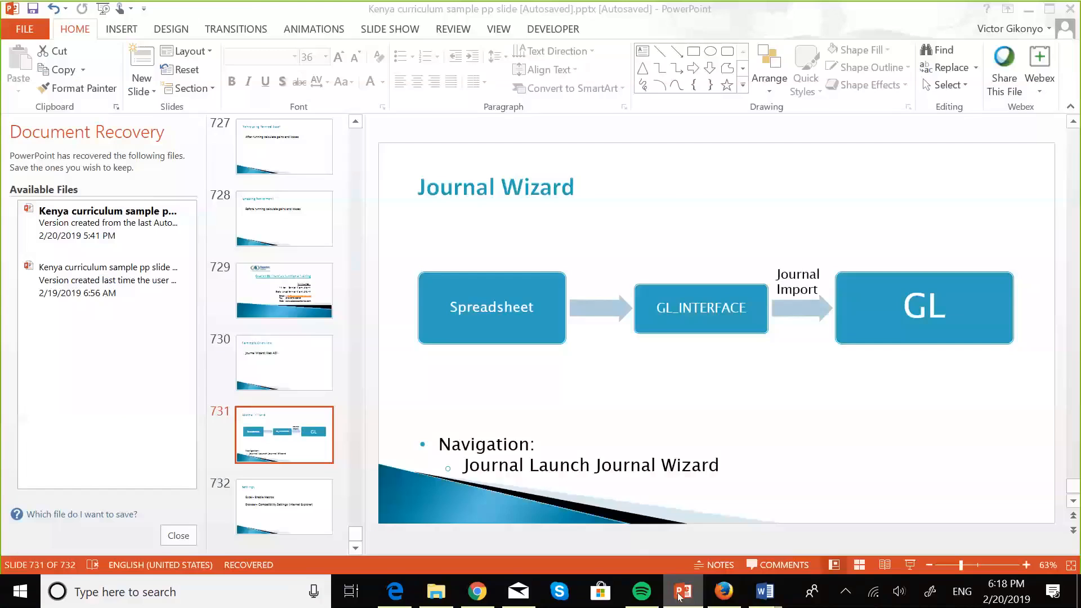
{"action": "left_click", "coordinate": [911, 565]}
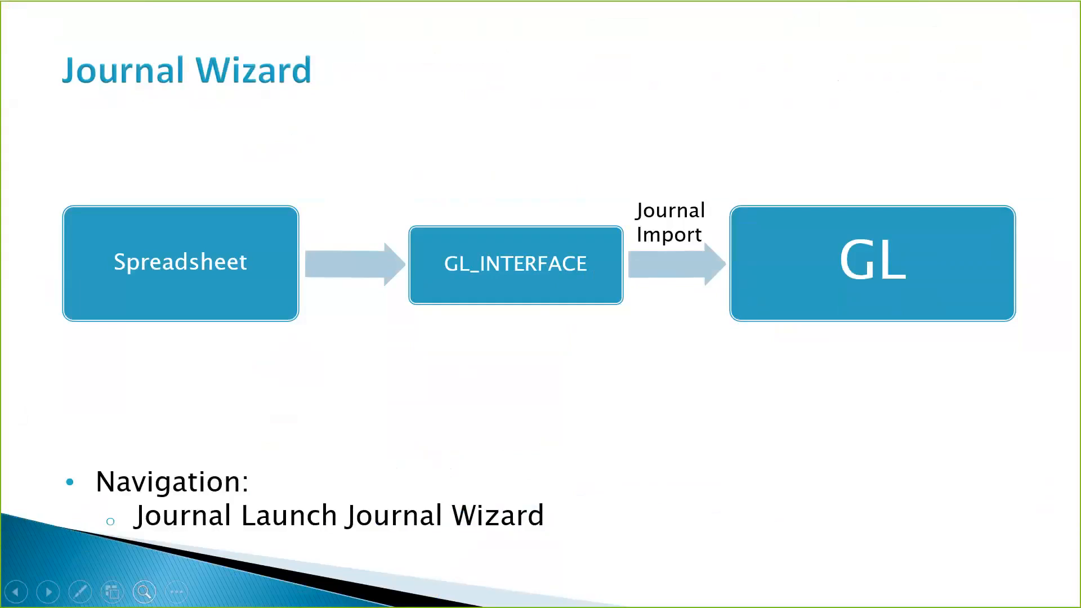
{"action": "left_click", "coordinate": [80, 597]}
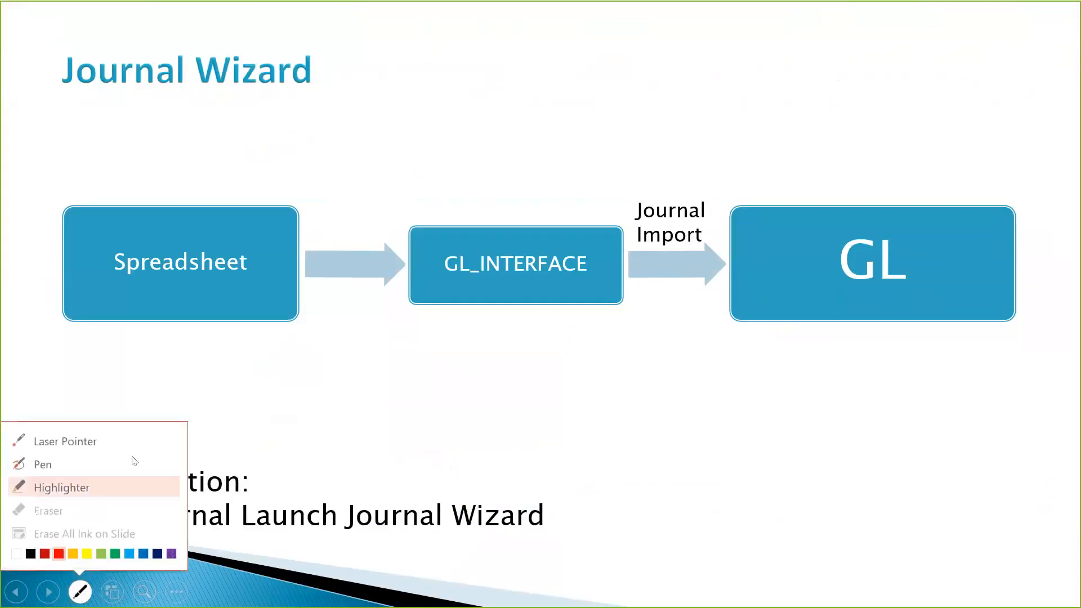
{"action": "left_click", "coordinate": [62, 443]}
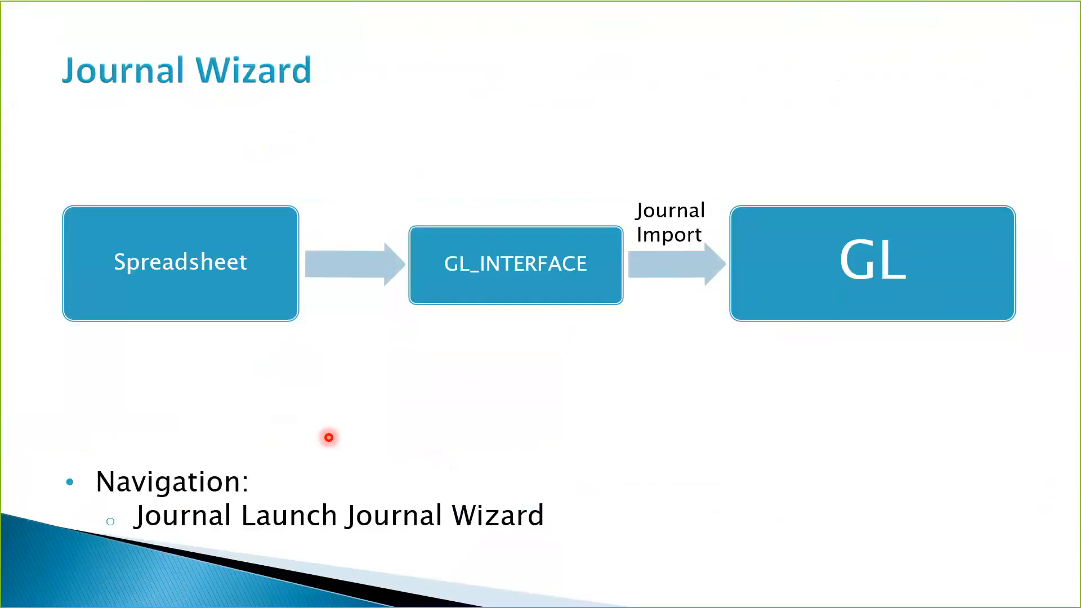
{"action": "key", "text": "super+Tab"}
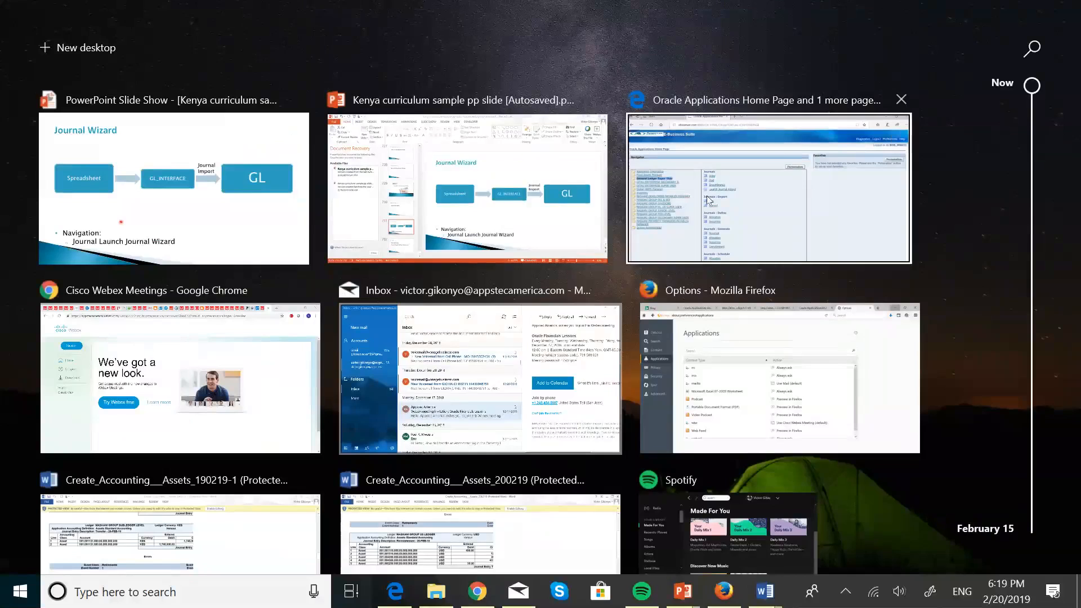
Step: Try reopening the Oracle page through the browser menus, then close the Internet Explorer login window
{"action": "left_click", "coordinate": [707, 195]}
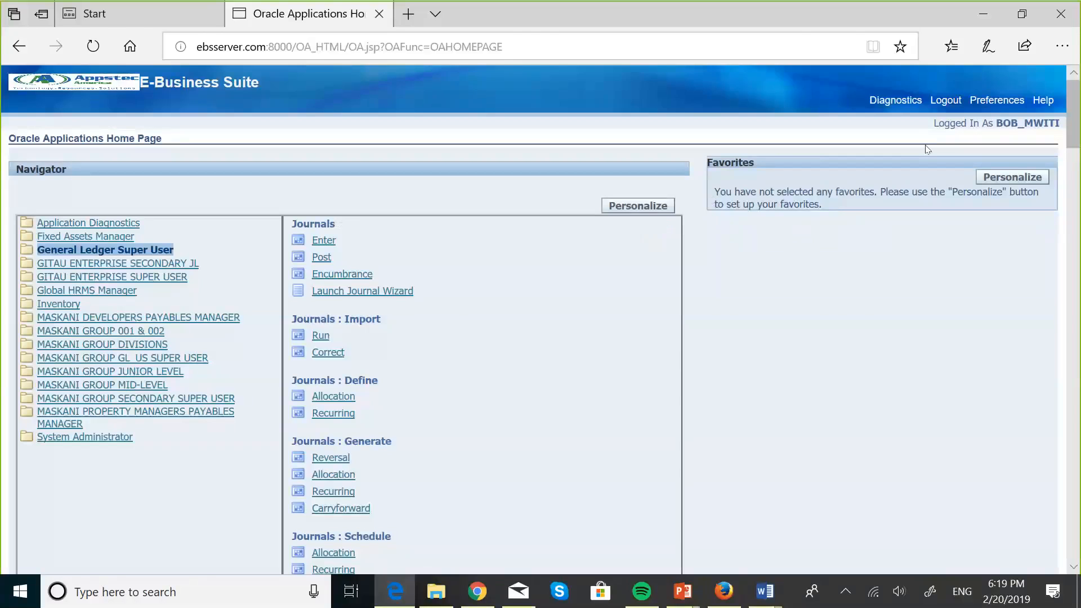
{"action": "left_click", "coordinate": [1064, 47]}
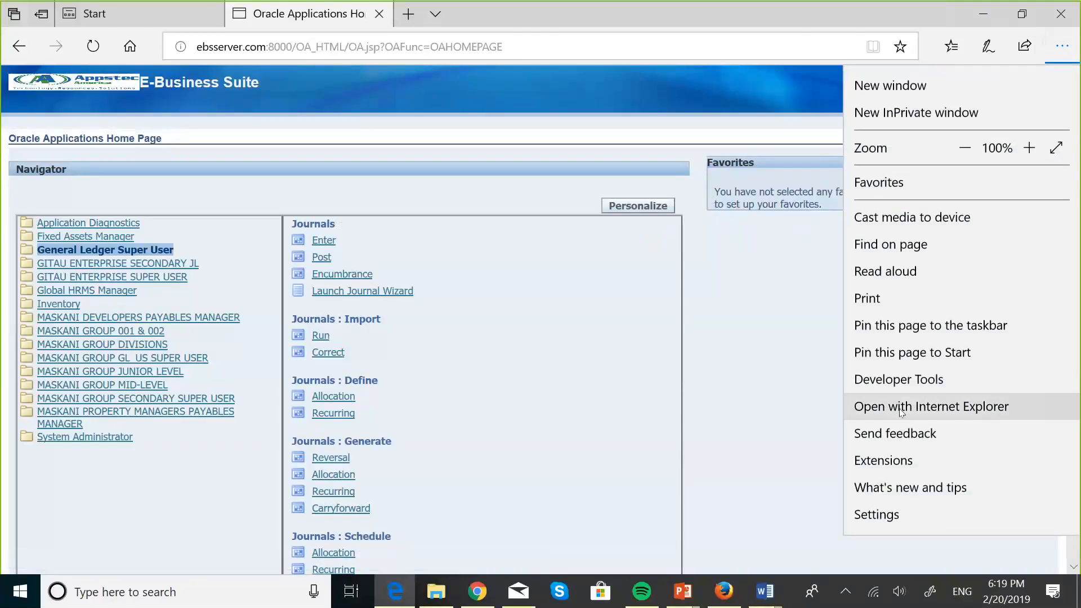
{"action": "left_click", "coordinate": [902, 412]}
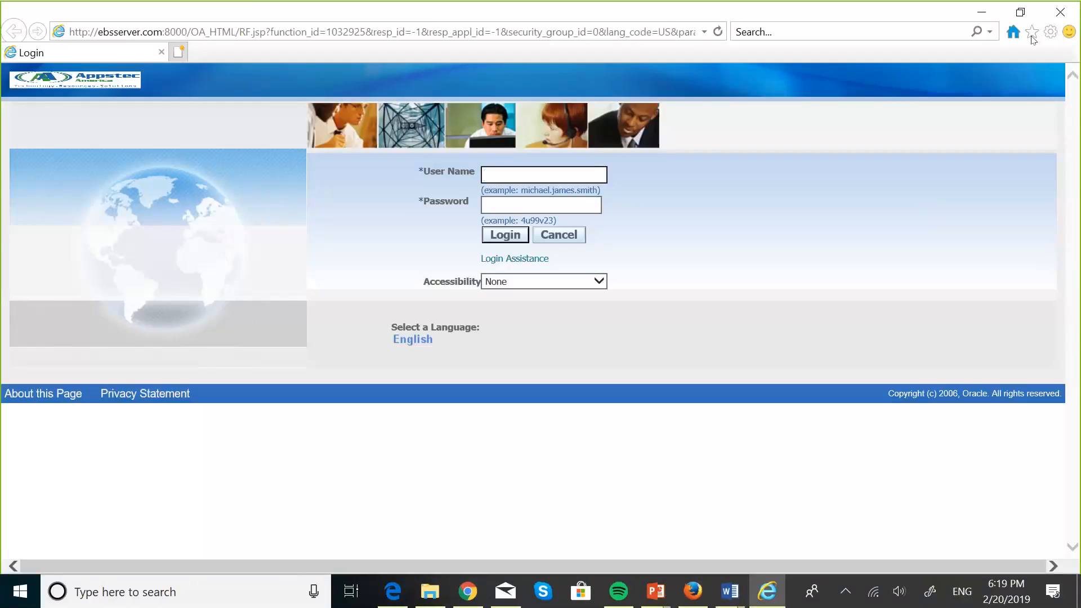
{"action": "left_click", "coordinate": [1050, 32]}
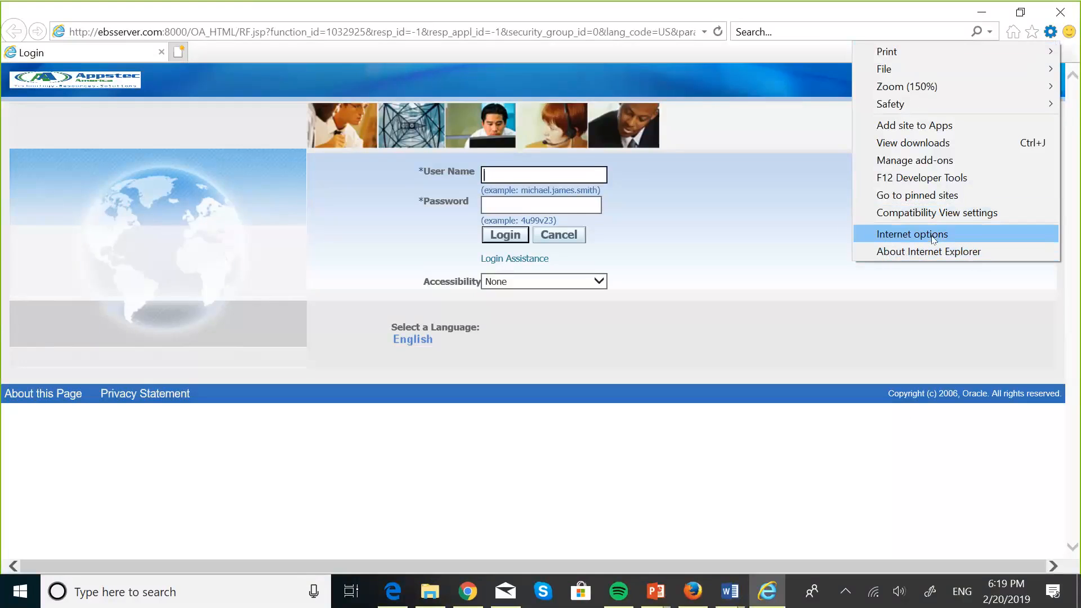
{"action": "left_click", "coordinate": [803, 181]}
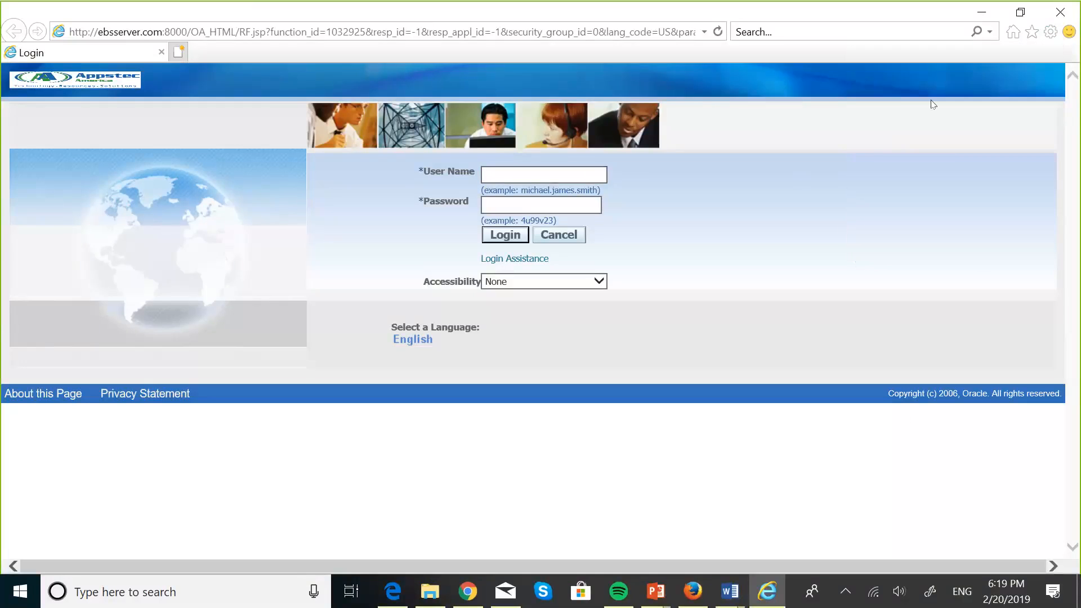
{"action": "left_click", "coordinate": [1061, 9]}
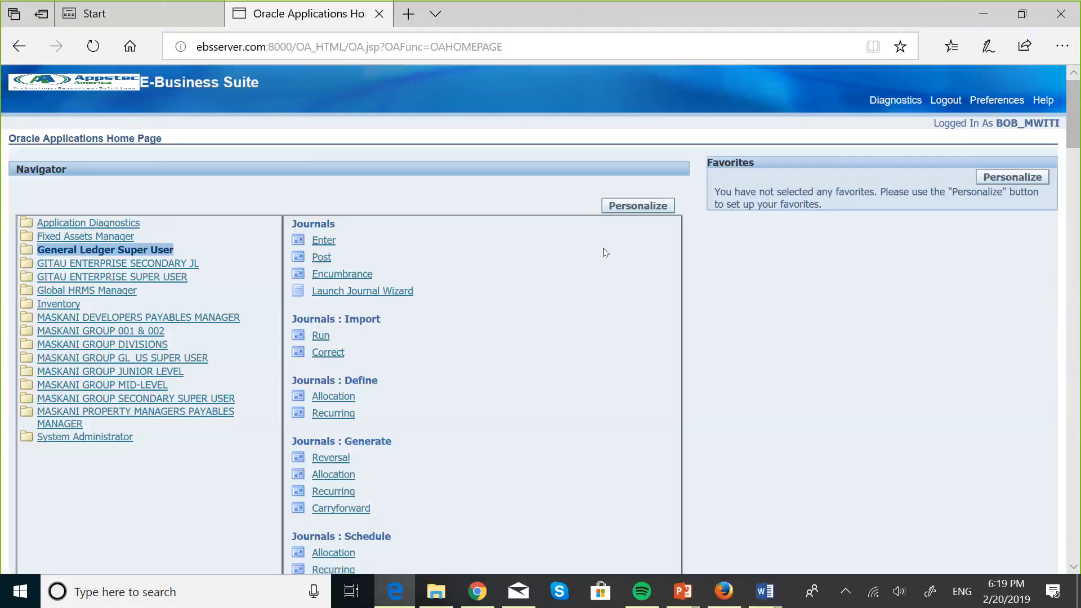
Step: Switch back to the Oracle Applications browser window from Task View
{"action": "left_click", "coordinate": [398, 593]}
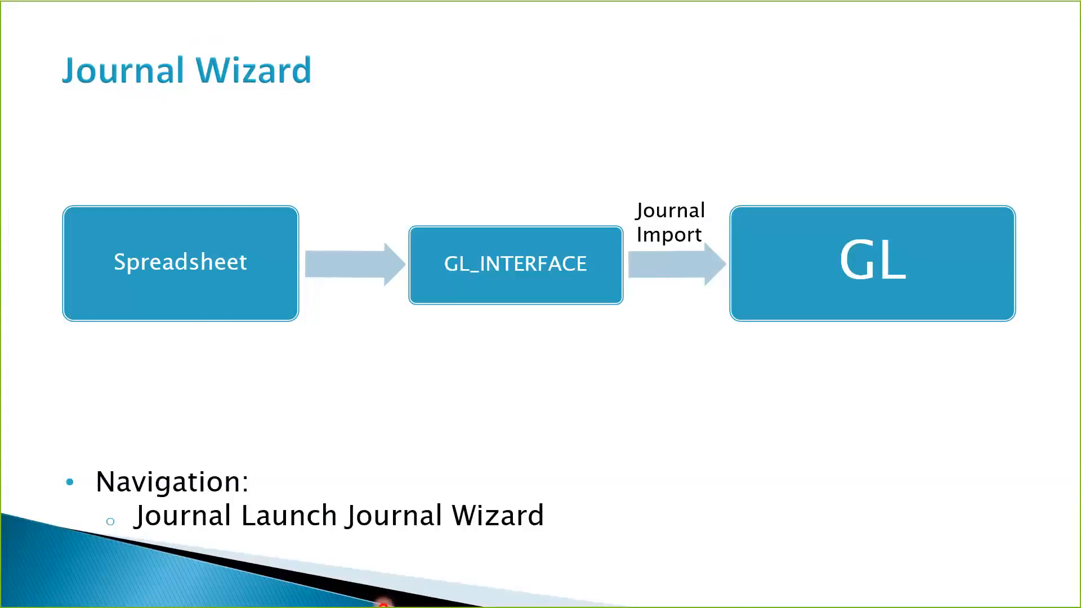
{"action": "key", "text": "super+Tab"}
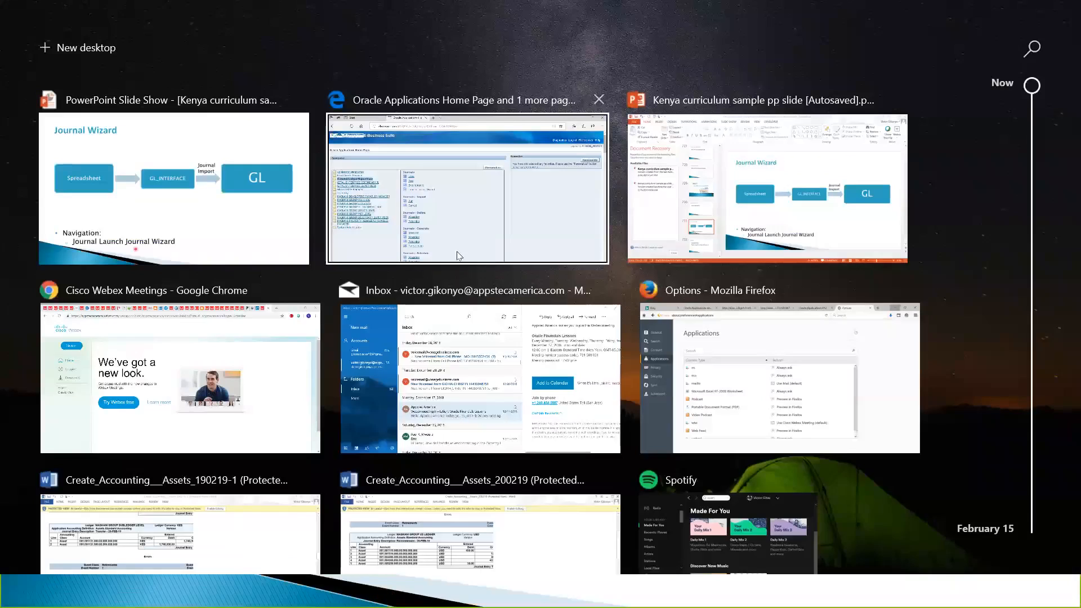
{"action": "left_click", "coordinate": [459, 256]}
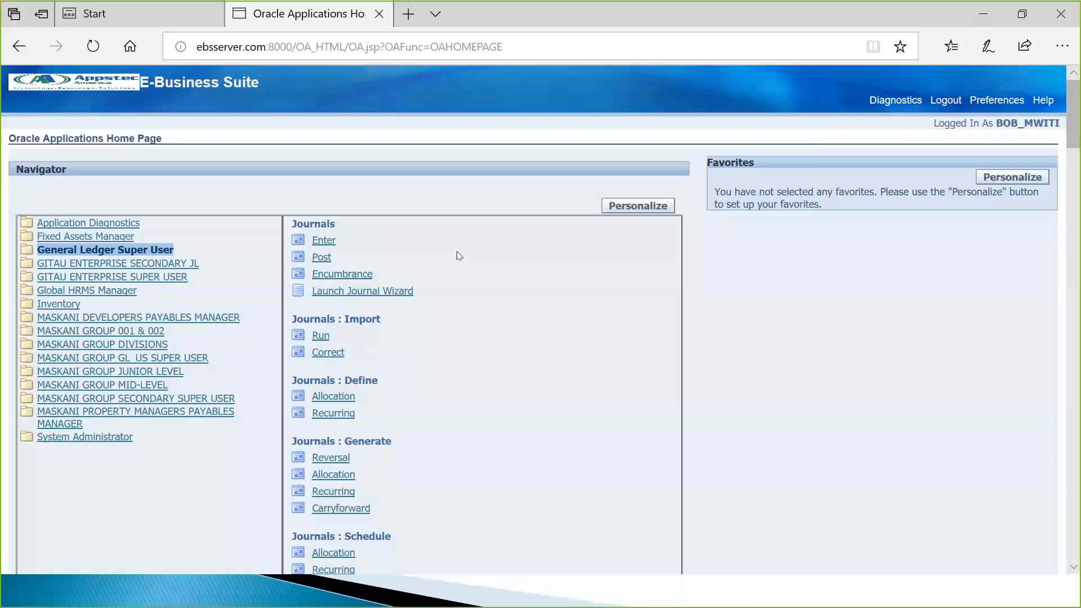
Step: Log out of the Oracle session and close the extra start page tab
{"action": "left_click", "coordinate": [944, 100]}
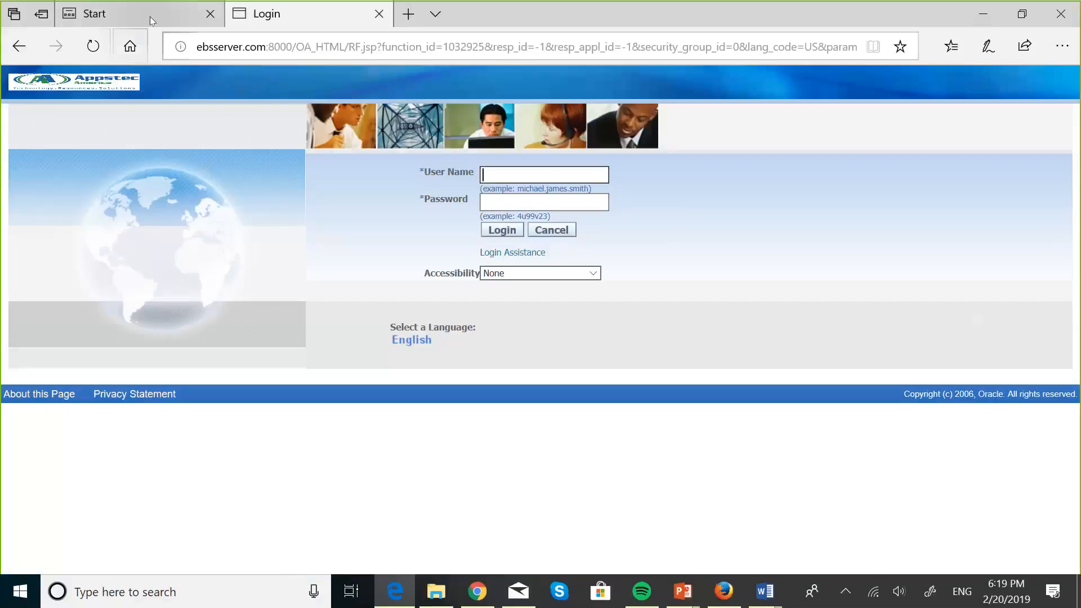
{"action": "left_click", "coordinate": [160, 12]}
{"action": "left_click", "coordinate": [210, 13]}
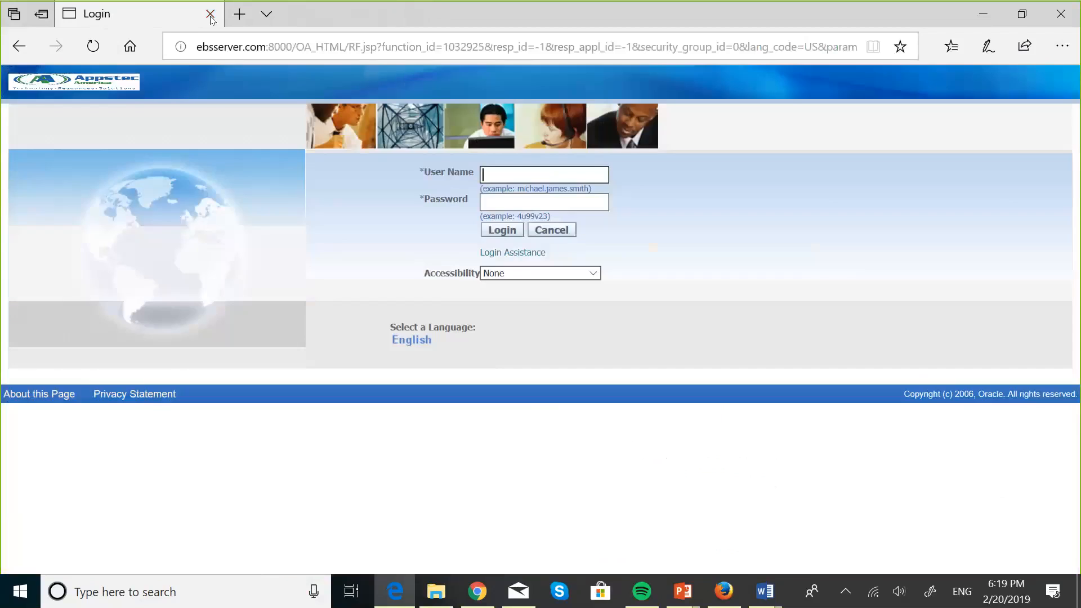
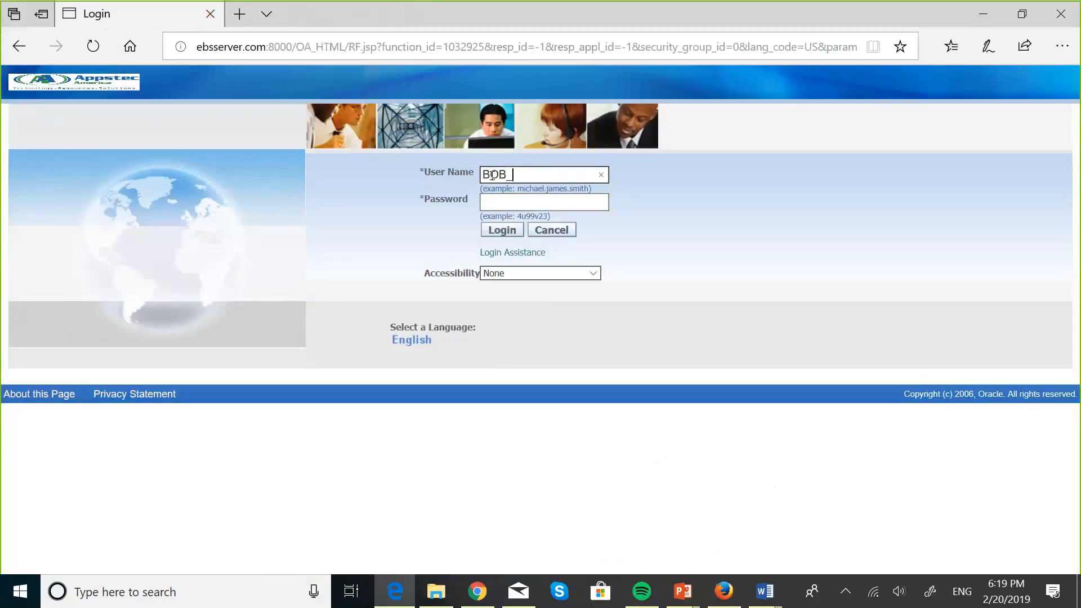
Step: Sign back in with the user name and password, declining to save the password
{"action": "left_click", "coordinate": [491, 199]}
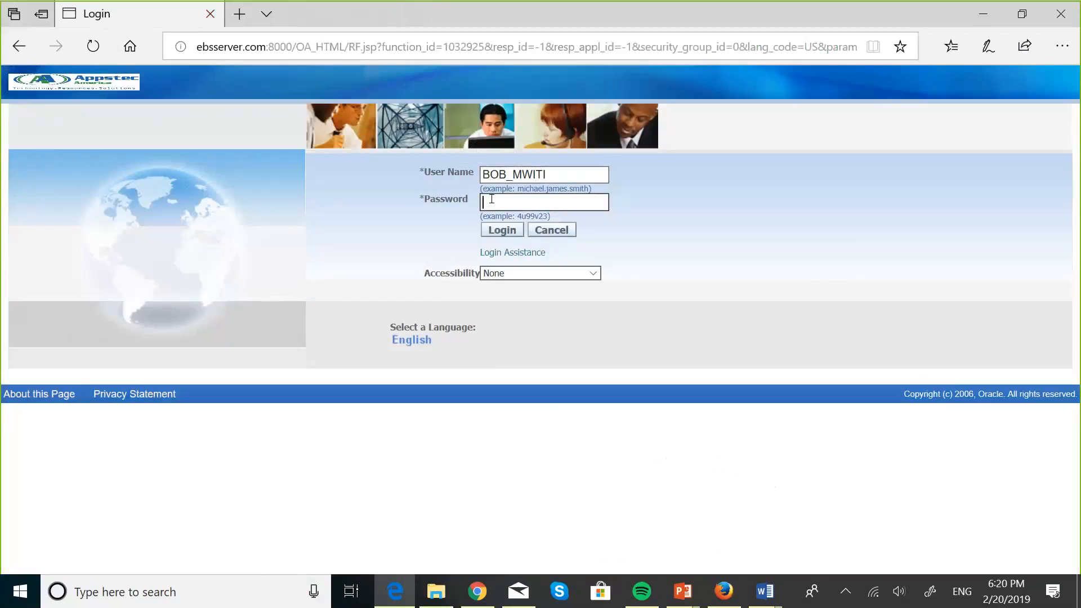
{"action": "type", "text": "••••••"}
{"action": "left_click", "coordinate": [503, 232]}
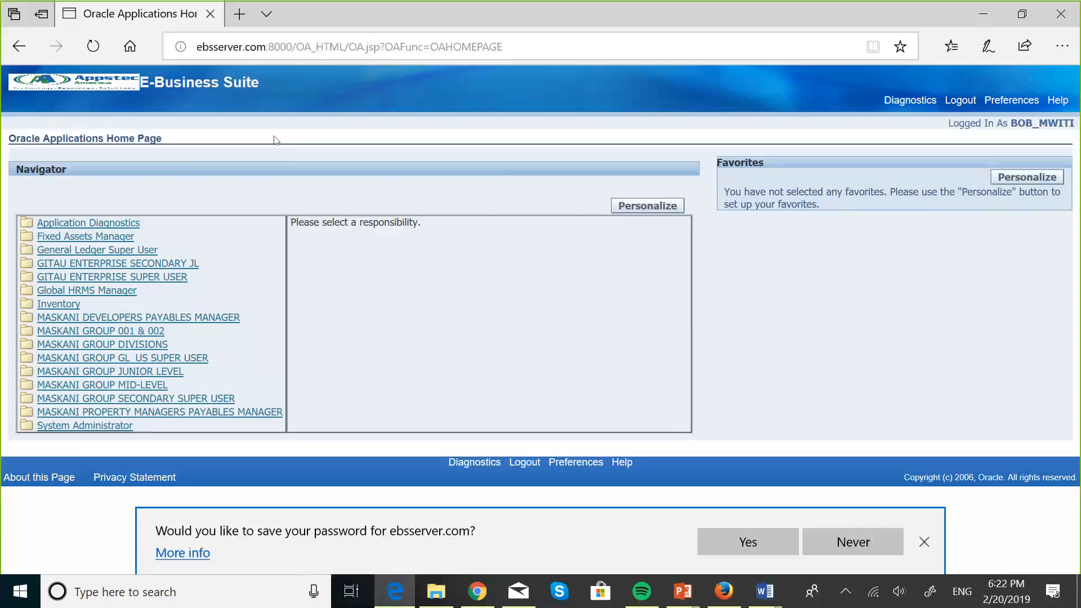
{"action": "left_click", "coordinate": [926, 542]}
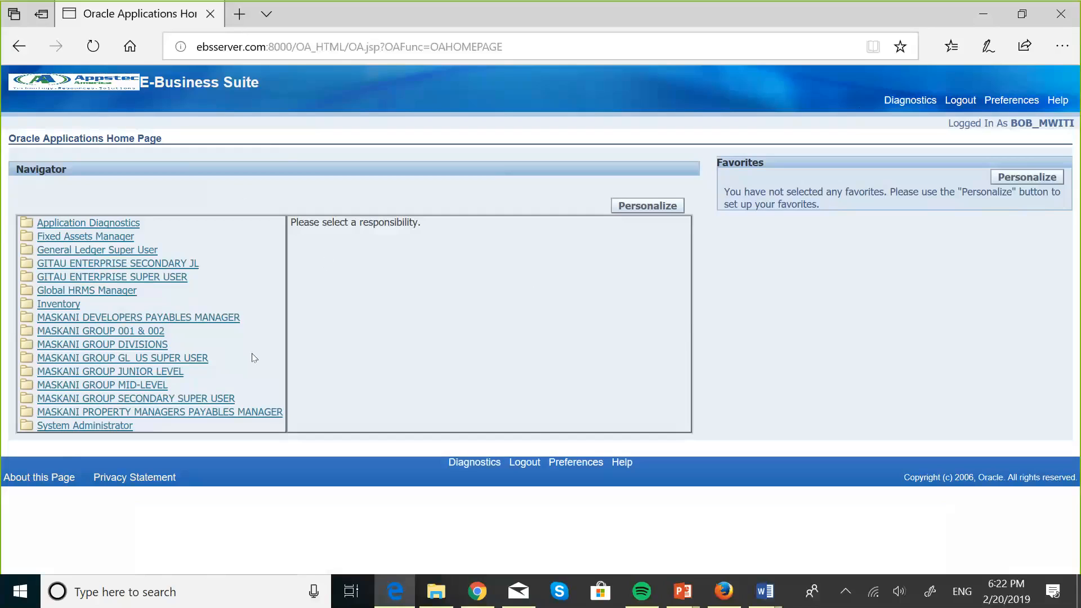
Step: As MASKANI GROUP GL_US SUPER USER, create a Functional Actuals - Single journal document and open WebADI.xls
{"action": "left_click", "coordinate": [196, 362]}
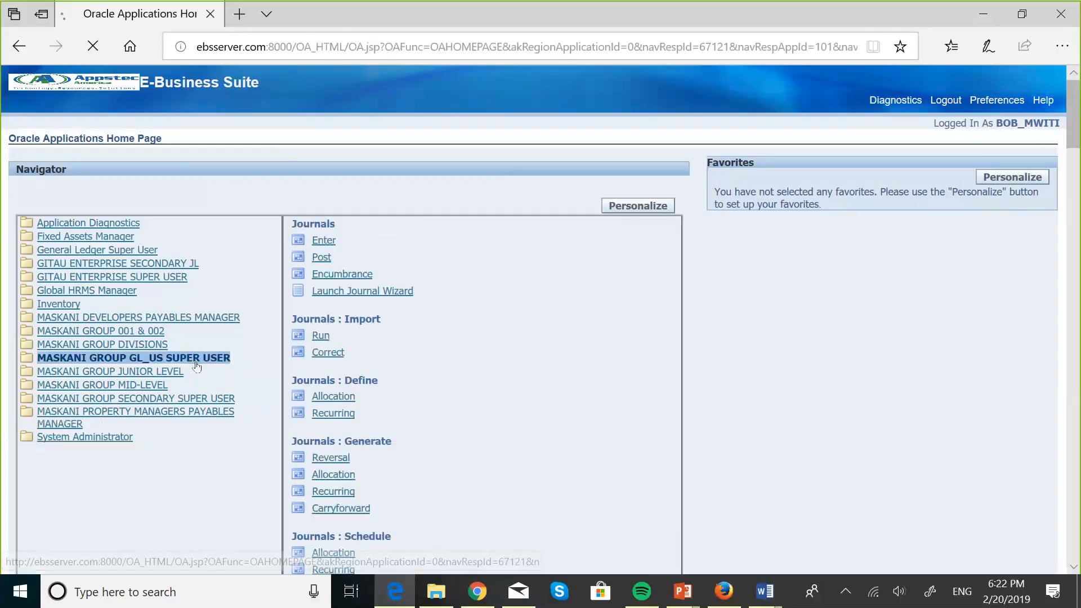
{"action": "left_click", "coordinate": [400, 295]}
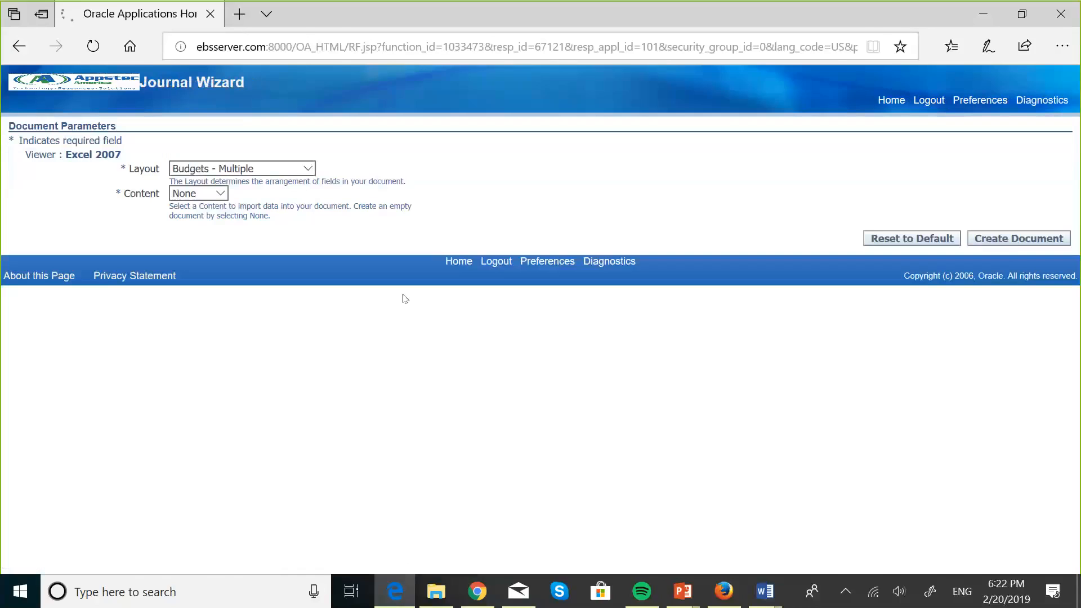
{"action": "left_click", "coordinate": [311, 170]}
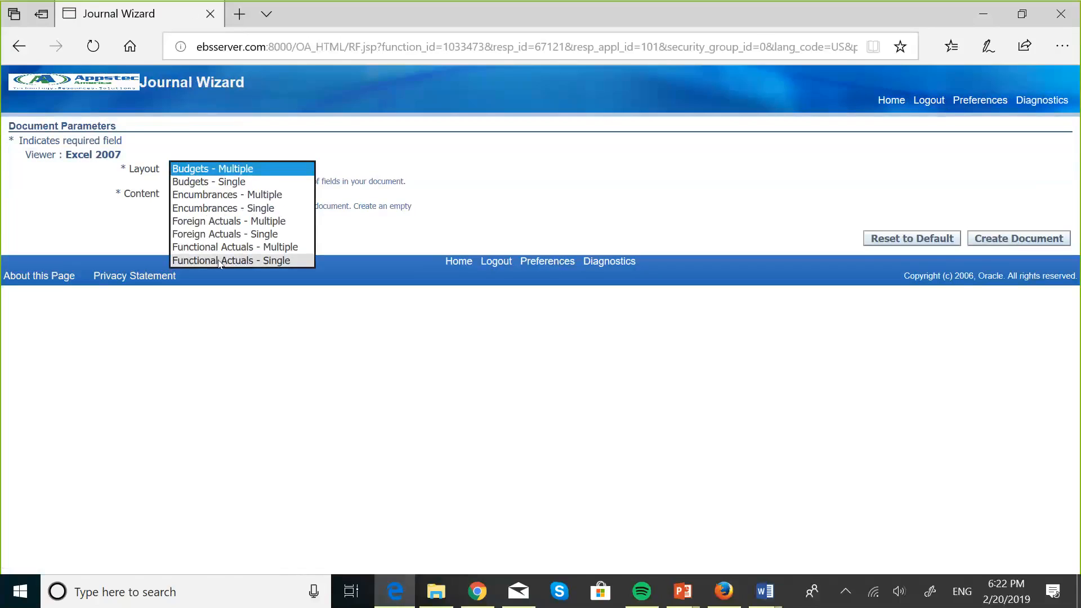
{"action": "left_click", "coordinate": [219, 262]}
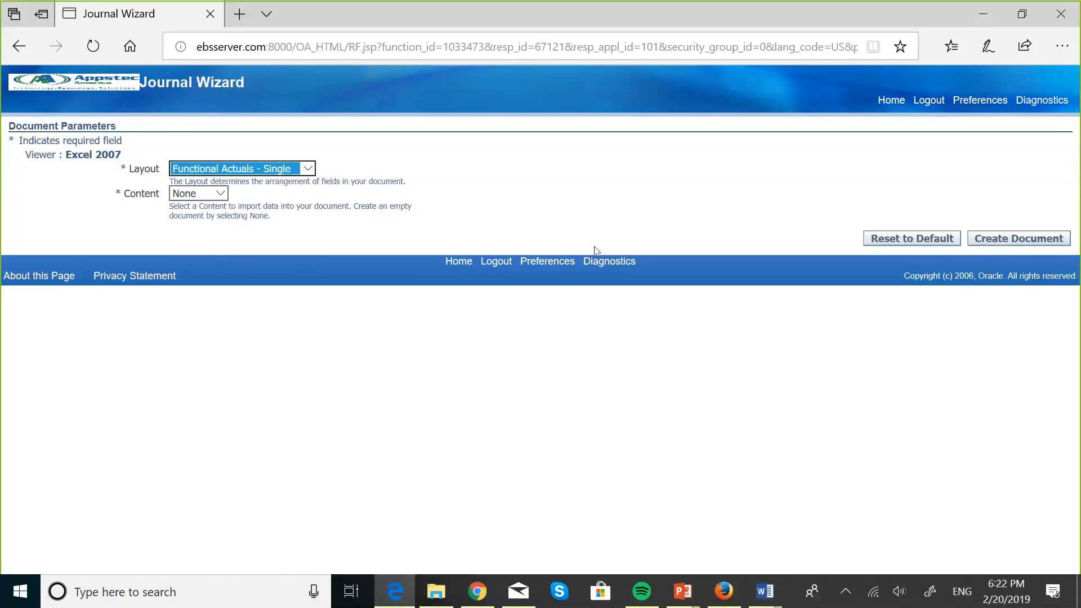
{"action": "left_click", "coordinate": [1007, 239]}
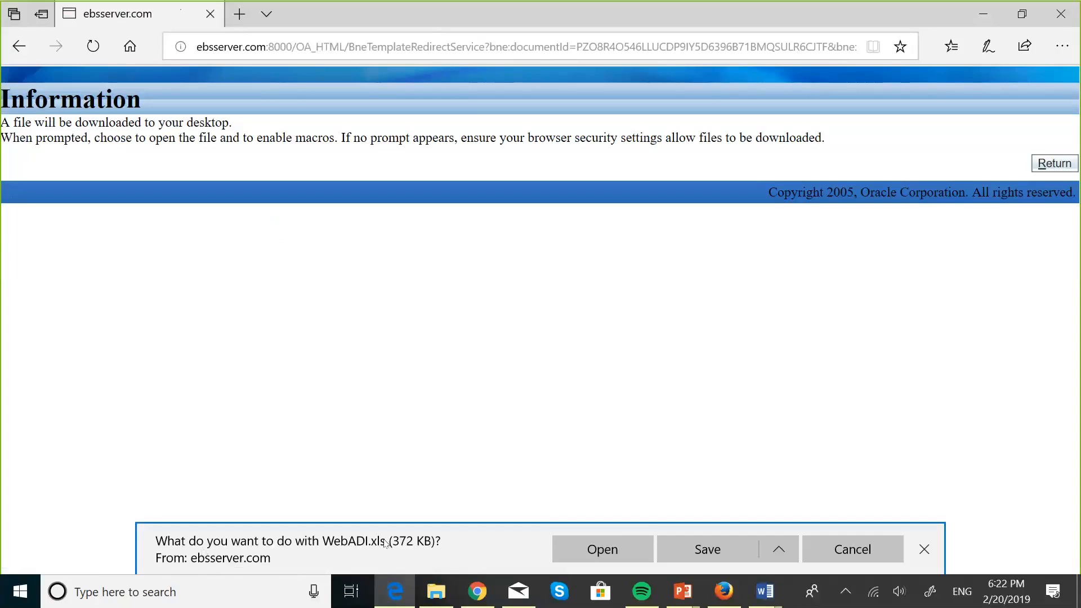
{"action": "left_click", "coordinate": [619, 550]}
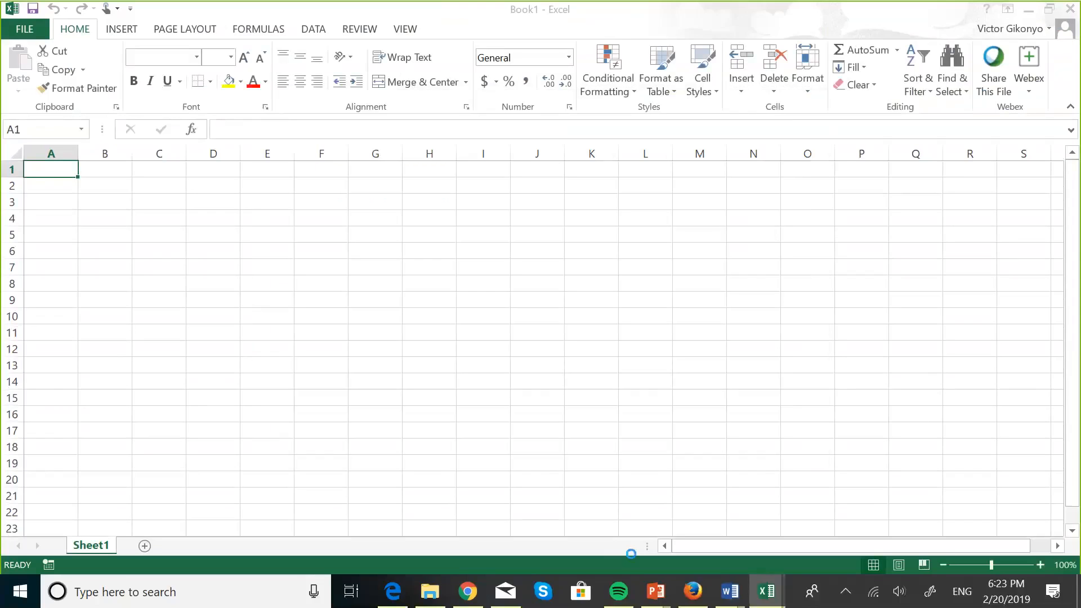
Step: Close the WebADI document-created confirmation and review the Book1 journal template with Debit, Credit and Line Description columns
{"action": "mouse_move", "coordinate": [775, 594]}
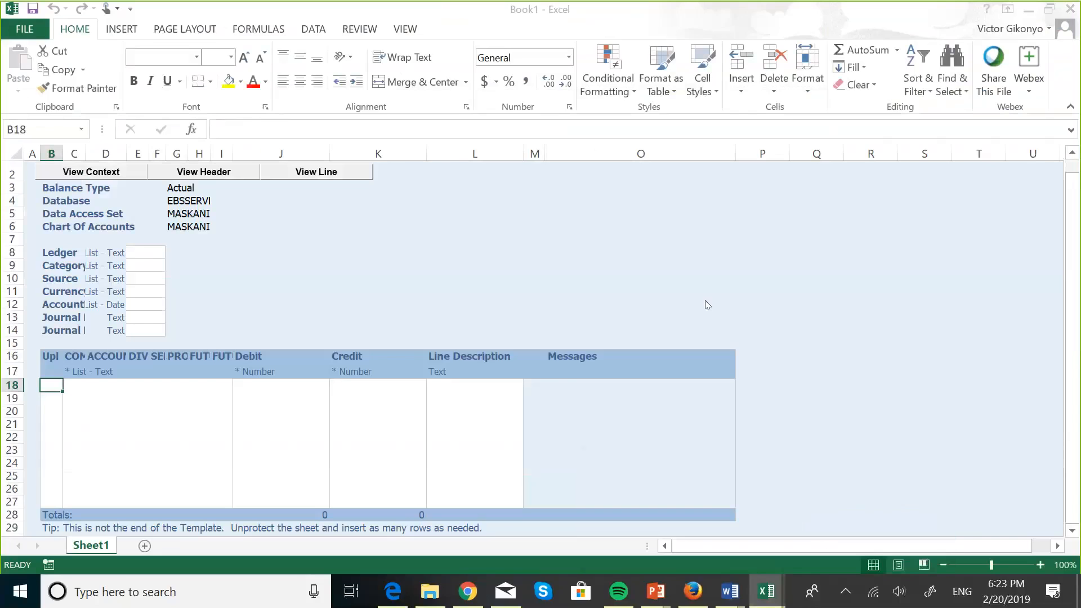
{"action": "left_click", "coordinate": [759, 585]}
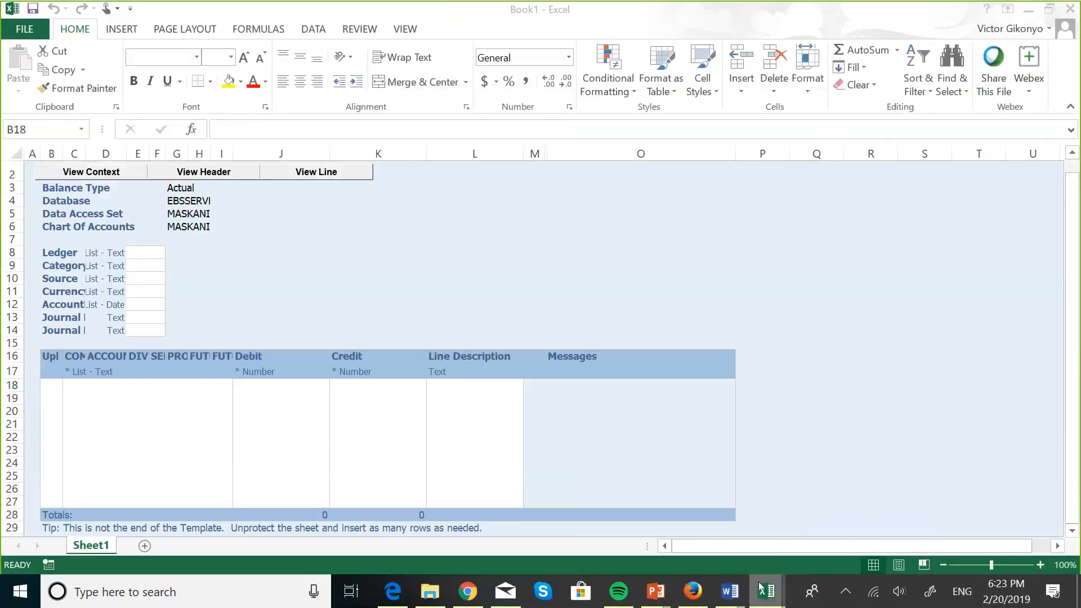
{"action": "left_click", "coordinate": [788, 558]}
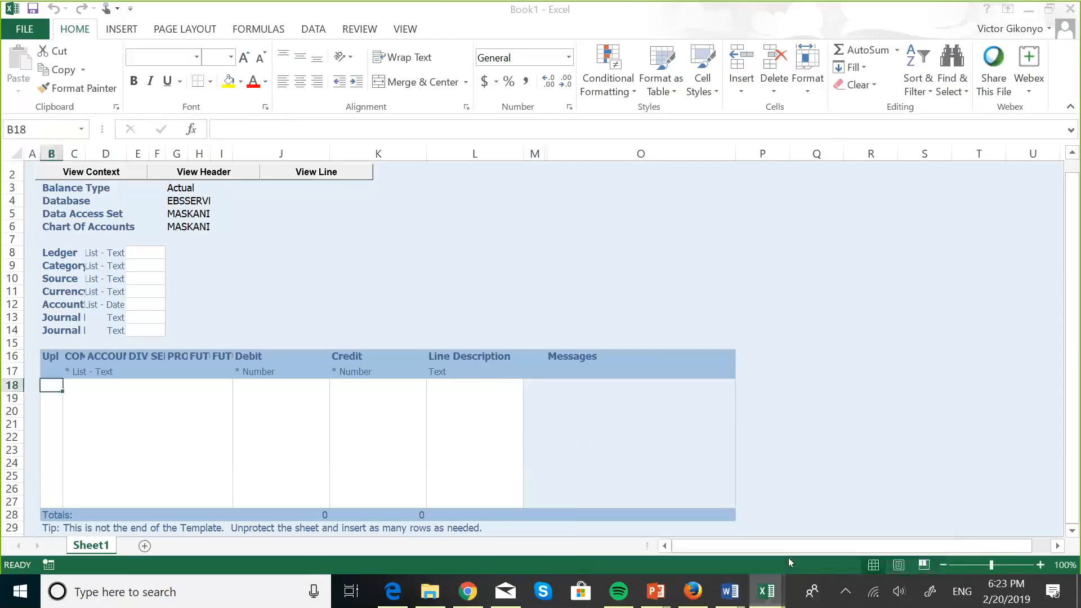
{"action": "left_click", "coordinate": [768, 601]}
{"action": "left_click", "coordinate": [704, 545]}
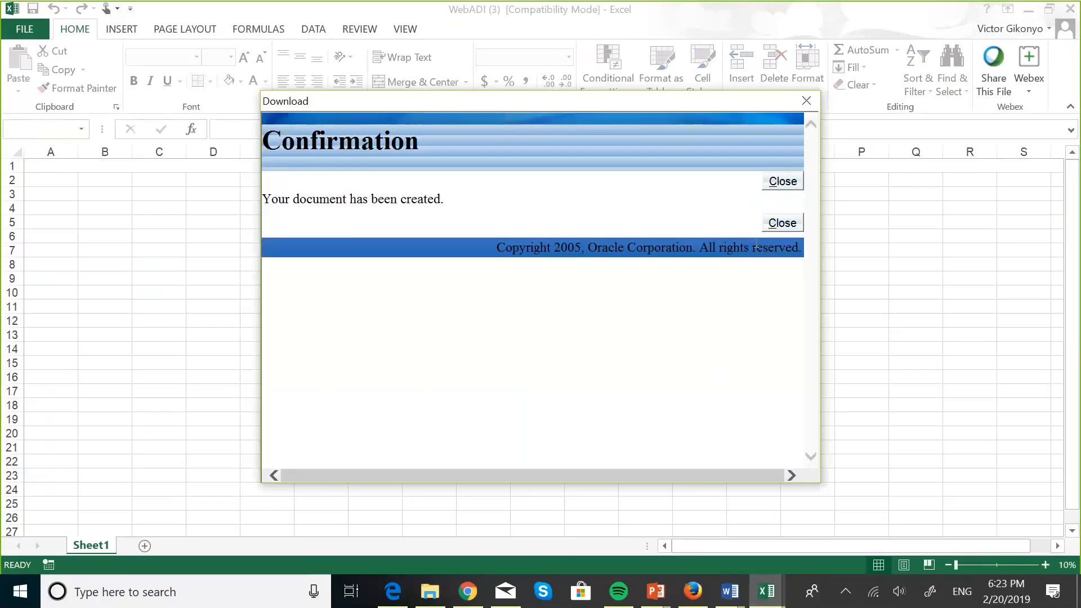
{"action": "left_click", "coordinate": [782, 223]}
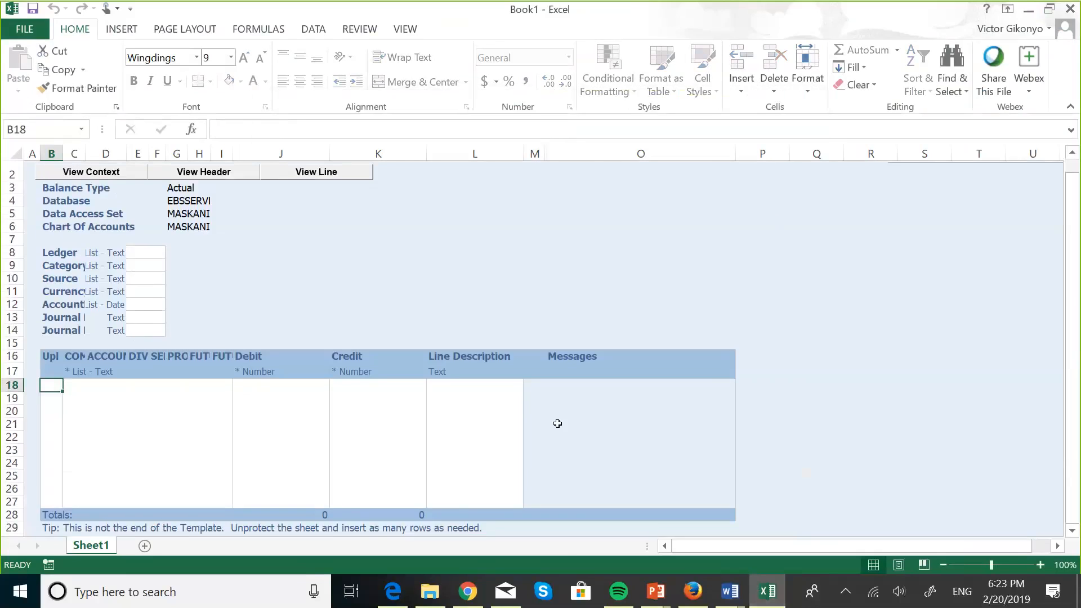
{"action": "scroll", "coordinate": [557, 423], "scroll_direction": "down", "scroll_amount": 7}
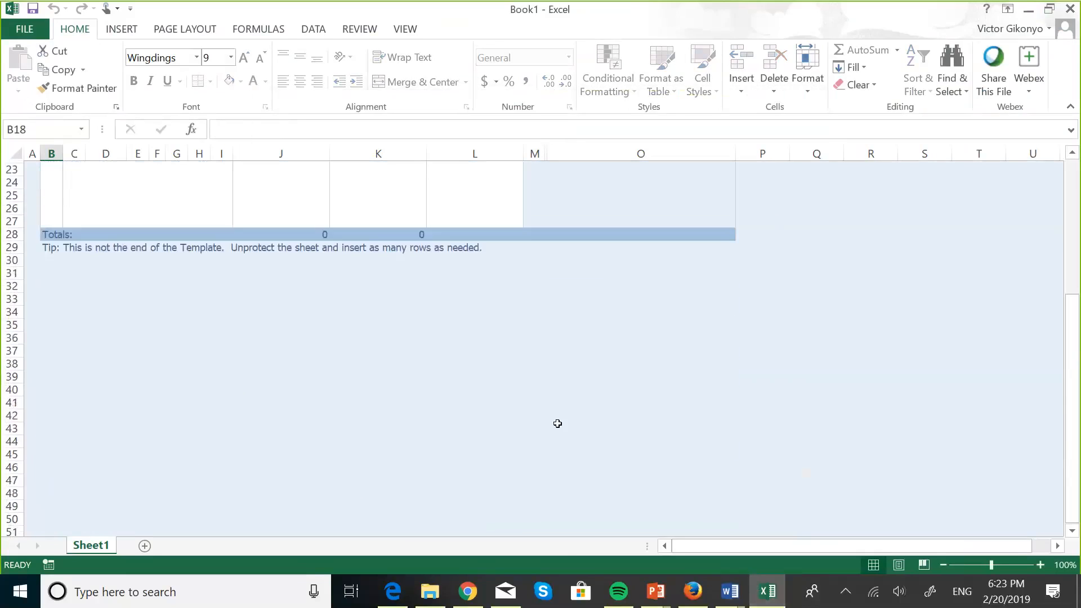
{"action": "scroll", "coordinate": [557, 424], "scroll_direction": "up", "scroll_amount": 2}
{"action": "scroll", "coordinate": [558, 423], "scroll_direction": "up", "scroll_amount": 5}
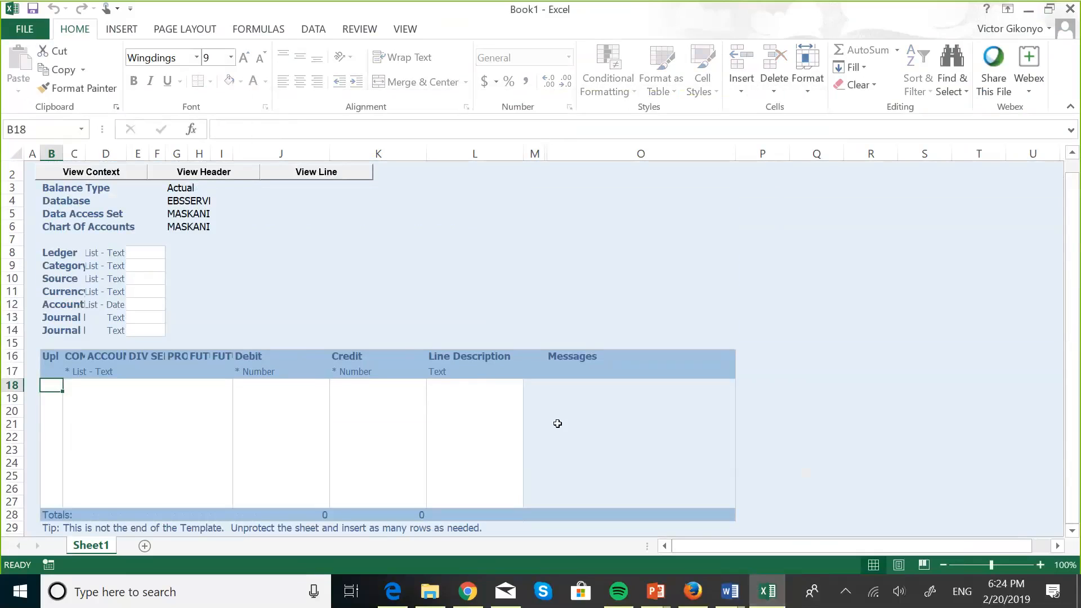
{"action": "scroll", "coordinate": [336, 292], "scroll_direction": "up", "scroll_amount": 1}
{"action": "scroll", "coordinate": [337, 292], "scroll_direction": "down", "scroll_amount": 1}
{"action": "left_click", "coordinate": [104, 216]}
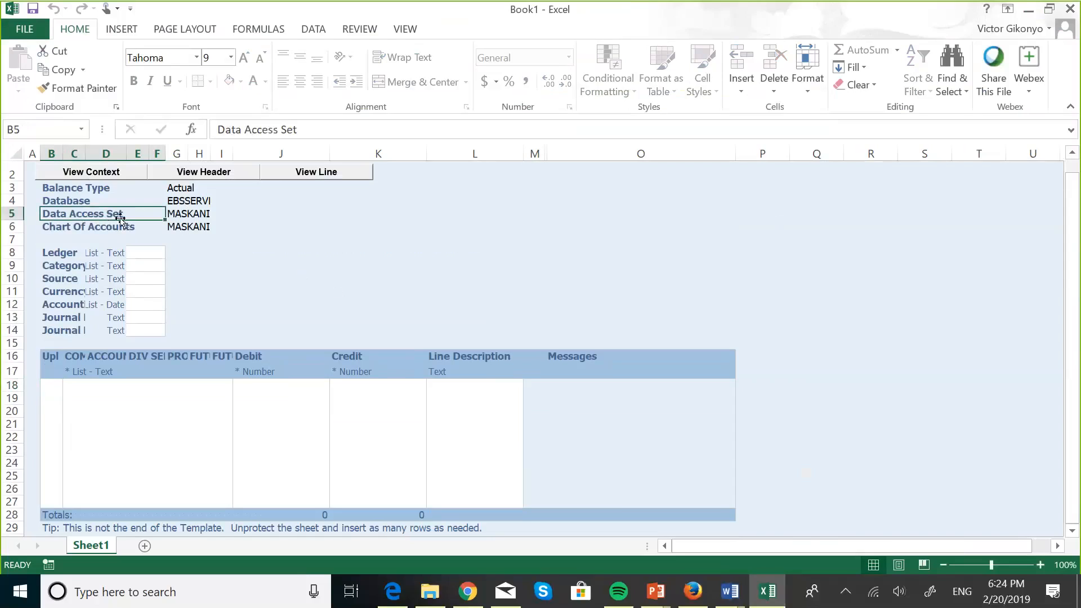
{"action": "left_click", "coordinate": [88, 195]}
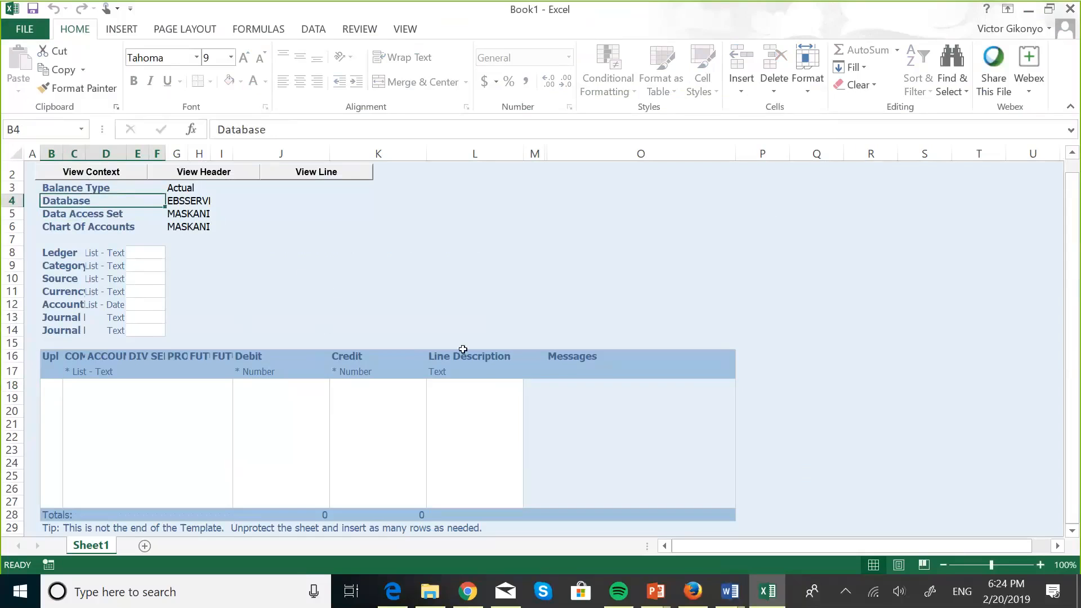
{"action": "left_click", "coordinate": [433, 280]}
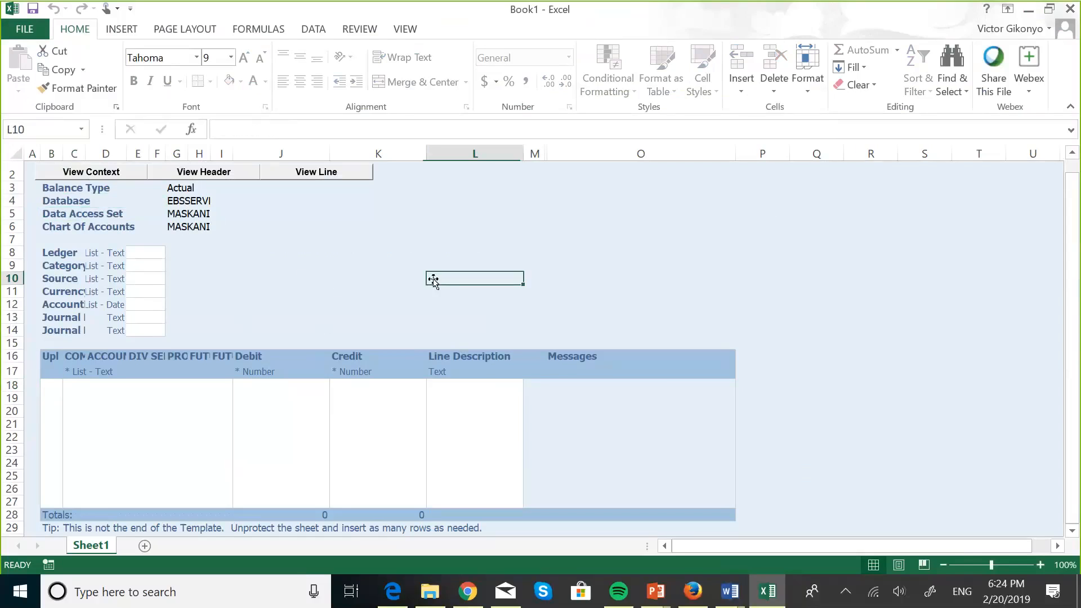
{"action": "left_click", "coordinate": [57, 384]}
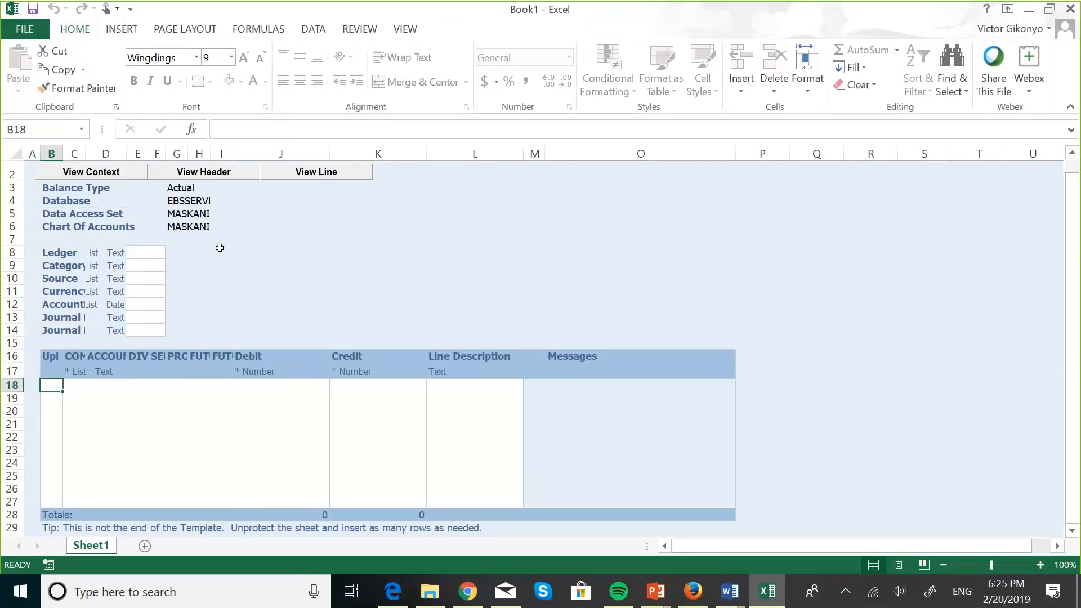
Step: Select the Ledger header cell and enter MASK as its value
{"action": "left_click", "coordinate": [152, 252]}
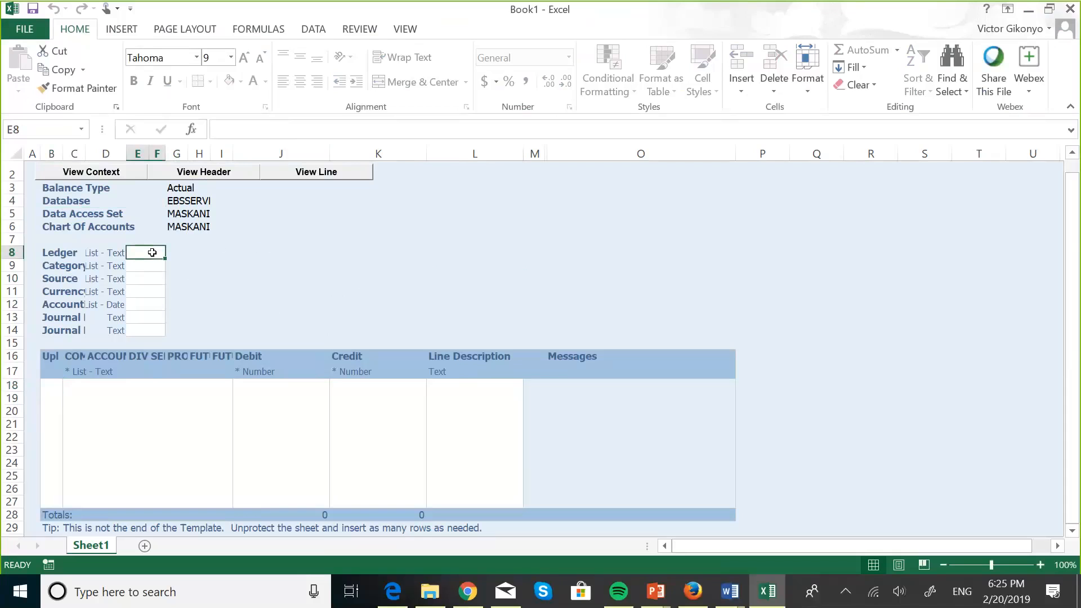
{"action": "right_click", "coordinate": [152, 252]}
{"action": "left_click", "coordinate": [134, 251]}
{"action": "left_click", "coordinate": [145, 263]}
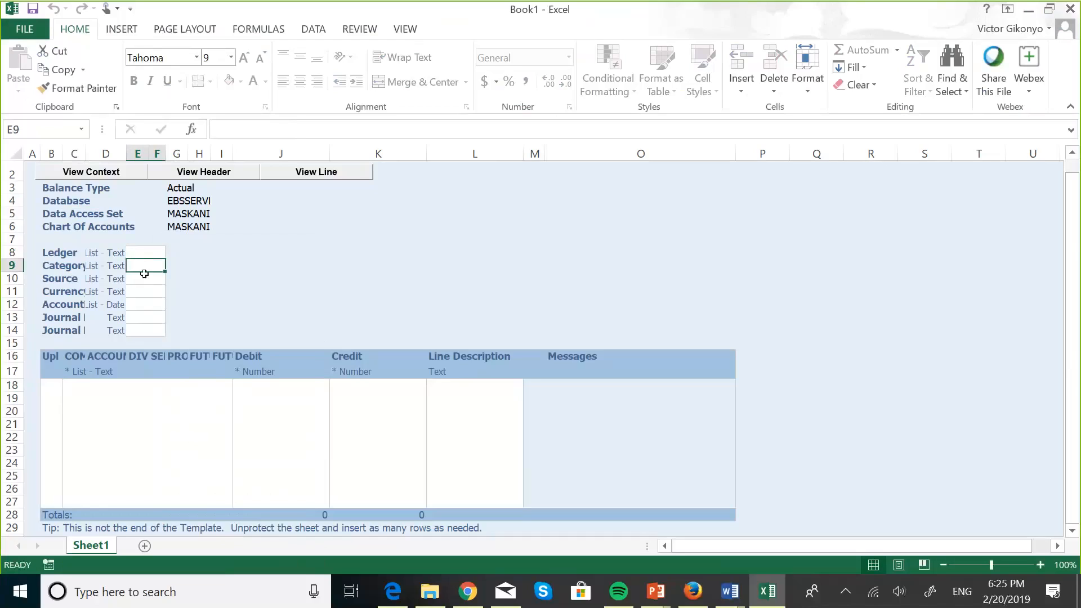
{"action": "left_click", "coordinate": [146, 278]}
{"action": "left_click", "coordinate": [147, 249]}
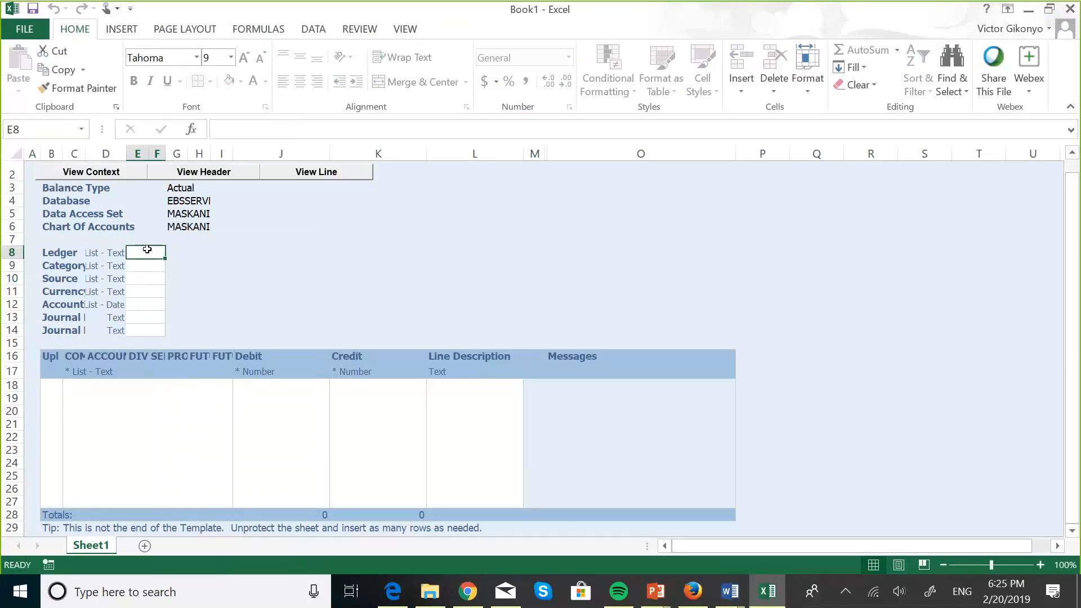
{"action": "type", "text": "MA"}
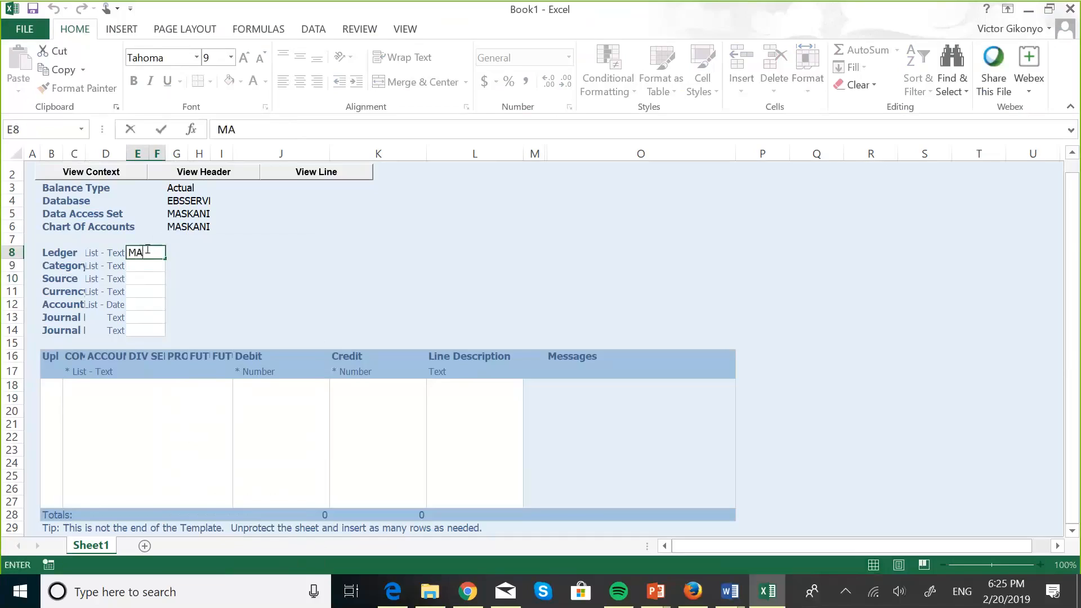
{"action": "type", "text": "SK"}
{"action": "key", "text": "Return"}
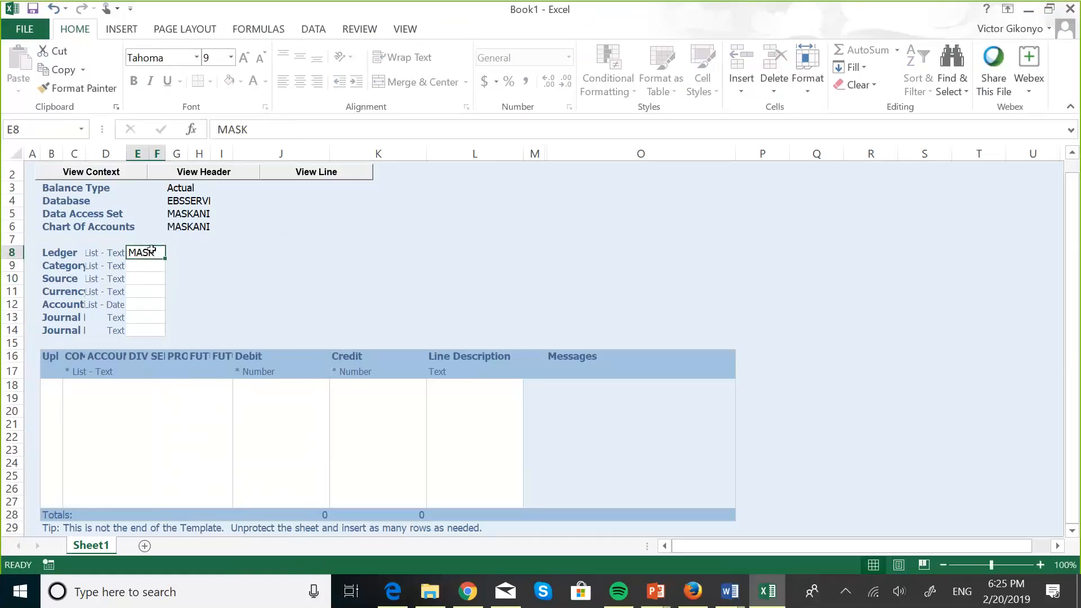
Step: Pick MASKANI GROUP US LEDGER from the ledger lookup list
{"action": "double_click", "coordinate": [157, 255]}
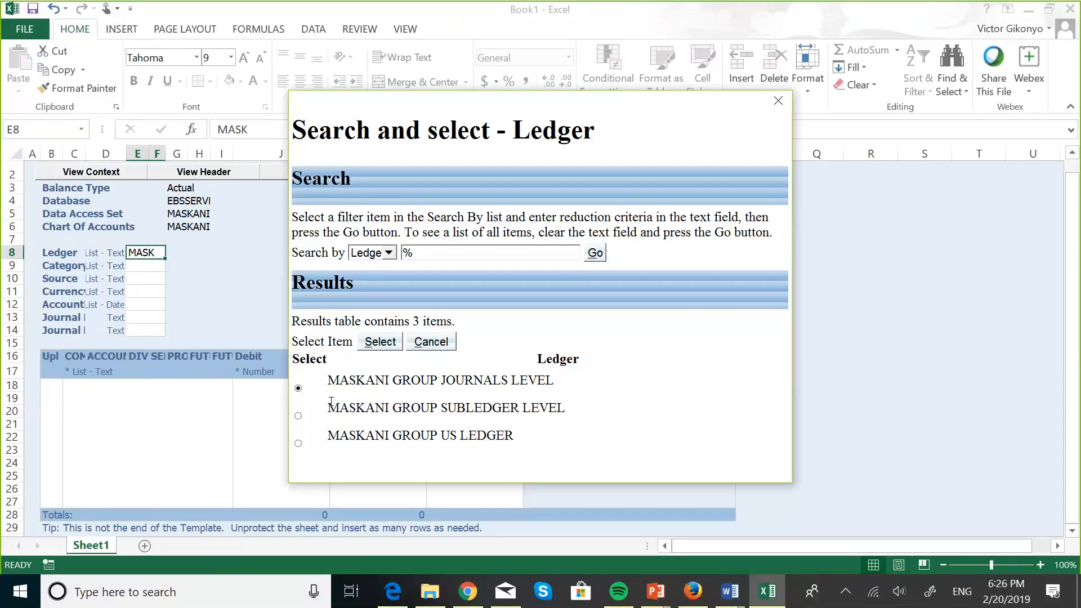
{"action": "left_click", "coordinate": [298, 444]}
{"action": "left_click", "coordinate": [379, 345]}
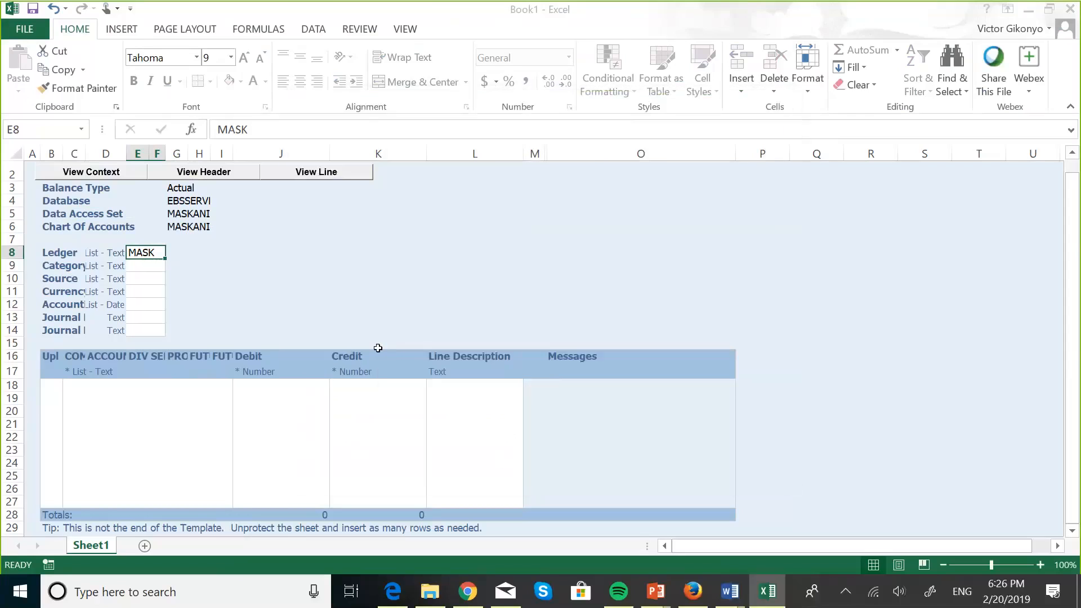
Step: Scroll the Category lookup list and select Adjustment as the journal category
{"action": "double_click", "coordinate": [150, 268]}
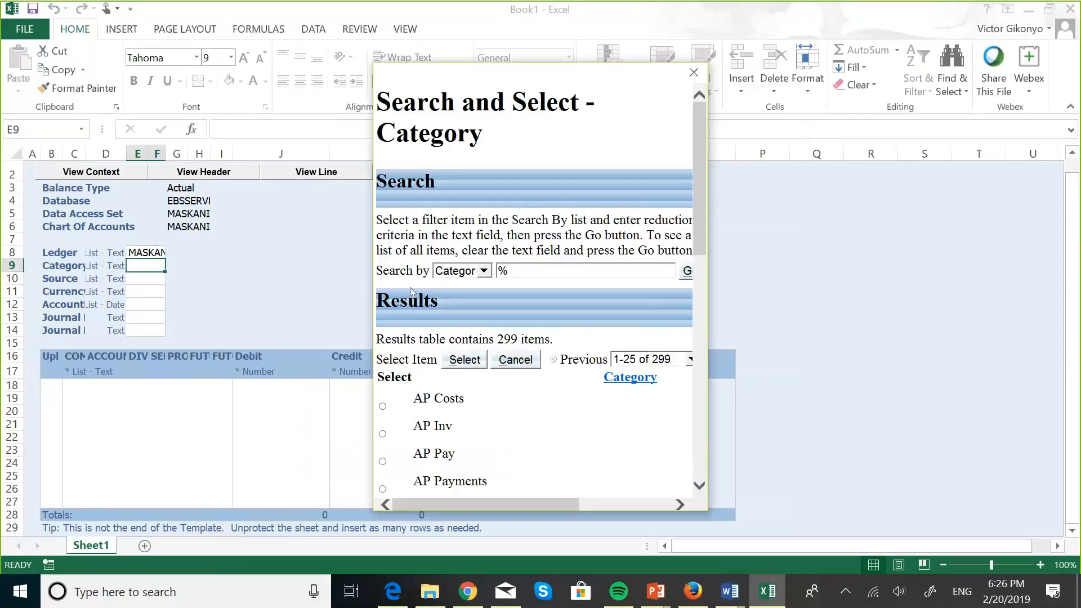
{"action": "left_click", "coordinate": [700, 486]}
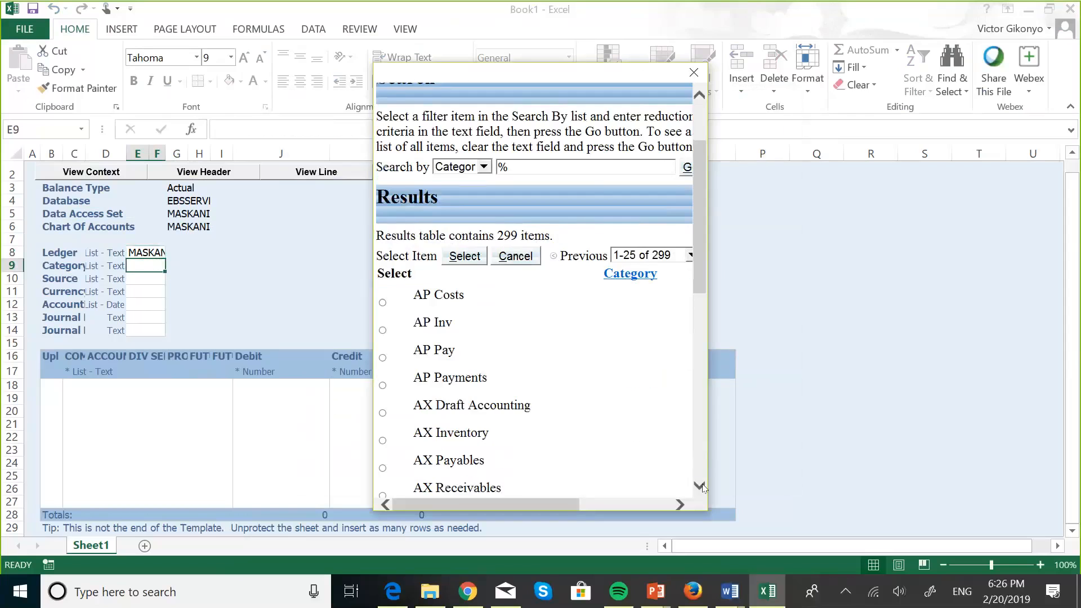
{"action": "left_click", "coordinate": [700, 485]}
{"action": "left_click", "coordinate": [700, 486]}
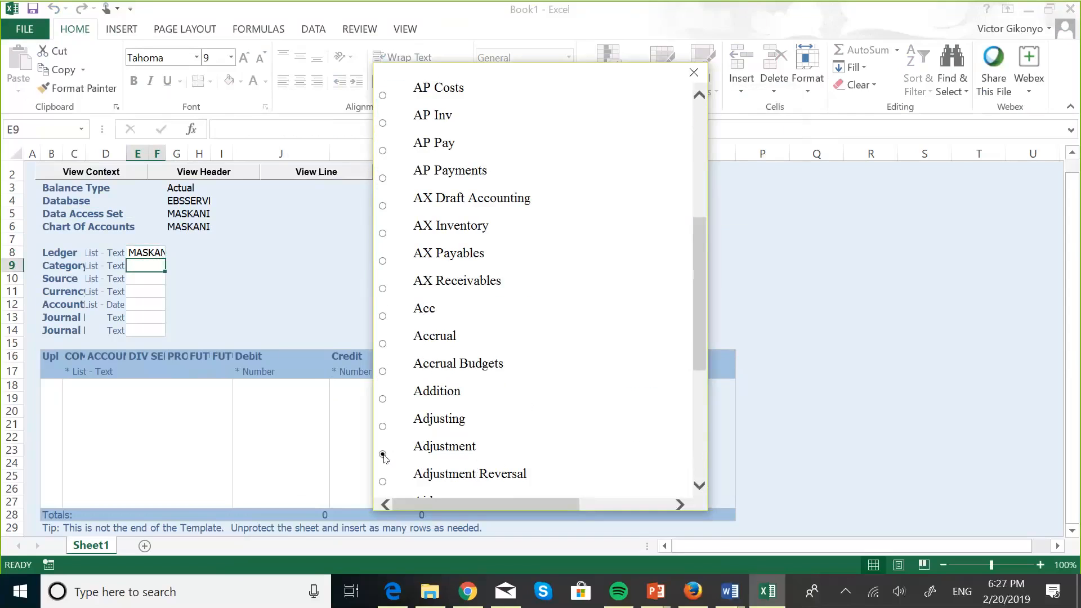
{"action": "scroll", "coordinate": [524, 339], "scroll_direction": "up", "scroll_amount": 5}
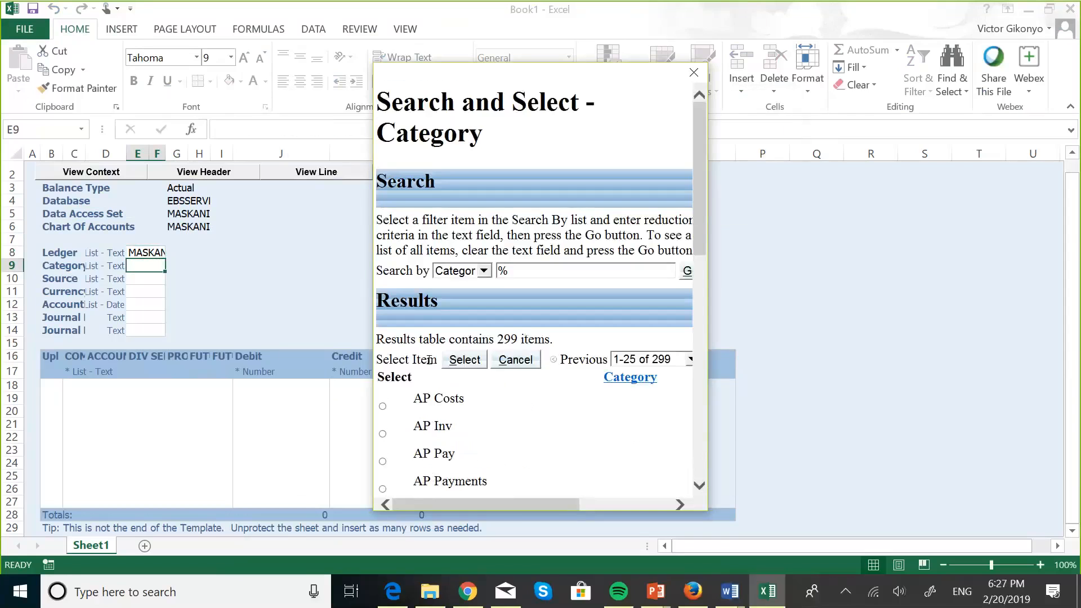
{"action": "left_click", "coordinate": [465, 359]}
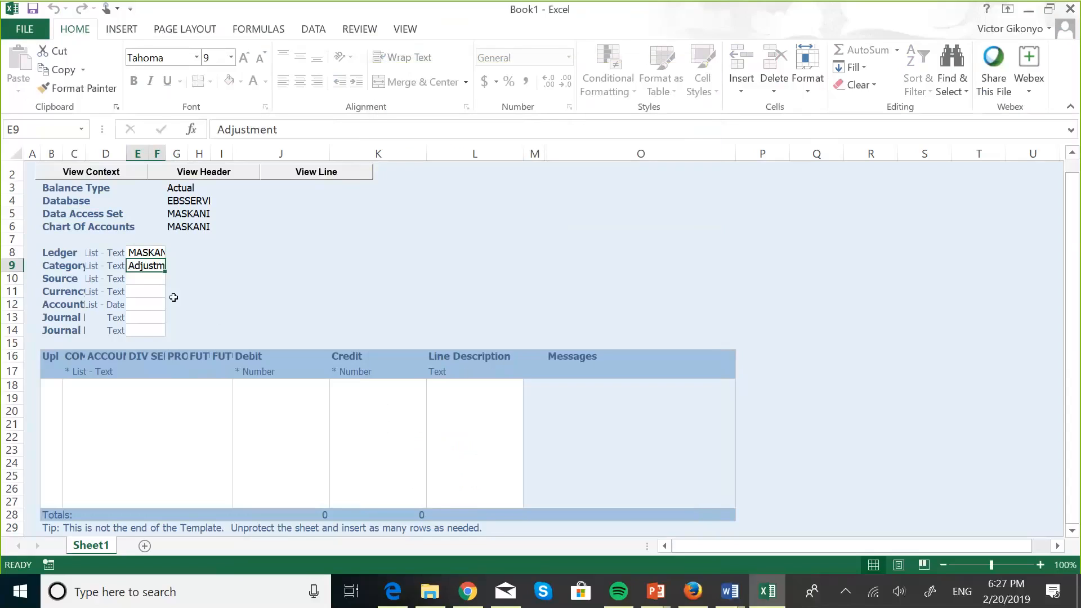
Step: Search the Source lookup for 'SPREAD' and select Spreadsheet as the journal source
{"action": "left_click", "coordinate": [147, 281]}
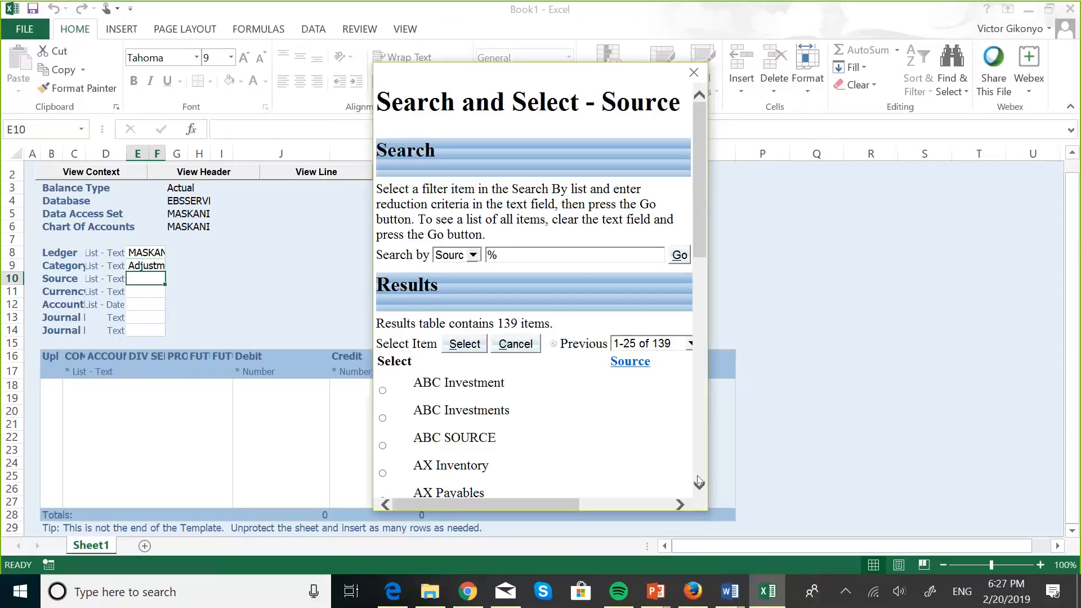
{"action": "left_click_drag", "start_coordinate": [700, 486], "coordinate": [699, 485]}
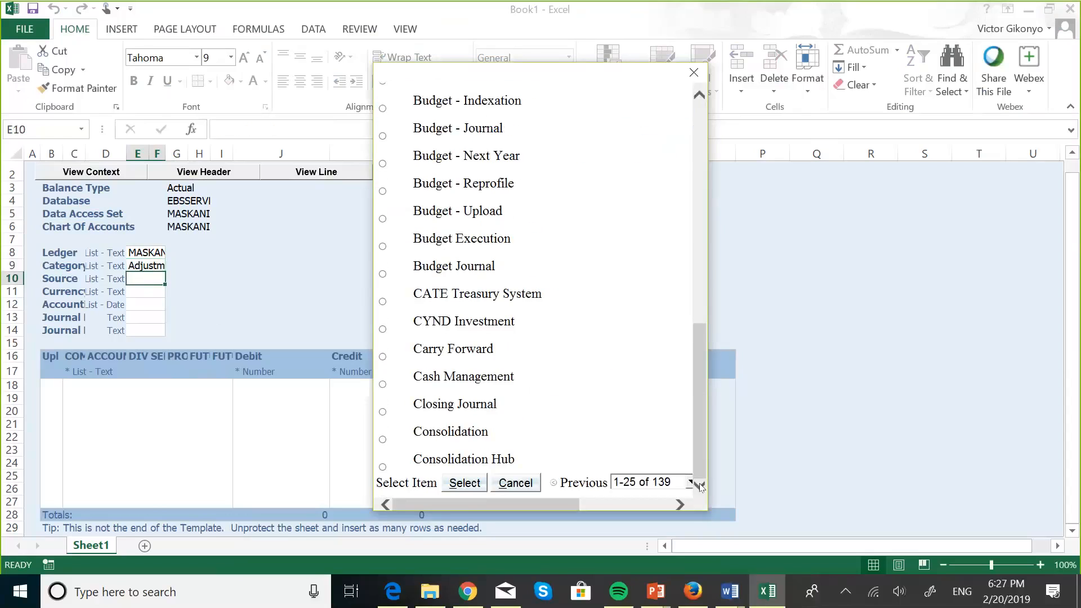
{"action": "scroll", "coordinate": [626, 342], "scroll_direction": "up", "scroll_amount": 3}
{"action": "scroll", "coordinate": [627, 343], "scroll_direction": "up", "scroll_amount": 5}
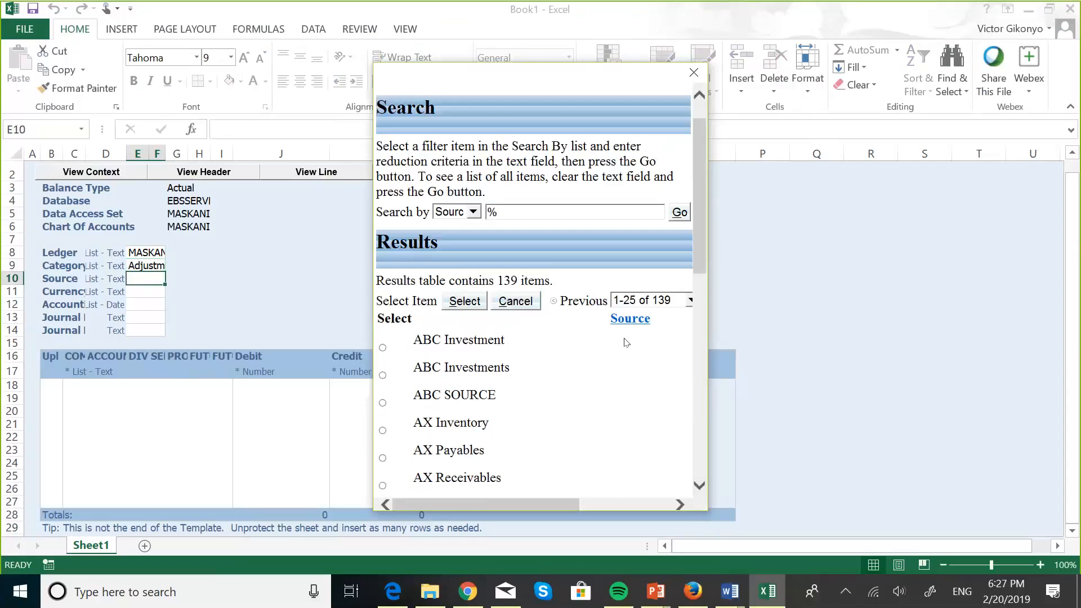
{"action": "left_click", "coordinate": [487, 212]}
{"action": "type", "text": "SPRED"}
{"action": "key", "text": "BackSpace"}
{"action": "type", "text": "AD"}
{"action": "left_click", "coordinate": [680, 212]}
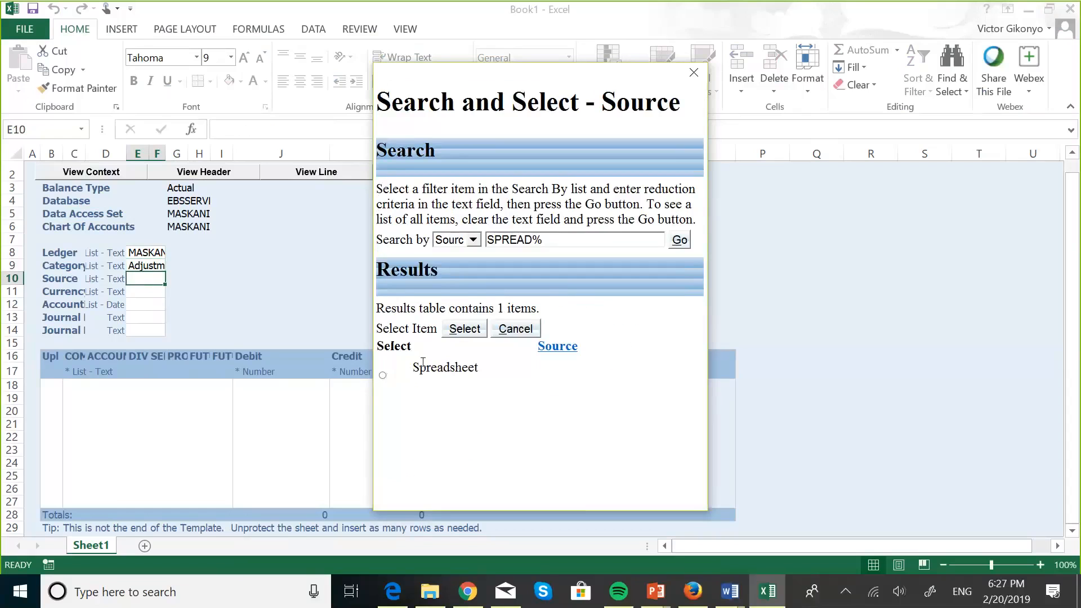
{"action": "left_click", "coordinate": [464, 329]}
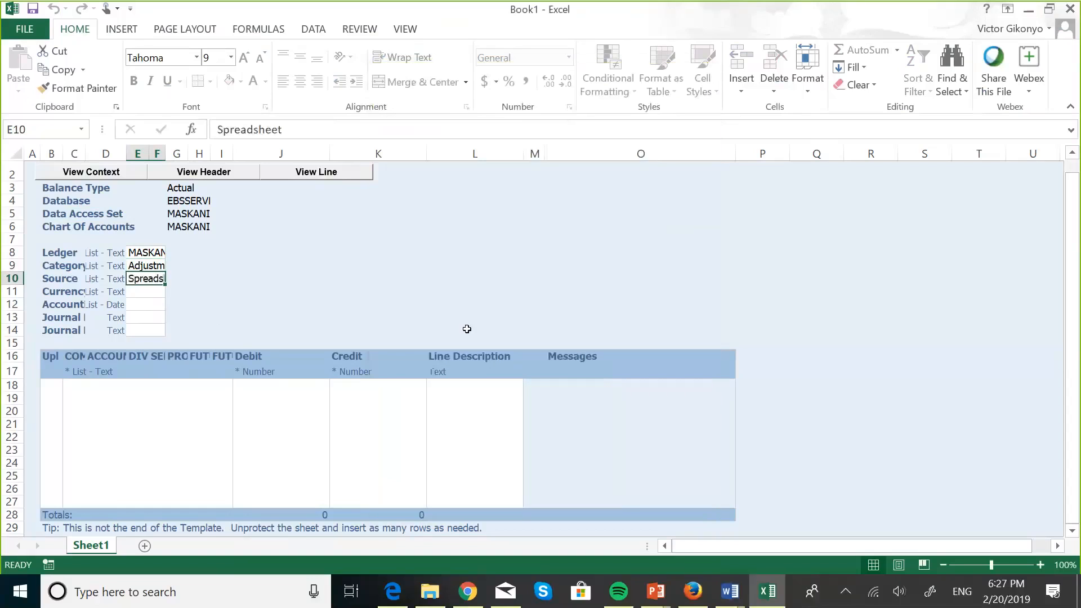
Step: Set the journal Currency to USD from the currency lookup
{"action": "double_click", "coordinate": [147, 293]}
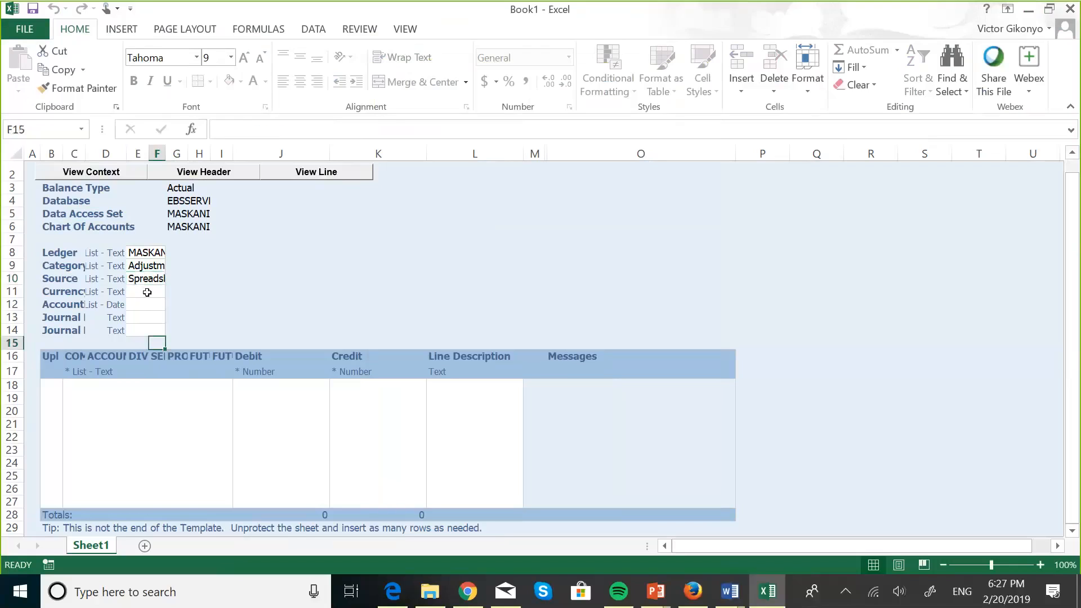
{"action": "double_click", "coordinate": [147, 292]}
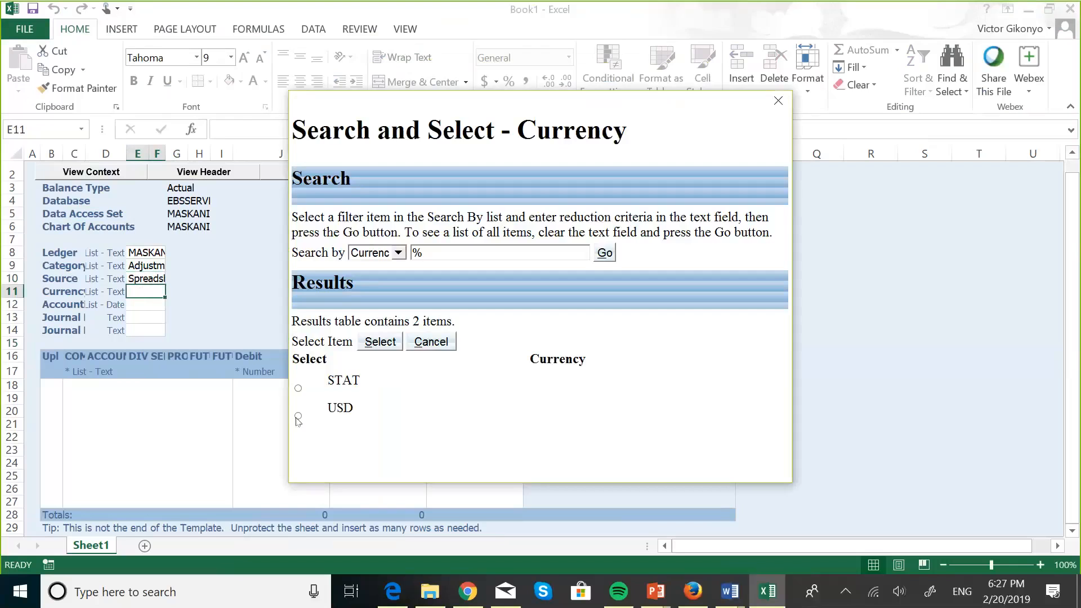
{"action": "left_click", "coordinate": [298, 417]}
{"action": "left_click", "coordinate": [378, 341]}
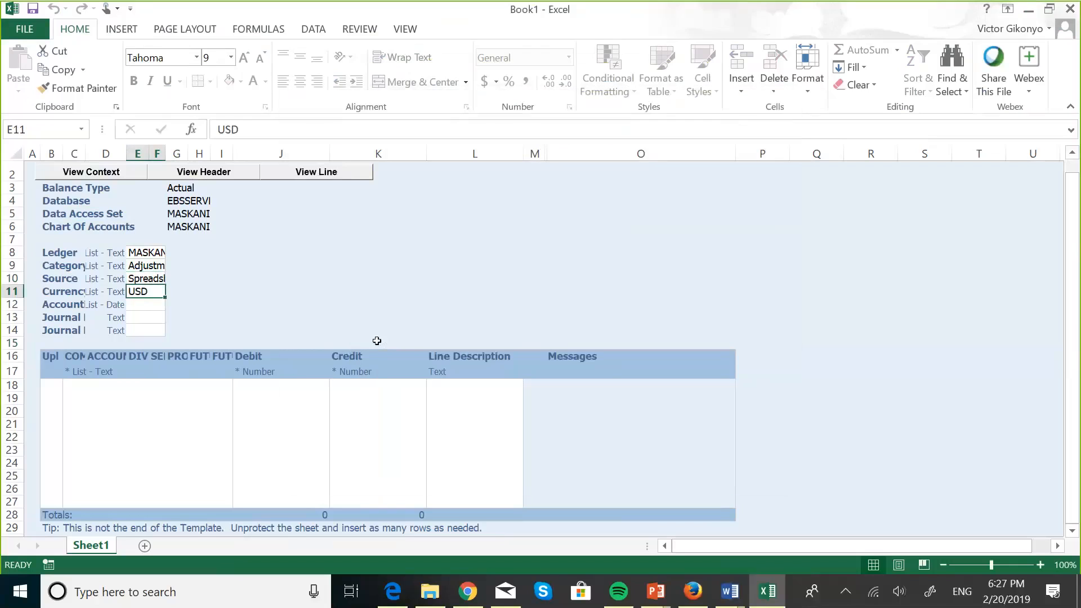
Step: Set the Accounting Date to 20 February 2019 from the calendar
{"action": "double_click", "coordinate": [151, 307]}
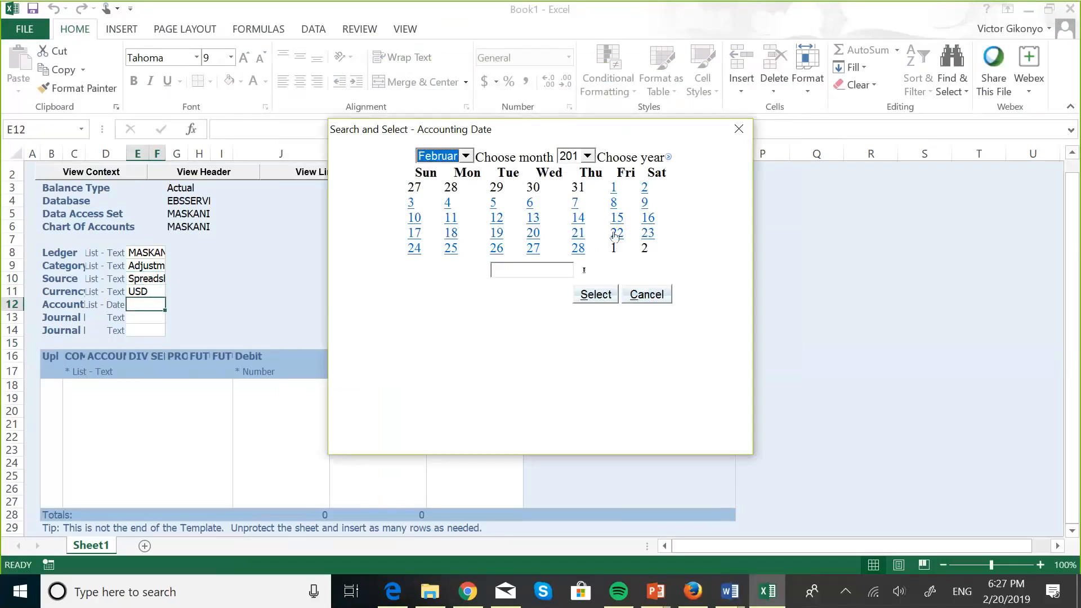
{"action": "left_click", "coordinate": [533, 233]}
{"action": "left_click", "coordinate": [597, 295]}
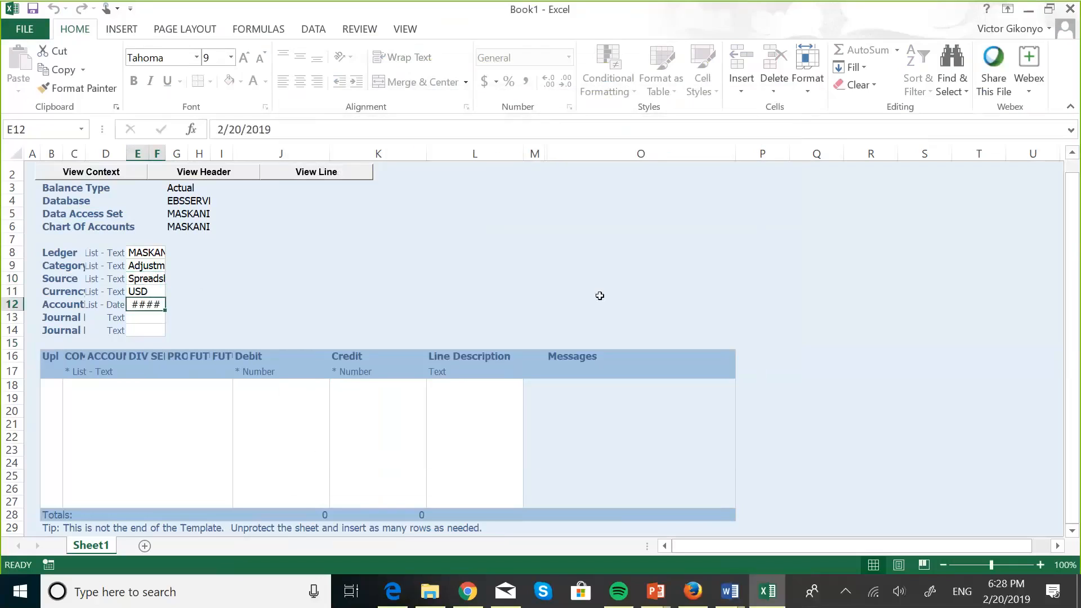
{"action": "left_click", "coordinate": [140, 317]}
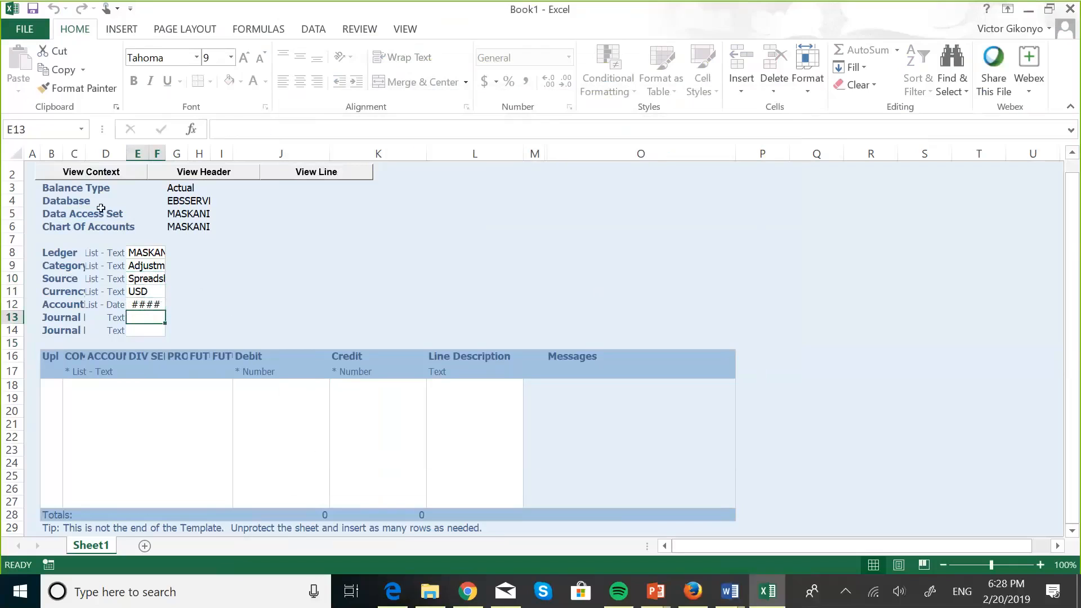
{"action": "left_click", "coordinate": [52, 151]}
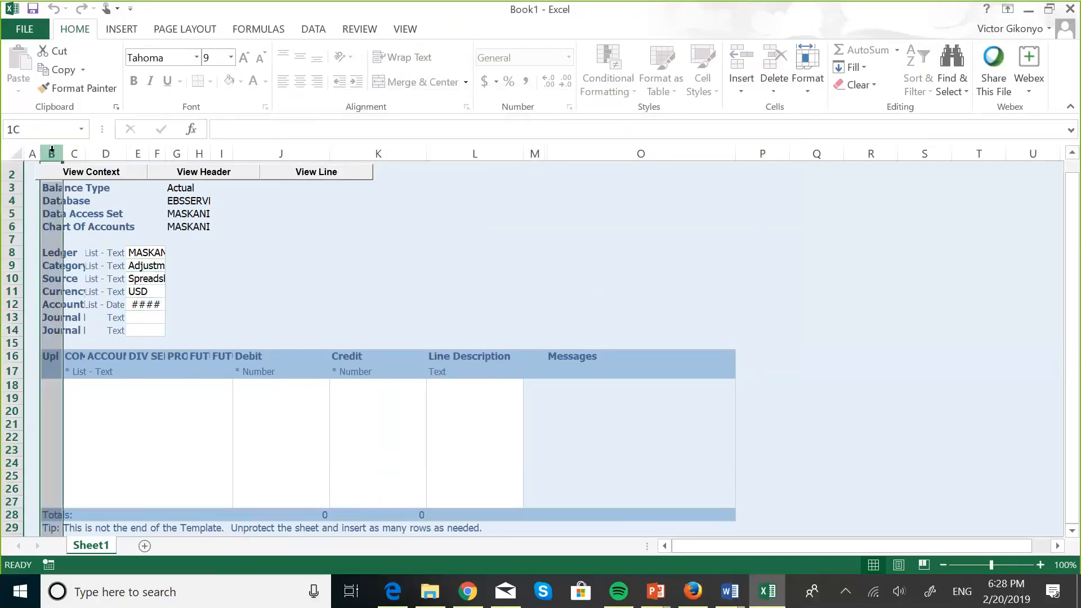
{"action": "left_click_drag", "start_coordinate": [52, 149], "coordinate": [63, 163]}
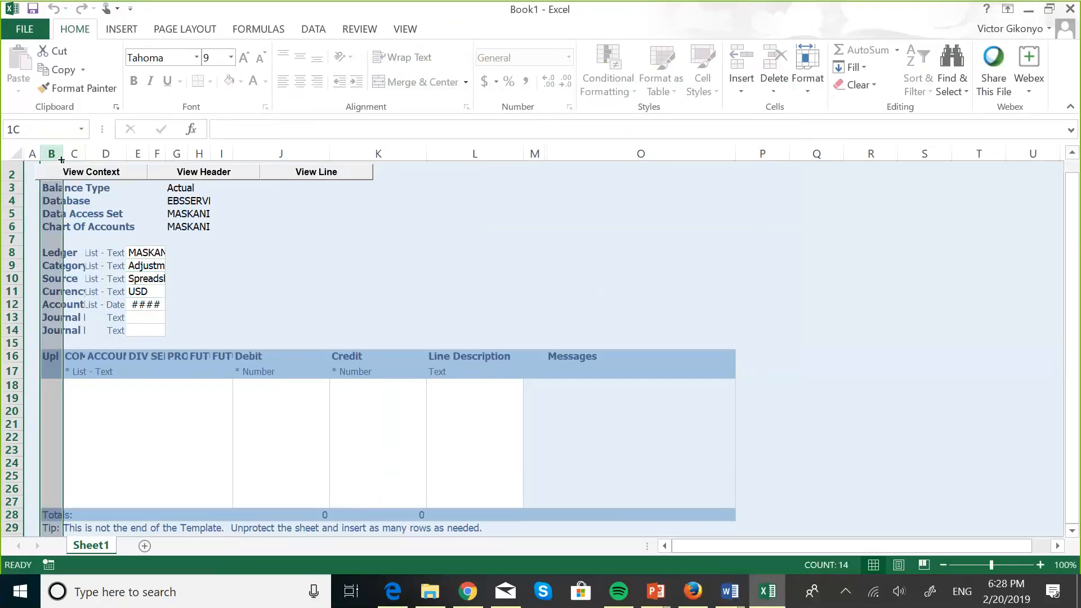
{"action": "left_click", "coordinate": [60, 153]}
{"action": "mouse_move", "coordinate": [76, 214]}
{"action": "left_mouse_down"}
{"action": "mouse_move", "coordinate": [100, 227]}
{"action": "mouse_move", "coordinate": [63, 213]}
{"action": "left_mouse_up"}
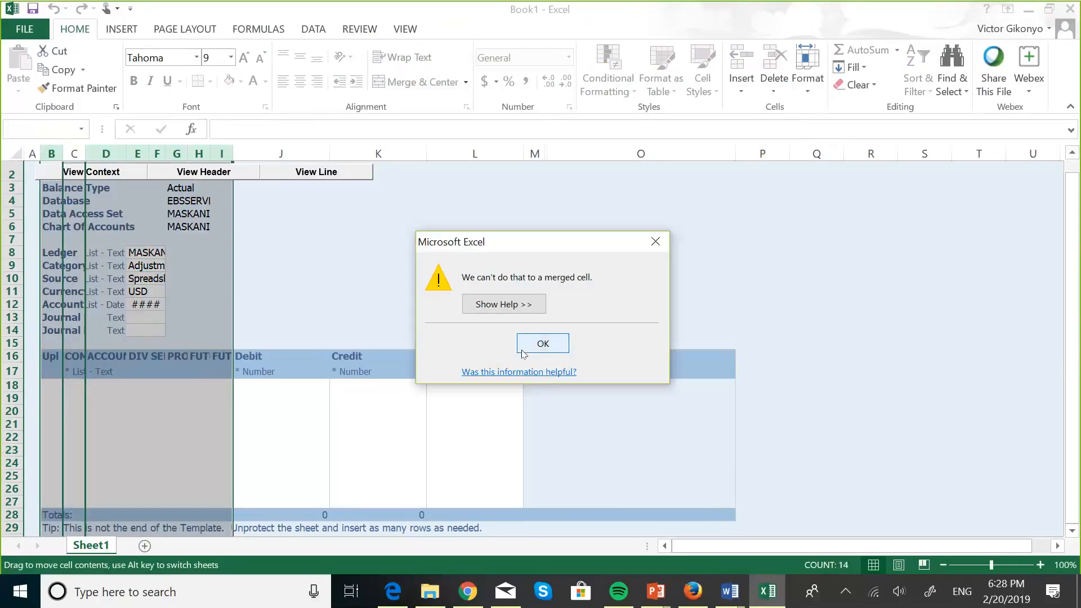
{"action": "left_click", "coordinate": [541, 343]}
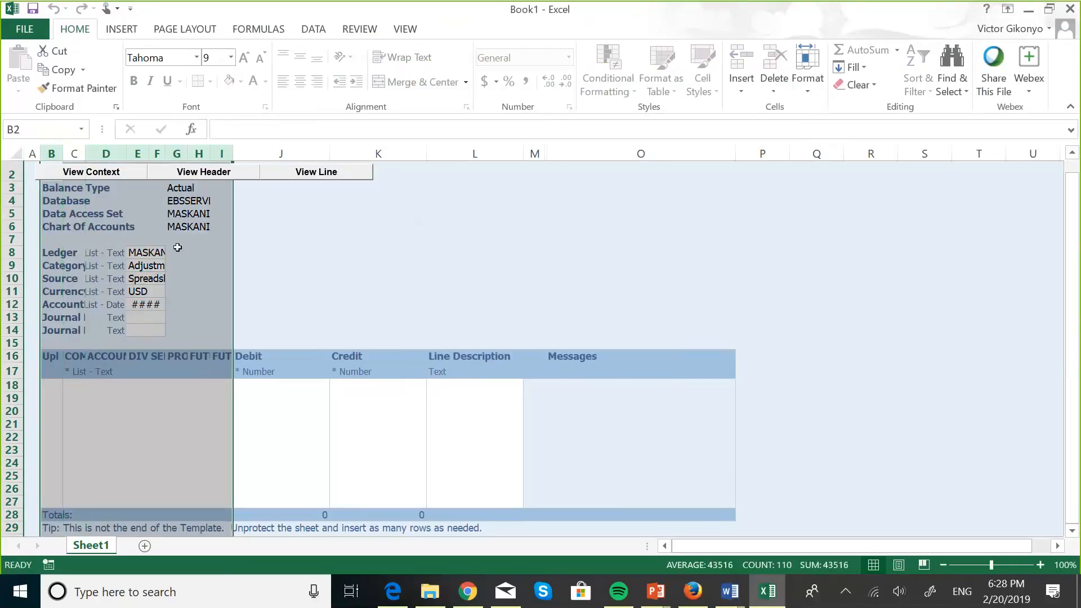
{"action": "left_click", "coordinate": [146, 313]}
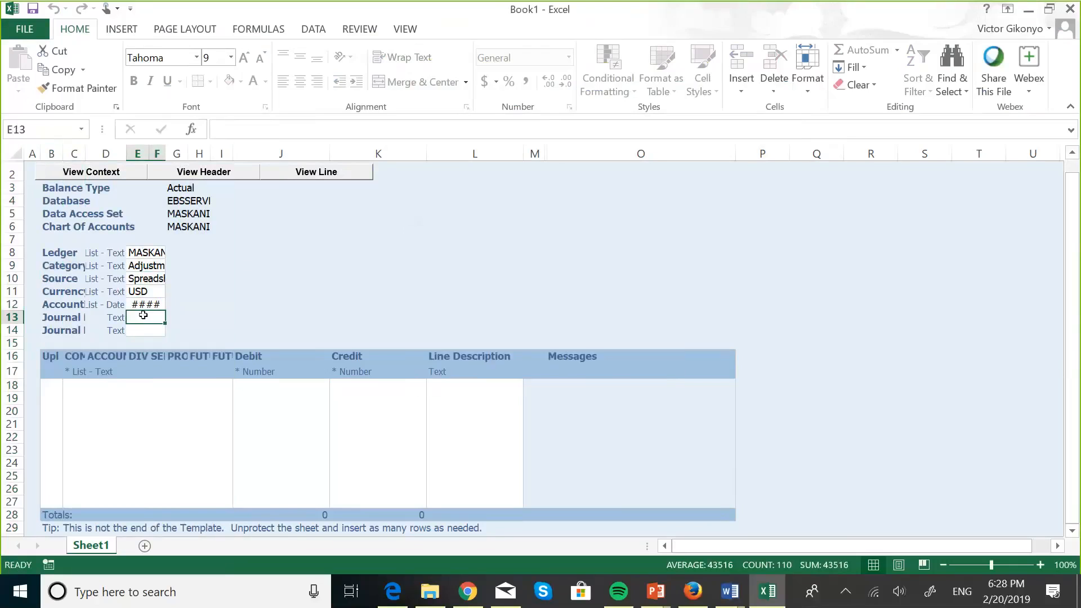
{"action": "key", "text": "Down"}
{"action": "key", "text": "Down"}
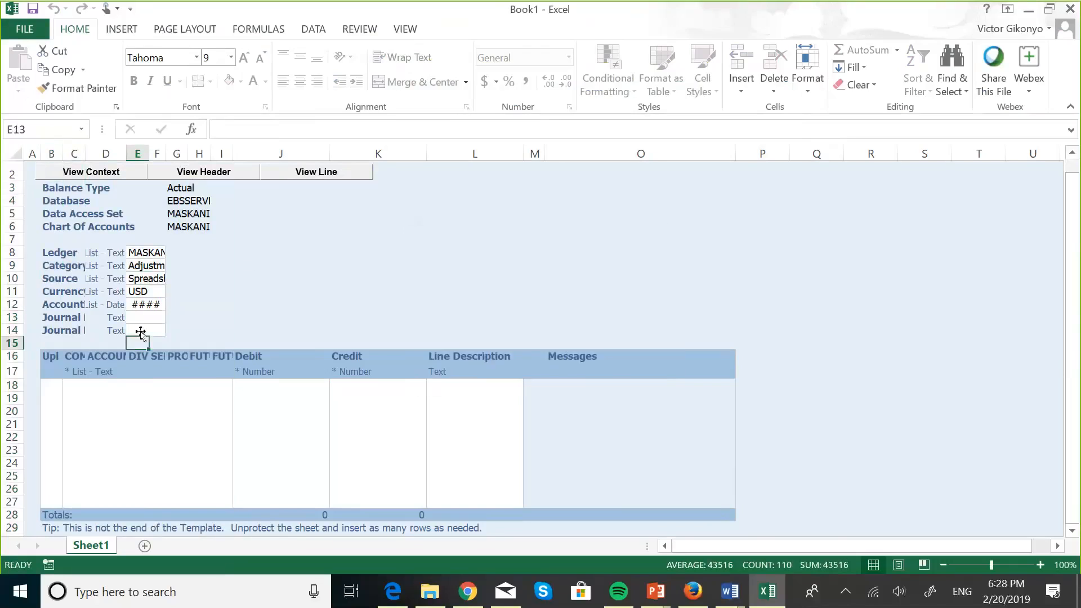
{"action": "left_click", "coordinate": [139, 317]}
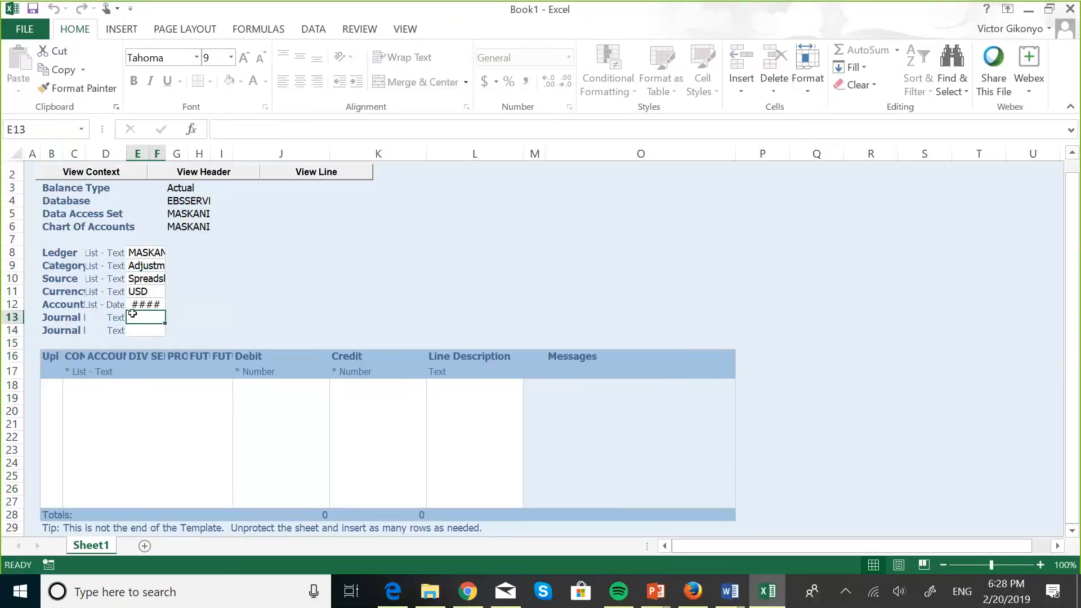
{"action": "left_click", "coordinate": [142, 329]}
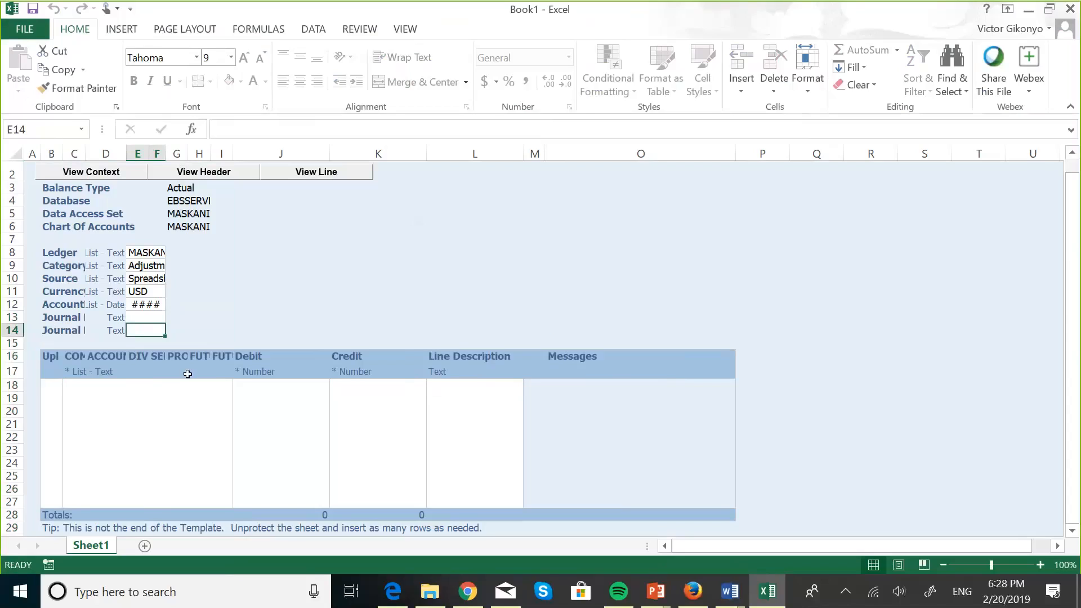
{"action": "left_click", "coordinate": [56, 383]}
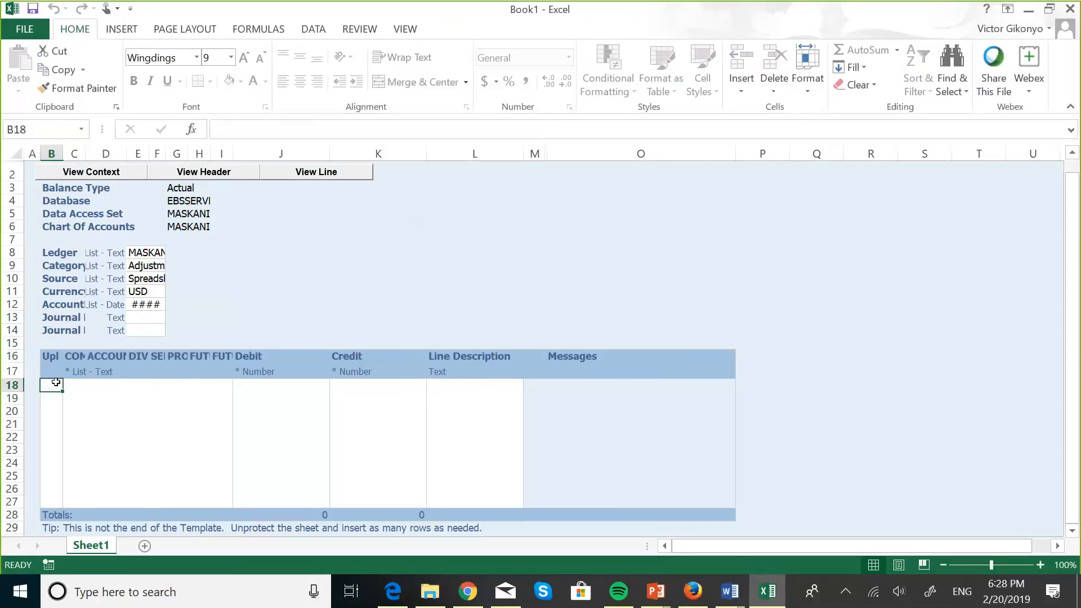
Step: Enter 1 in the upload cell to flag line 18 for upload
{"action": "type", "text": "0"}
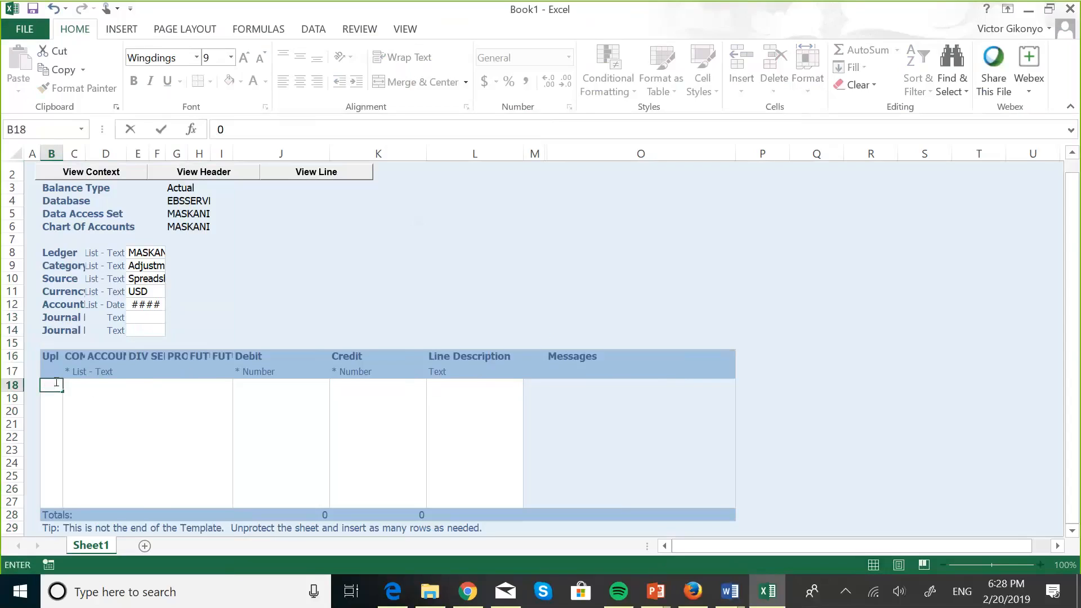
{"action": "key", "text": "BackSpace"}
{"action": "type", "text": "1"}
{"action": "key", "text": "Return"}
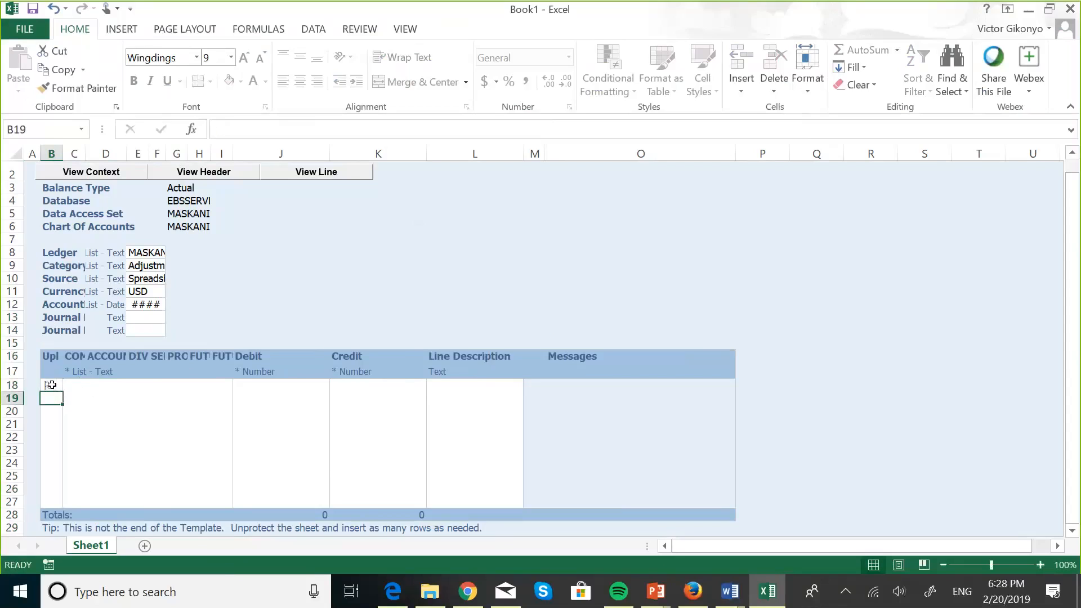
Step: Open row 18's account segment form and enter ACCOUNT 001000
{"action": "left_click", "coordinate": [52, 385]}
{"action": "double_click", "coordinate": [75, 388]}
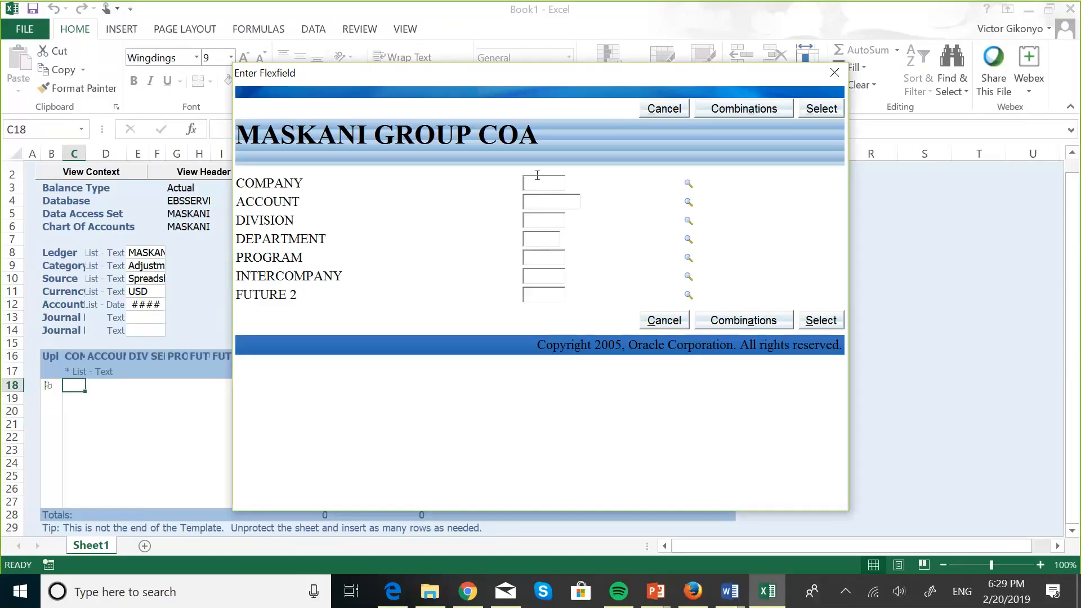
{"action": "type", "text": "001"}
{"action": "left_click", "coordinate": [544, 198]}
{"action": "type", "text": "100"}
{"action": "key", "text": "BackSpace"}
{"action": "key", "text": "BackSpace"}
{"action": "key", "text": "BackSpace"}
{"action": "type", "text": "001000"}
Step: Fill DIVISION 100, PROGRAM 000 and intercompany 000000 segments
{"action": "left_click", "coordinate": [555, 219]}
{"action": "type", "text": "100"}
{"action": "left_click", "coordinate": [534, 236]}
{"action": "type", "text": "00"}
{"action": "left_click", "coordinate": [537, 256]}
{"action": "type", "text": "000"}
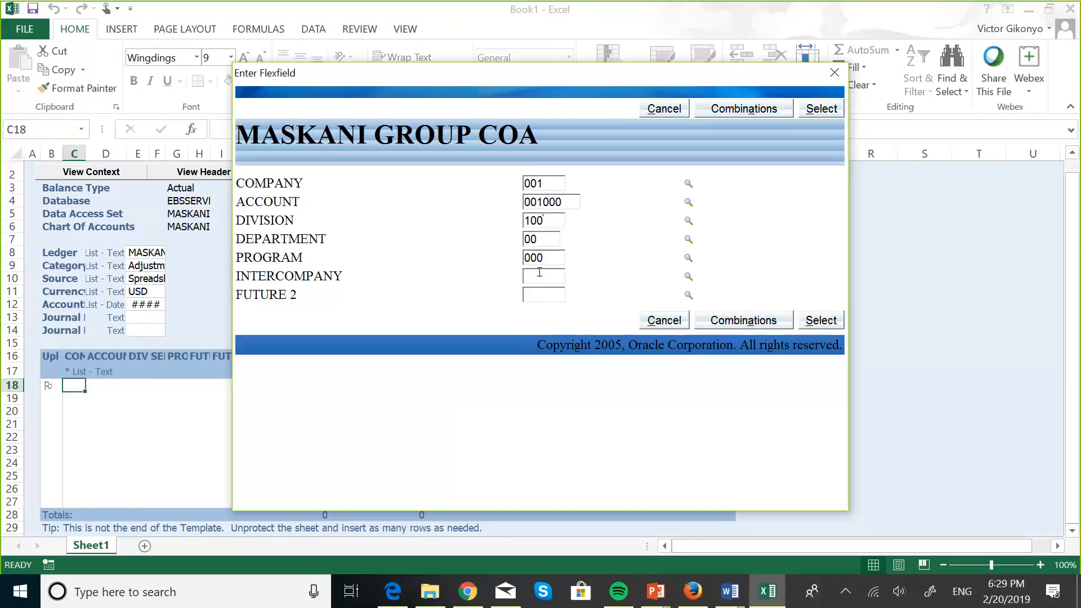
{"action": "left_click", "coordinate": [540, 272]}
{"action": "type", "text": "OO"}
{"action": "key", "text": "BackSpace"}
{"action": "key", "text": "BackSpace"}
{"action": "type", "text": "000000"}
{"action": "left_click", "coordinate": [772, 320]}
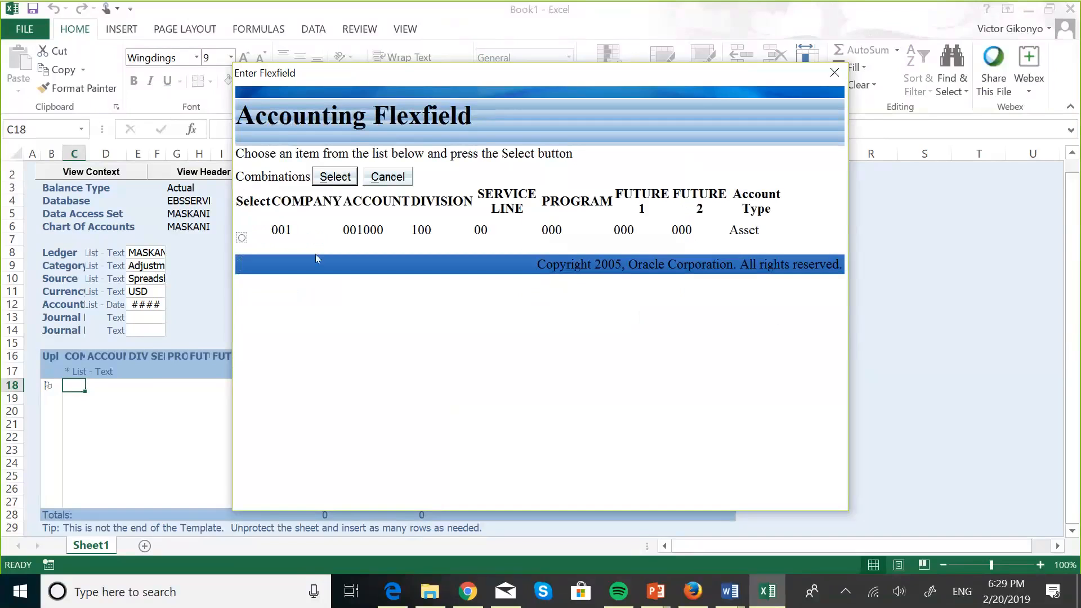
{"action": "left_click", "coordinate": [242, 239]}
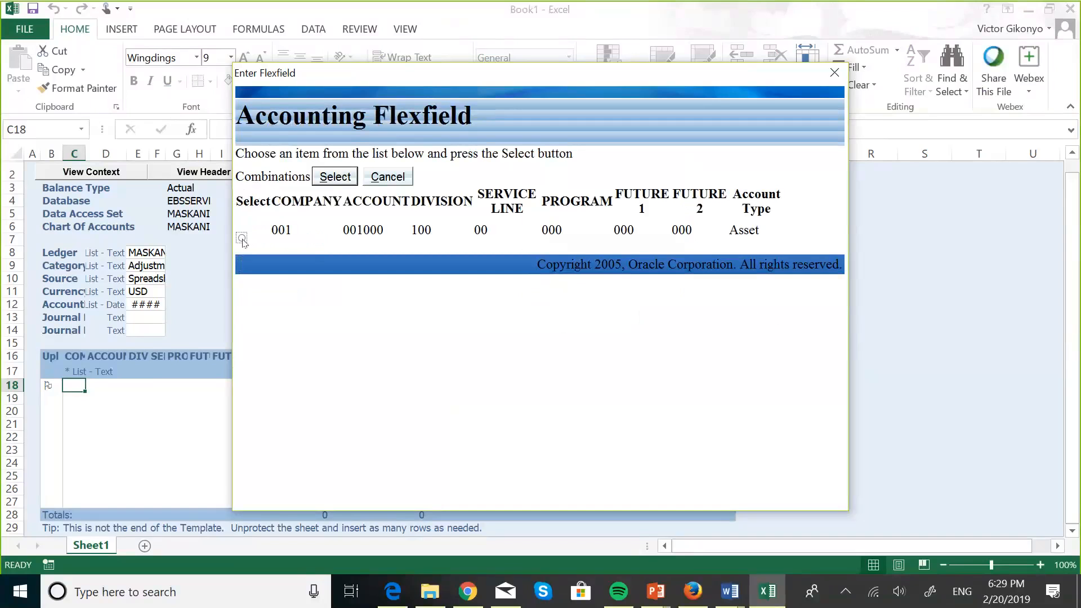
{"action": "left_click", "coordinate": [336, 179]}
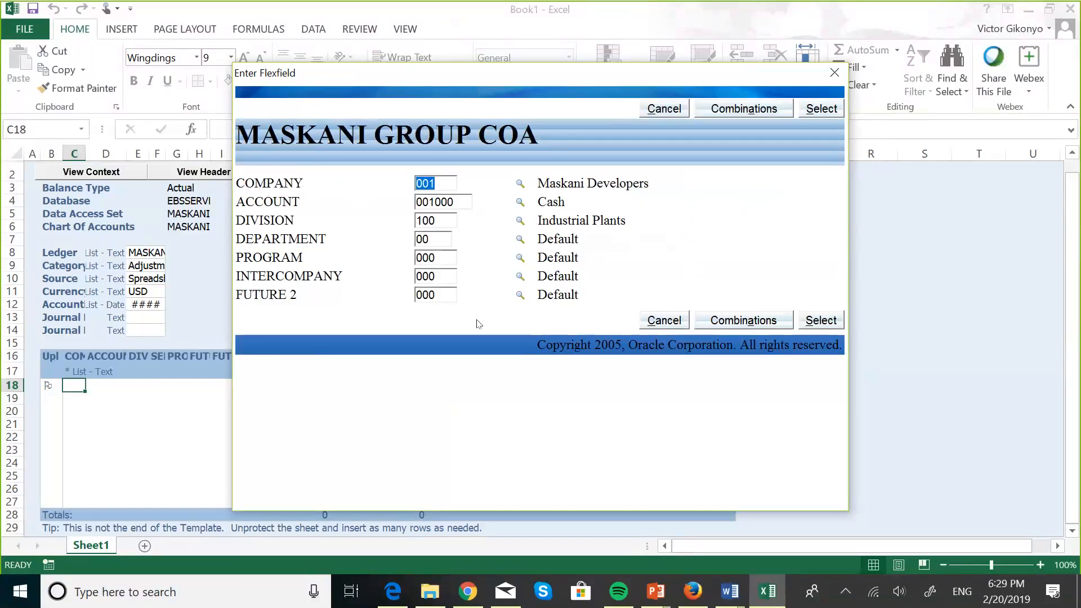
{"action": "left_click", "coordinate": [822, 327]}
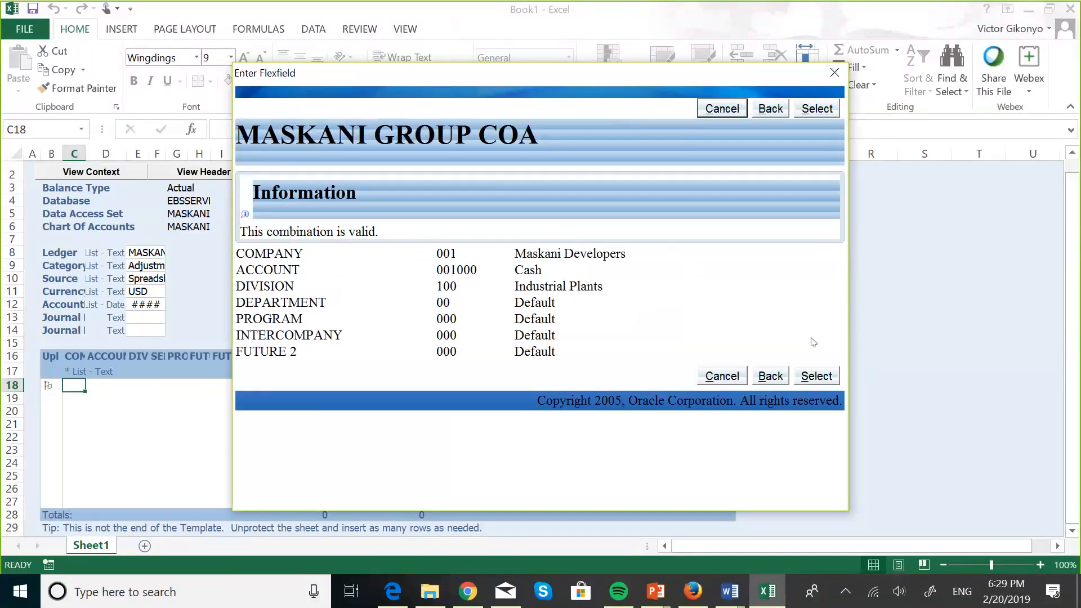
{"action": "left_click", "coordinate": [816, 377]}
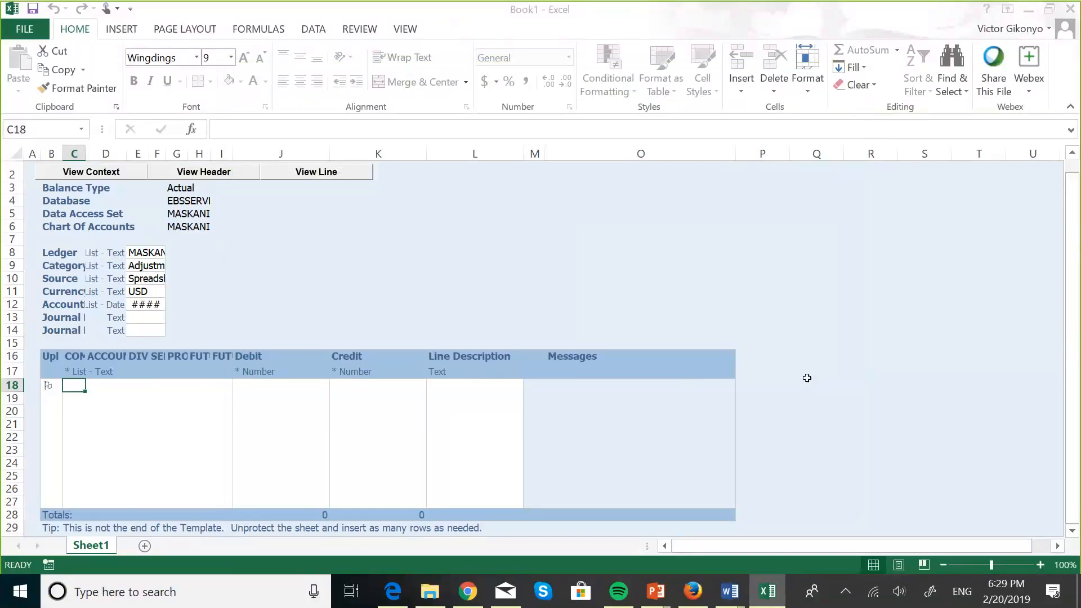
{"action": "left_click", "coordinate": [280, 387]}
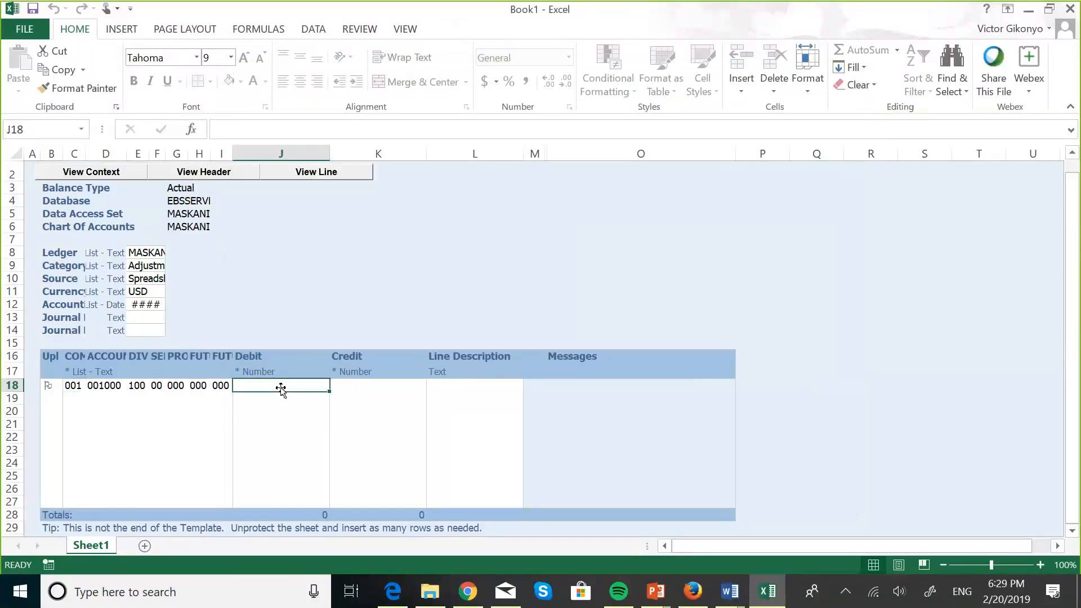
Step: Debit 100 on the Cash line in row 18
{"action": "type", "text": "100"}
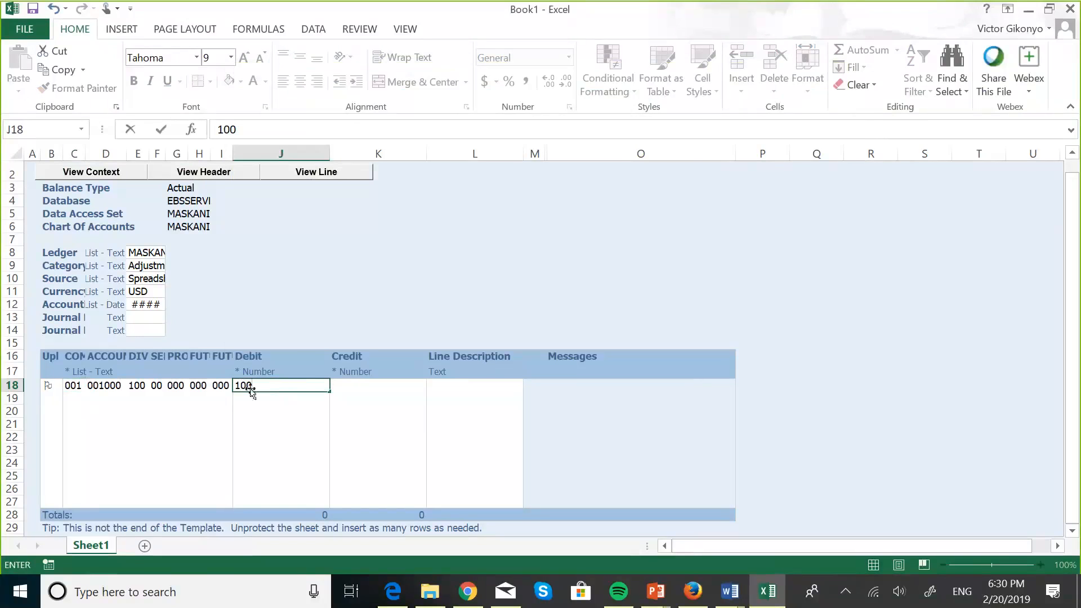
{"action": "left_click", "coordinate": [47, 394]}
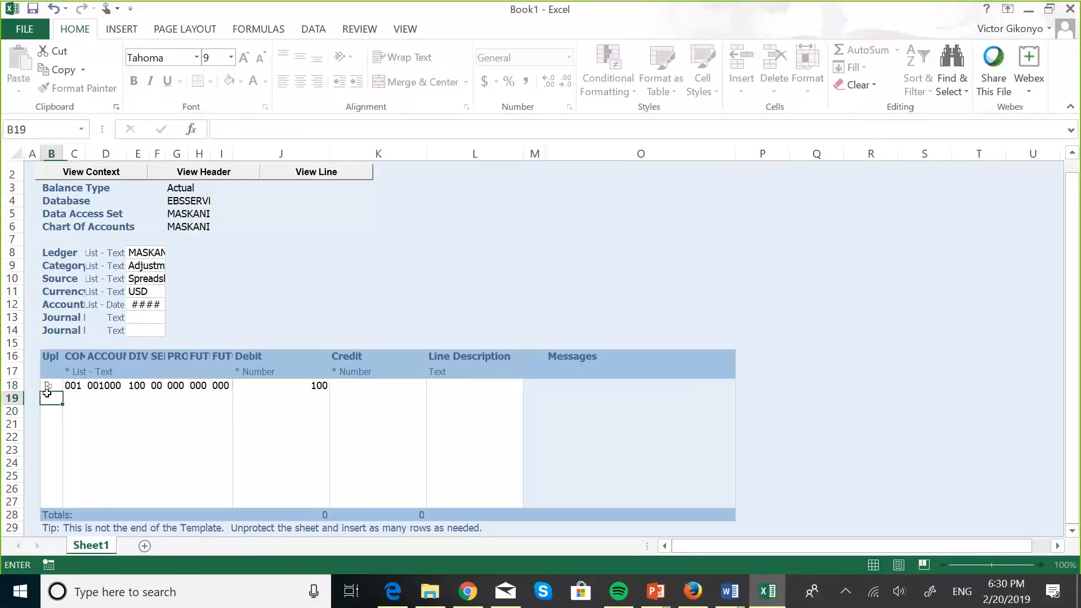
{"action": "left_click", "coordinate": [82, 399]}
{"action": "left_click", "coordinate": [53, 400]}
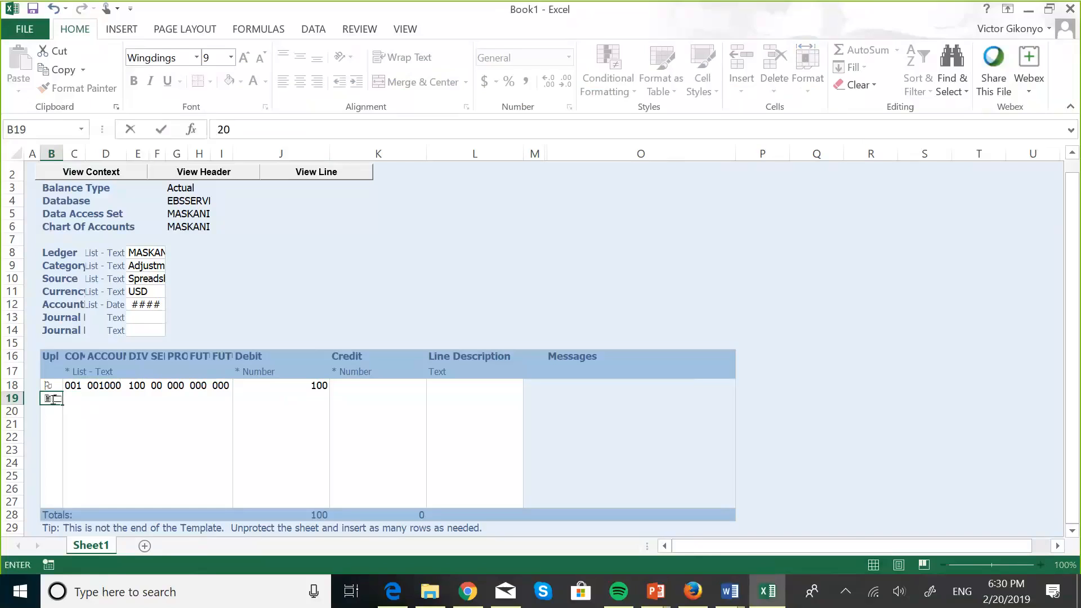
{"action": "left_click", "coordinate": [94, 401]}
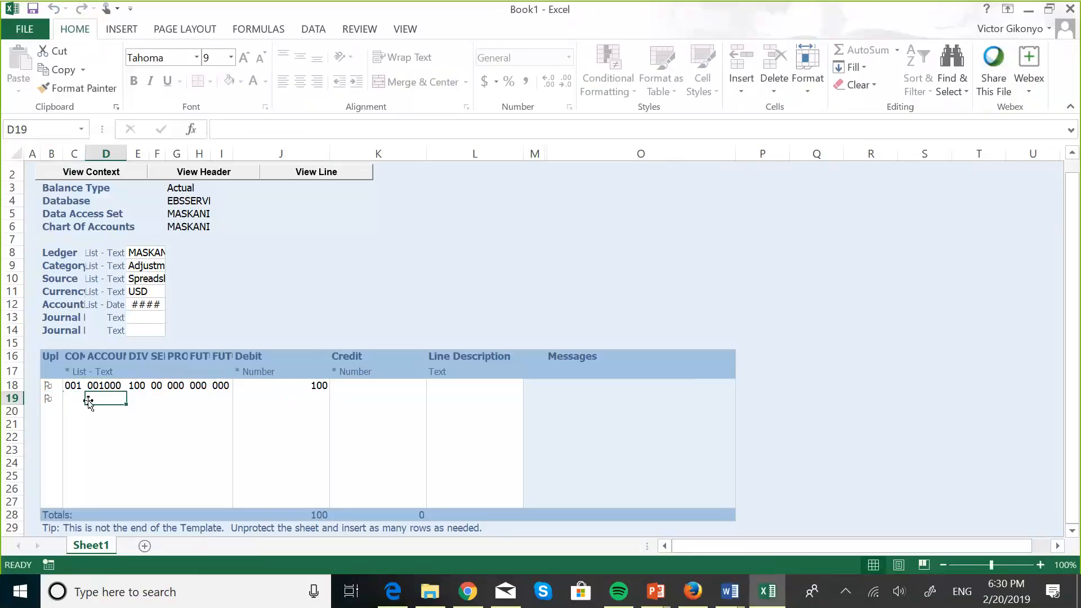
Step: In row 19's account form, page through account values and select 004001 Land Sales
{"action": "double_click", "coordinate": [78, 403]}
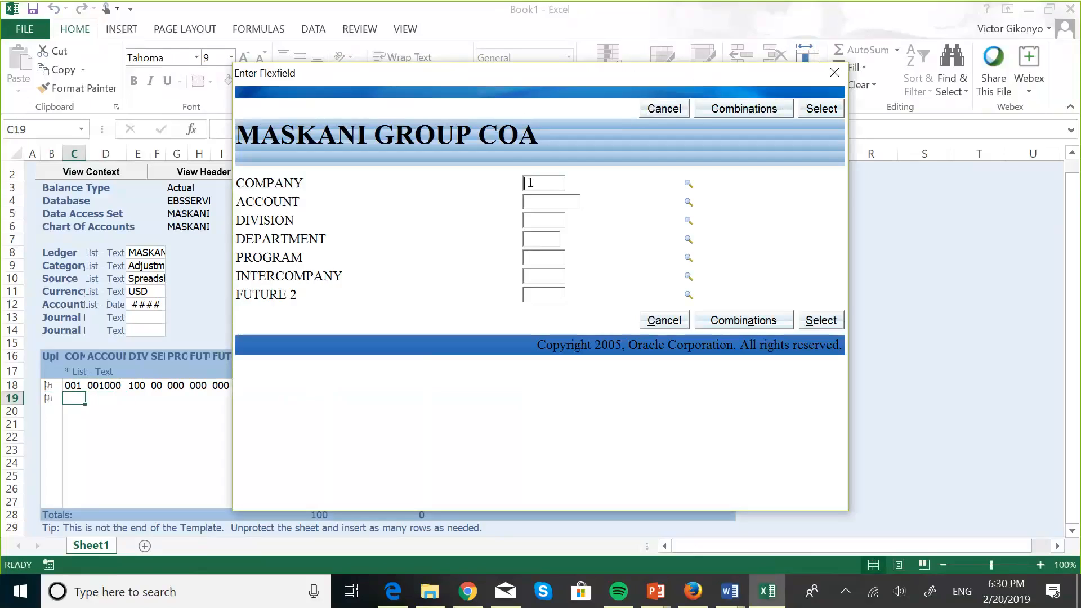
{"action": "type", "text": "001"}
{"action": "left_click", "coordinate": [688, 202]}
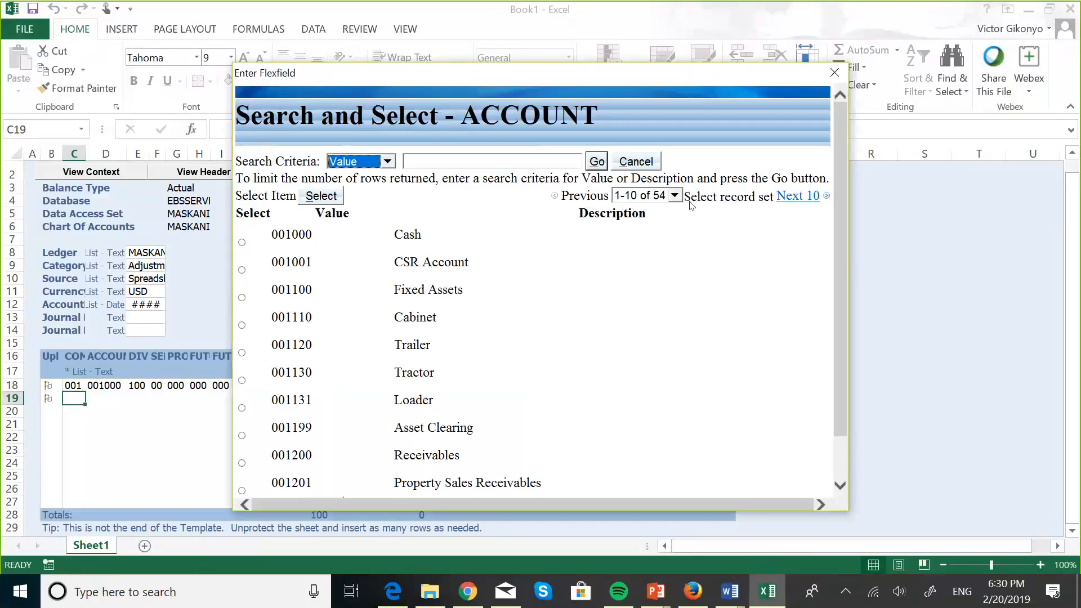
{"action": "left_click", "coordinate": [841, 485]}
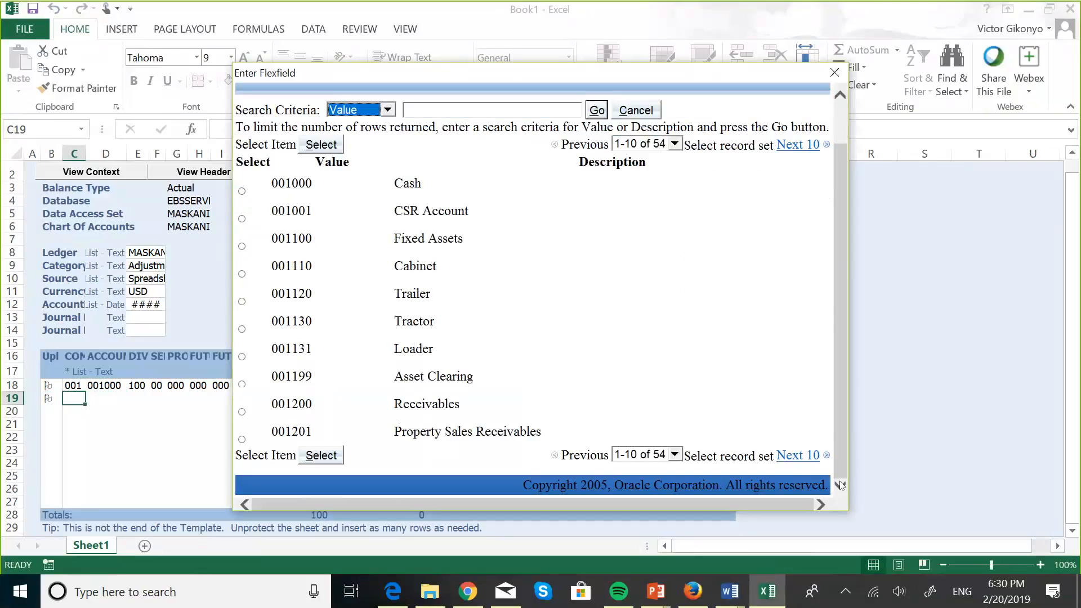
{"action": "left_click", "coordinate": [810, 454]}
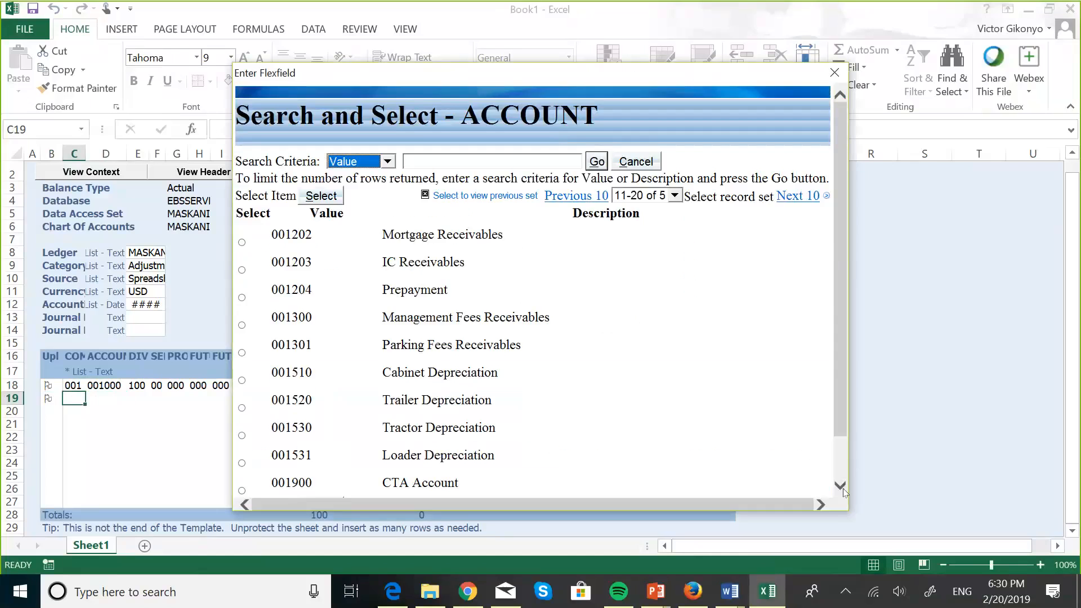
{"action": "left_click", "coordinate": [842, 485]}
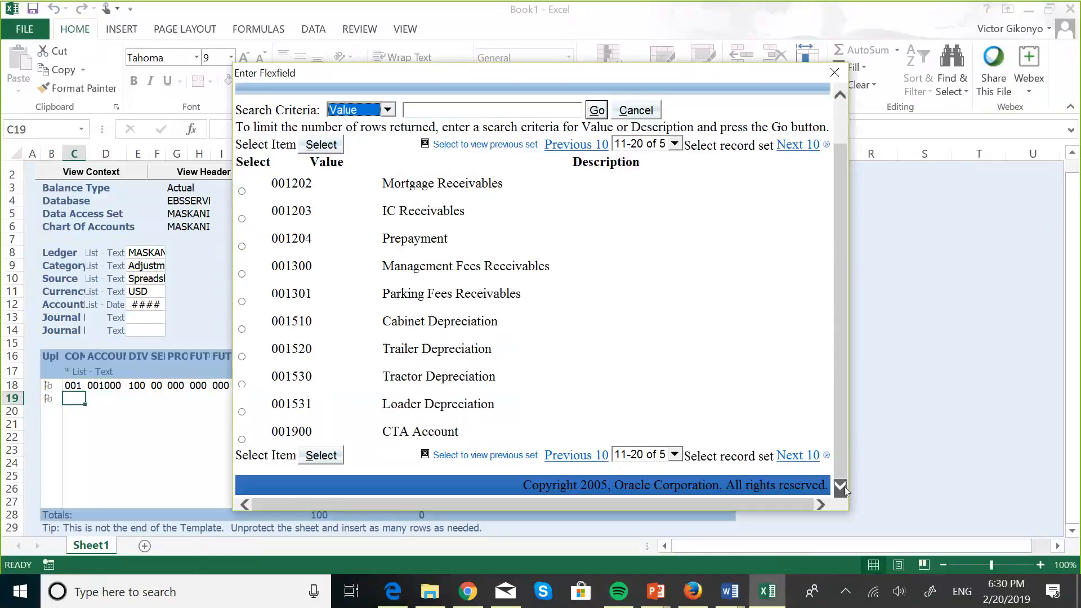
{"action": "left_click", "coordinate": [800, 455]}
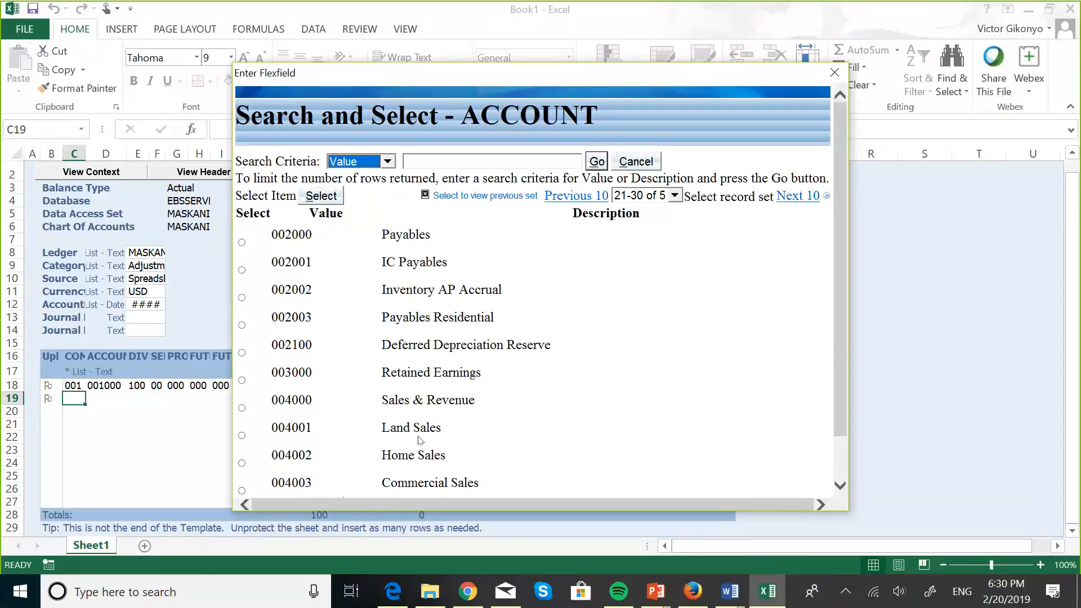
{"action": "left_click", "coordinate": [245, 435]}
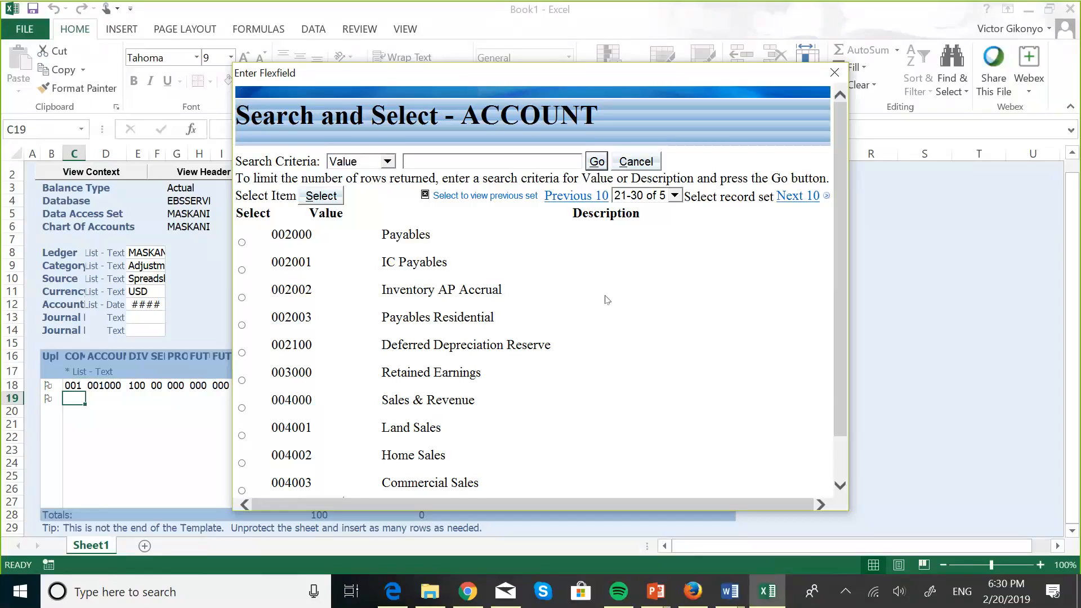
{"action": "scroll", "coordinate": [636, 299], "scroll_direction": "down", "scroll_amount": 2}
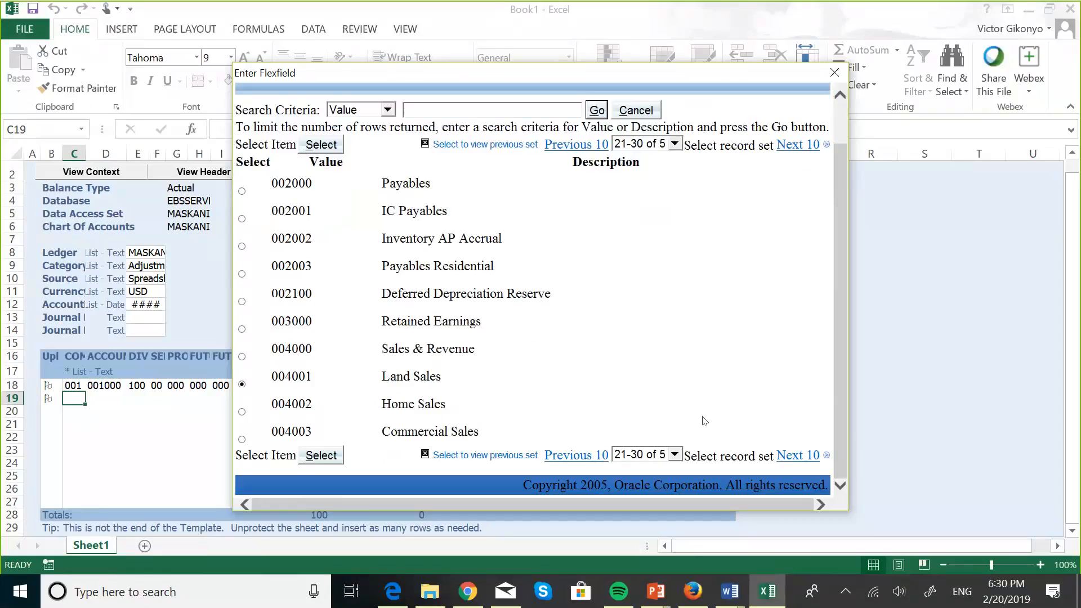
{"action": "left_click", "coordinate": [322, 458]}
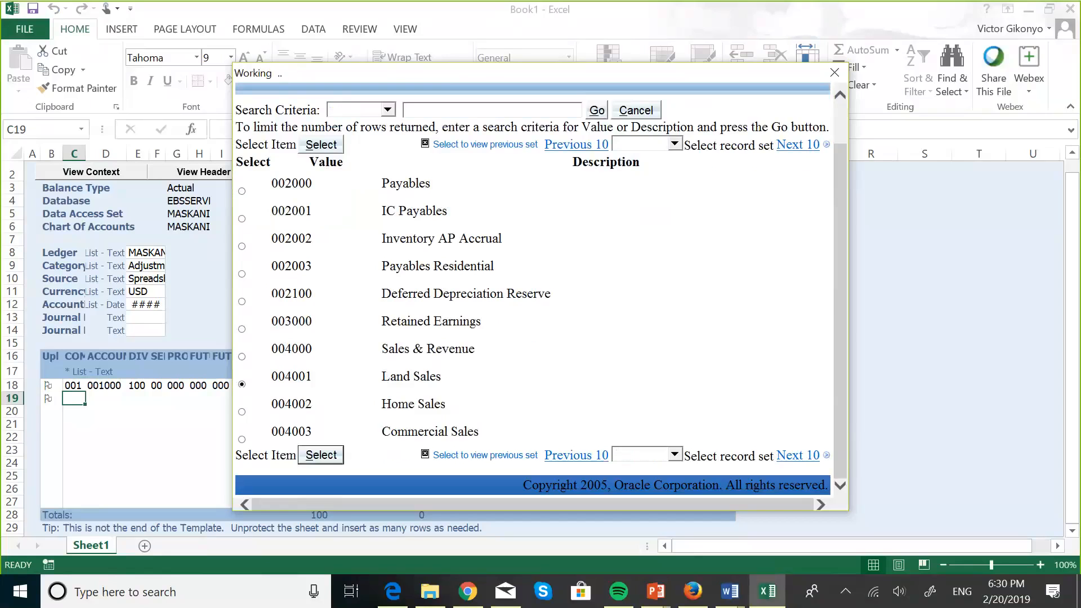
Step: Fill the division, program and FUTURE 2 segments for row 19
{"action": "left_click", "coordinate": [431, 220]}
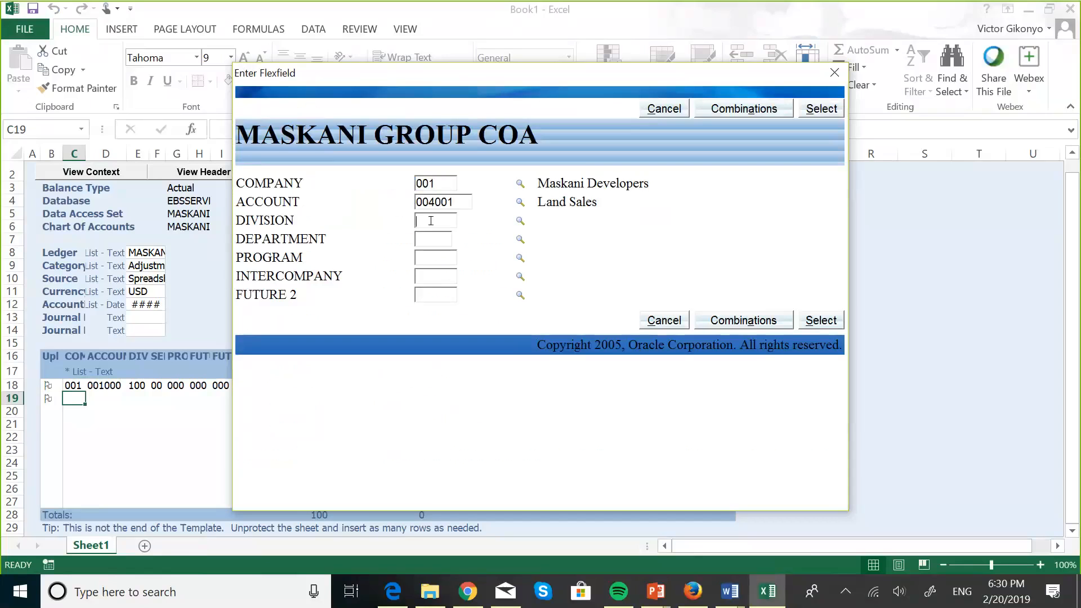
{"action": "type", "text": "100"}
{"action": "type", "text": "00"}
{"action": "left_click", "coordinate": [429, 257]}
{"action": "type", "text": "000000"}
{"action": "left_click", "coordinate": [426, 292]}
{"action": "type", "text": "000"}
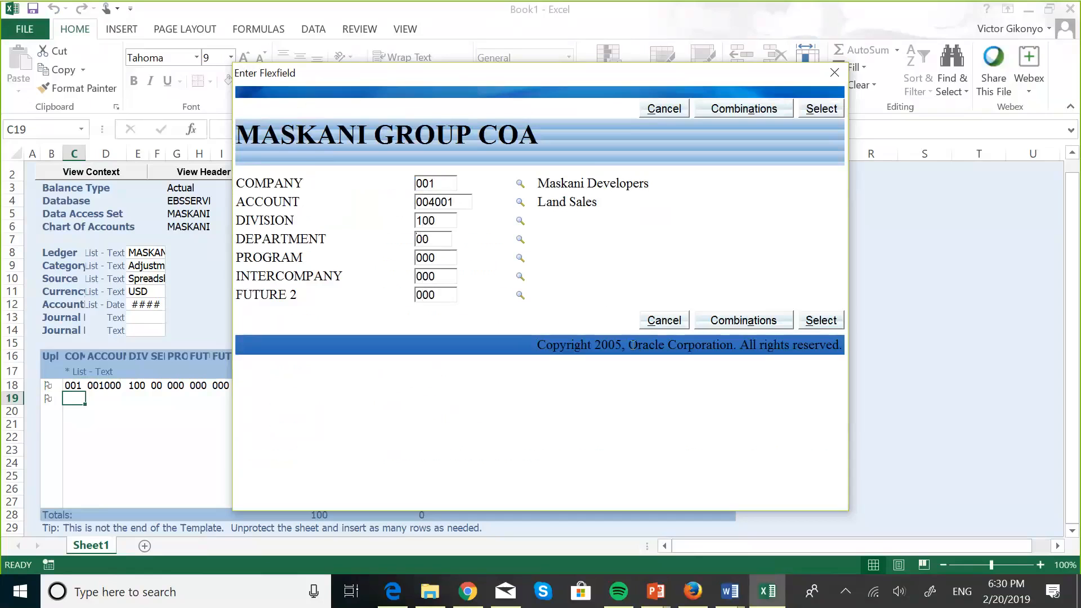
{"action": "left_click", "coordinate": [776, 322]}
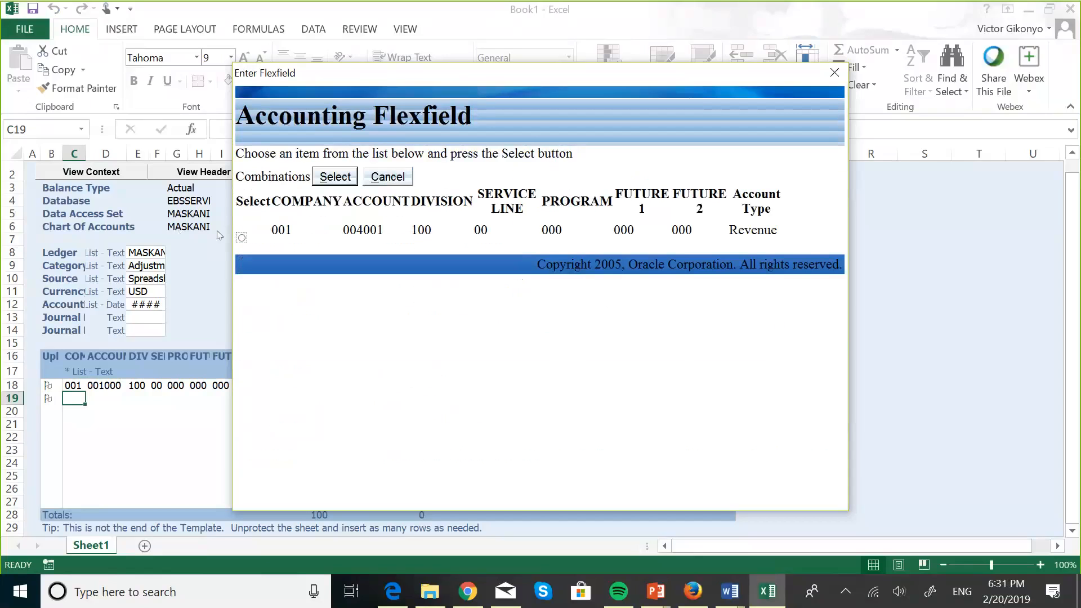
{"action": "left_click", "coordinate": [241, 238]}
{"action": "left_click", "coordinate": [345, 179]}
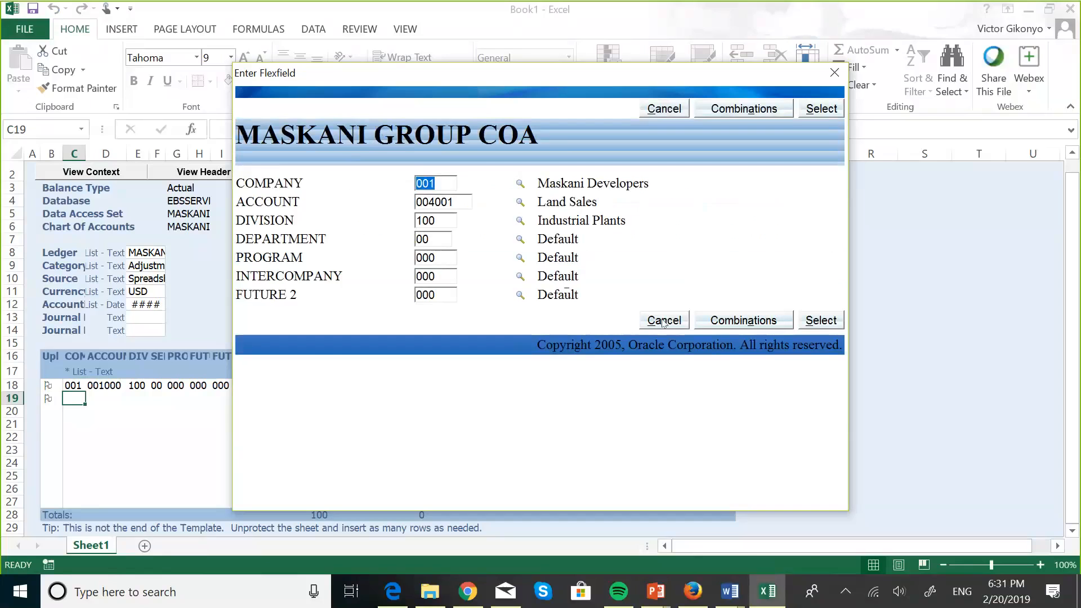
{"action": "left_click", "coordinate": [820, 319]}
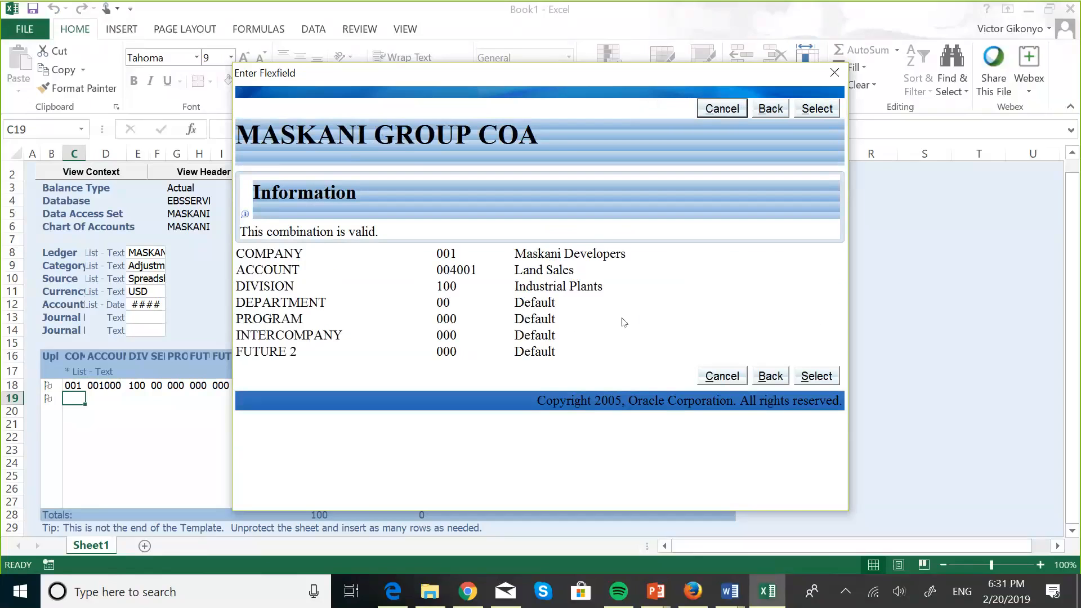
{"action": "left_click", "coordinate": [813, 379]}
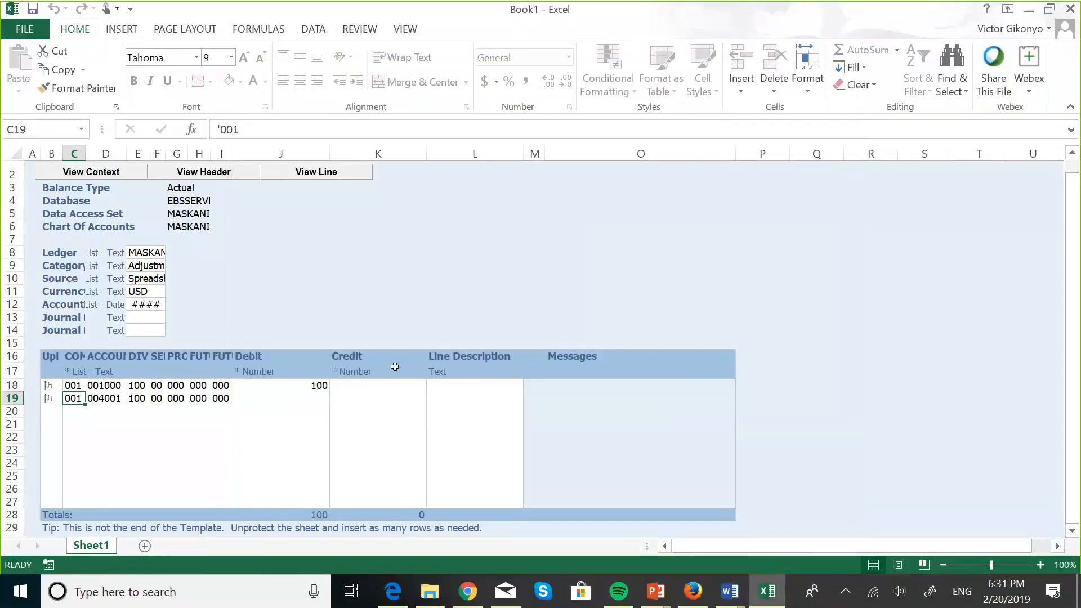
Step: Enter a credit of 100 in the Credit cell of row 19
{"action": "left_click", "coordinate": [364, 395]}
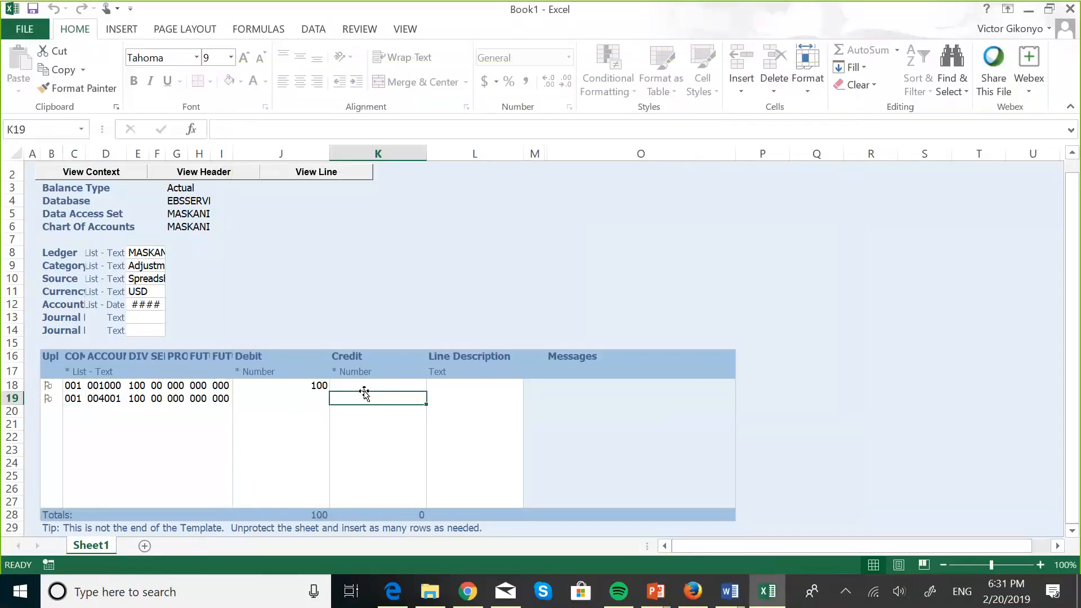
{"action": "type", "text": "100"}
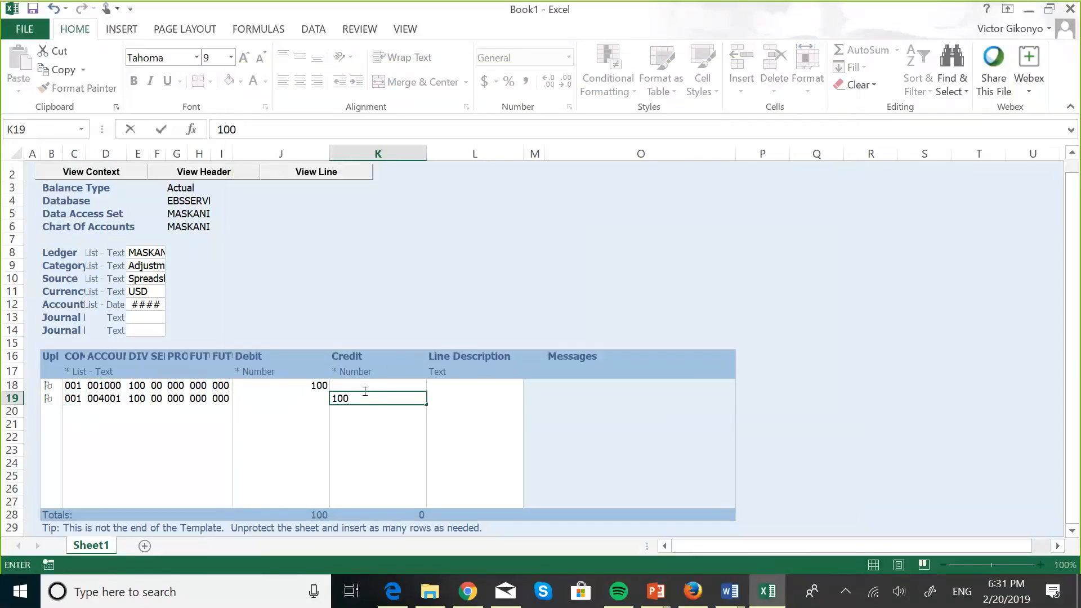
{"action": "left_click", "coordinate": [441, 395]}
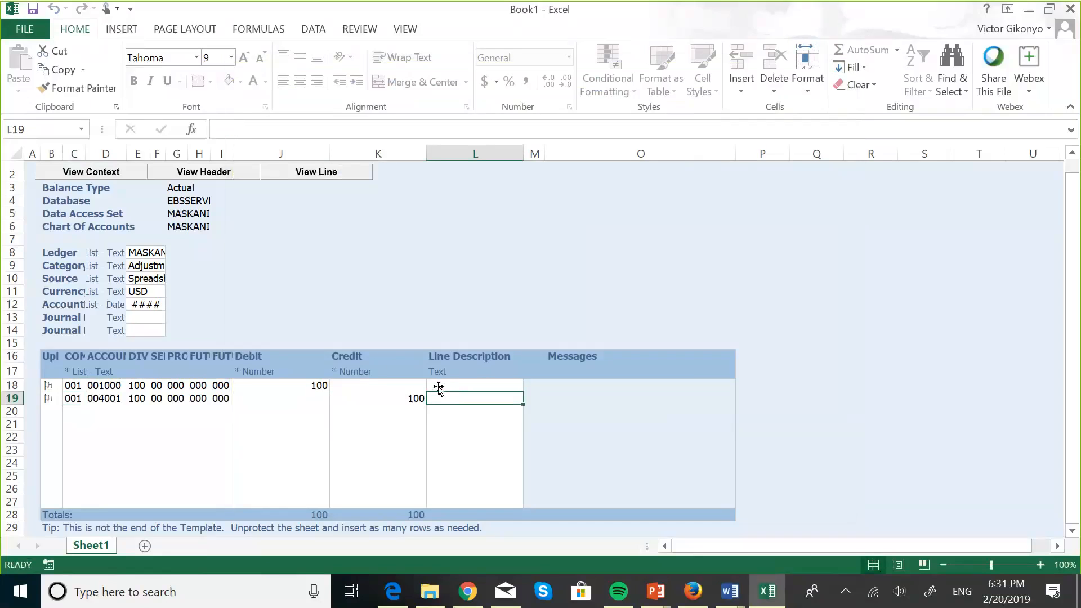
Step: Type 'Revenue from Miami Land Sale' as the row 19 line description and commit it
{"action": "left_click", "coordinate": [446, 385]}
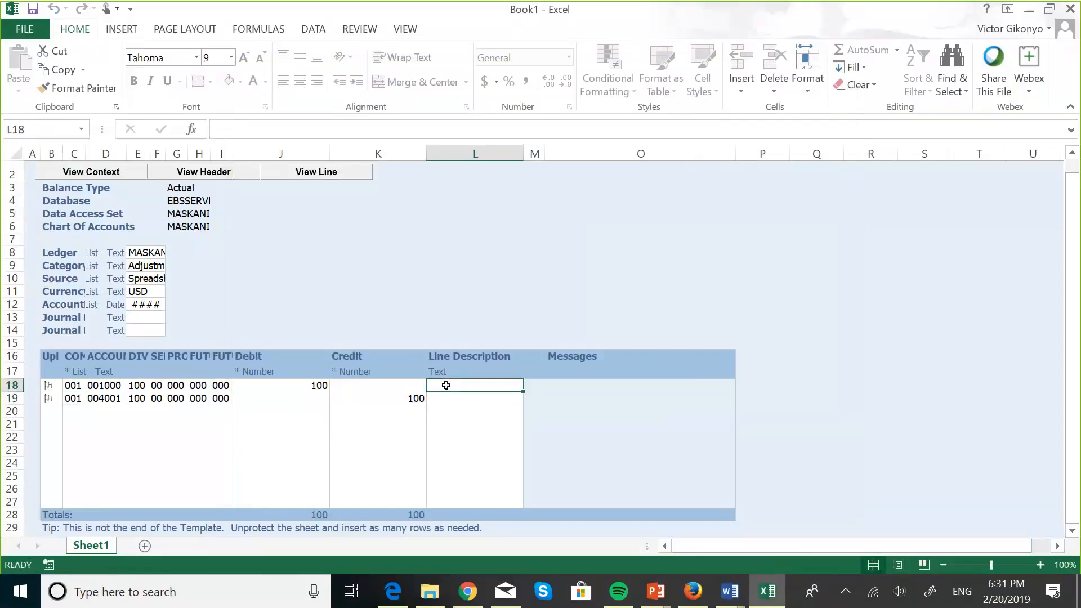
{"action": "left_click", "coordinate": [446, 397]}
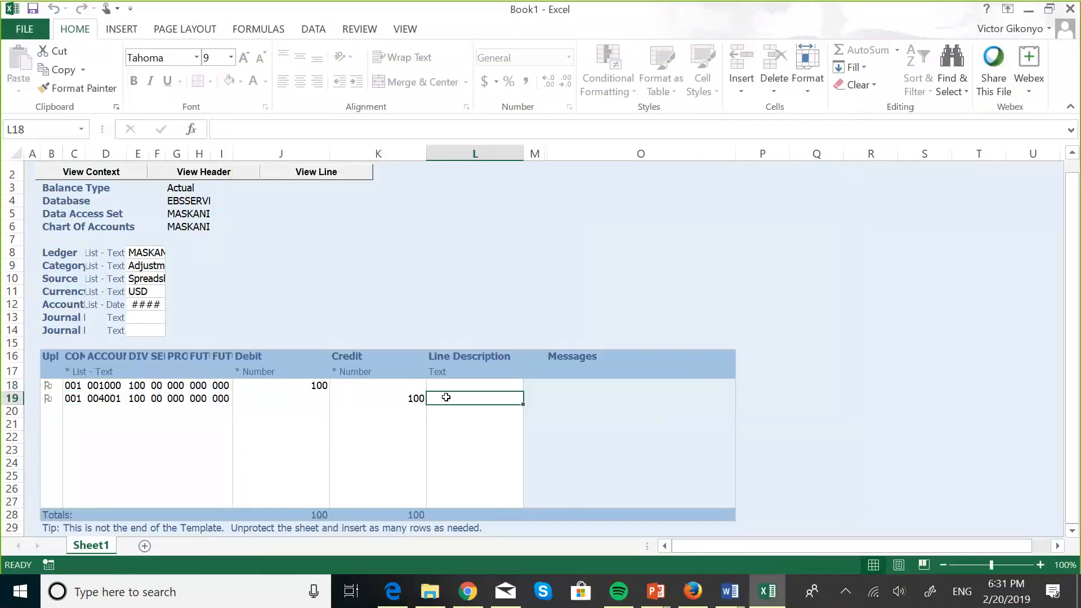
{"action": "type", "text": "Reven"}
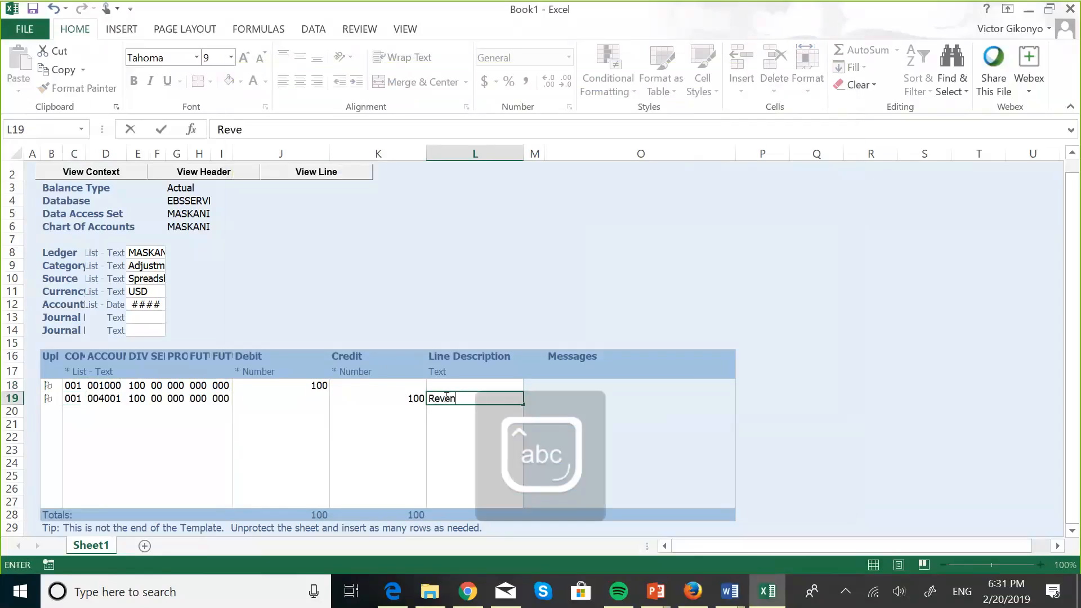
{"action": "type", "text": "ue fo"}
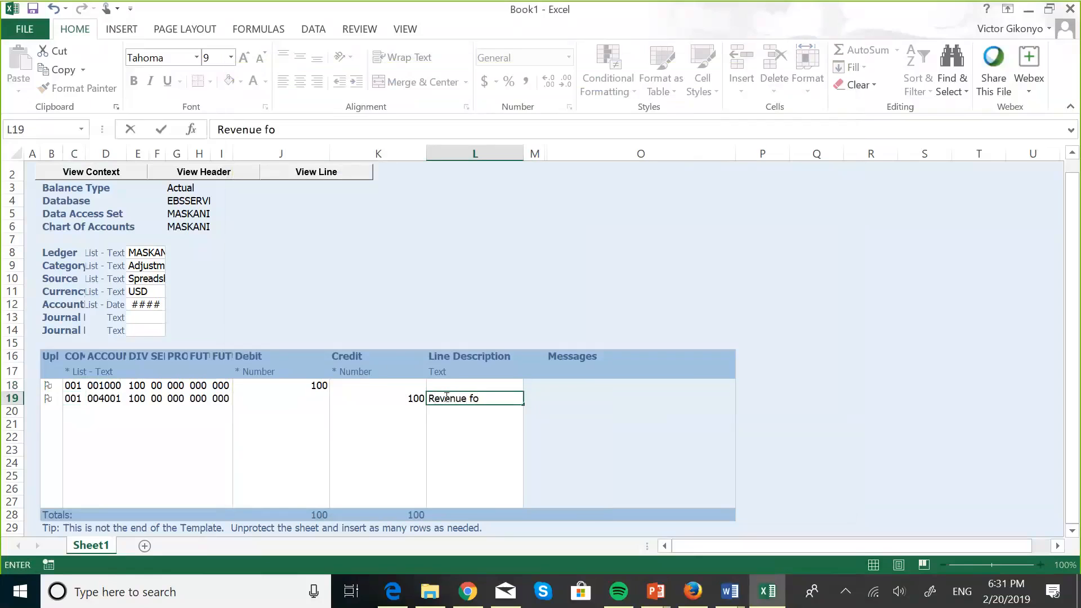
{"action": "key", "text": "BackSpace"}
{"action": "type", "text": "rom"}
{"action": "key", "text": "Caps_Lock"}
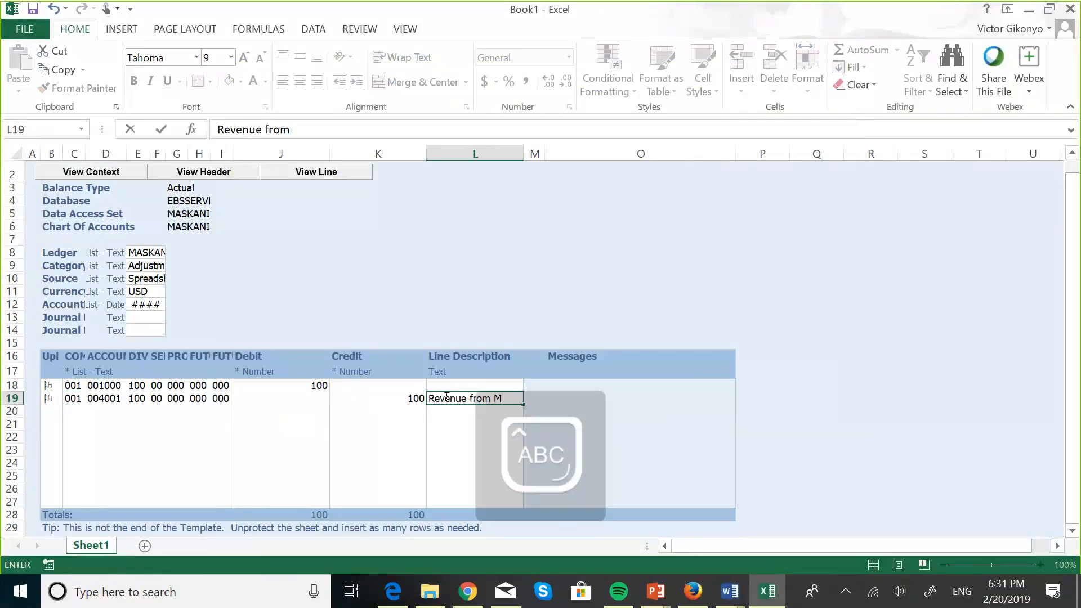
{"action": "type", "text": "M"}
{"action": "key", "text": "Caps_Lock"}
{"action": "type", "text": "iami"}
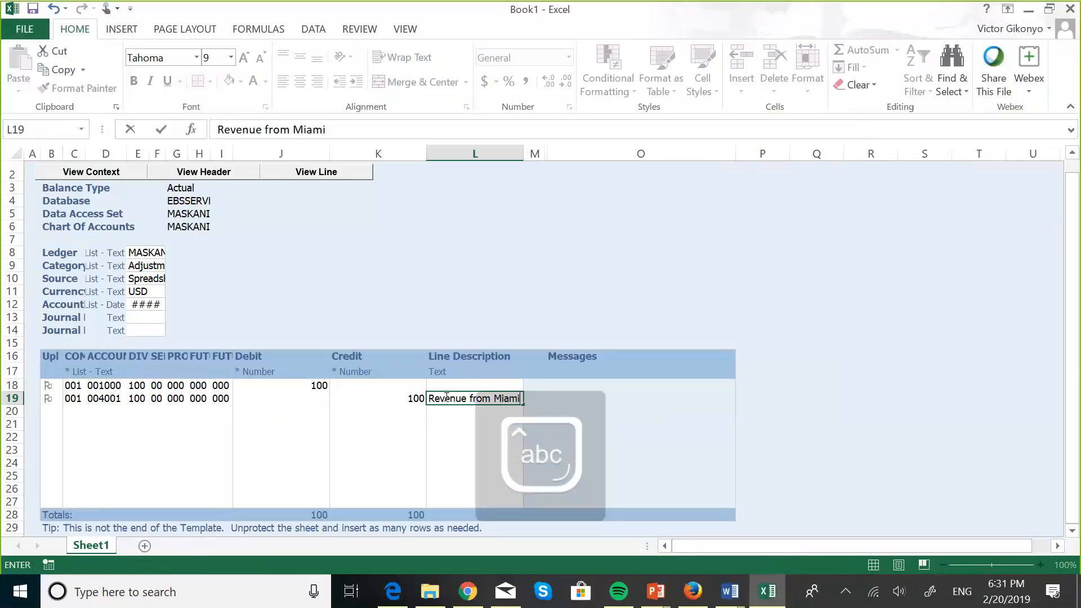
{"action": "type", "text": " Lan"}
{"action": "key", "text": "Caps_Lock"}
{"action": "type", "text": "SA"}
{"action": "key", "text": "BackSpace"}
{"action": "key", "text": "BackSpace"}
{"action": "key", "text": "BackSpace"}
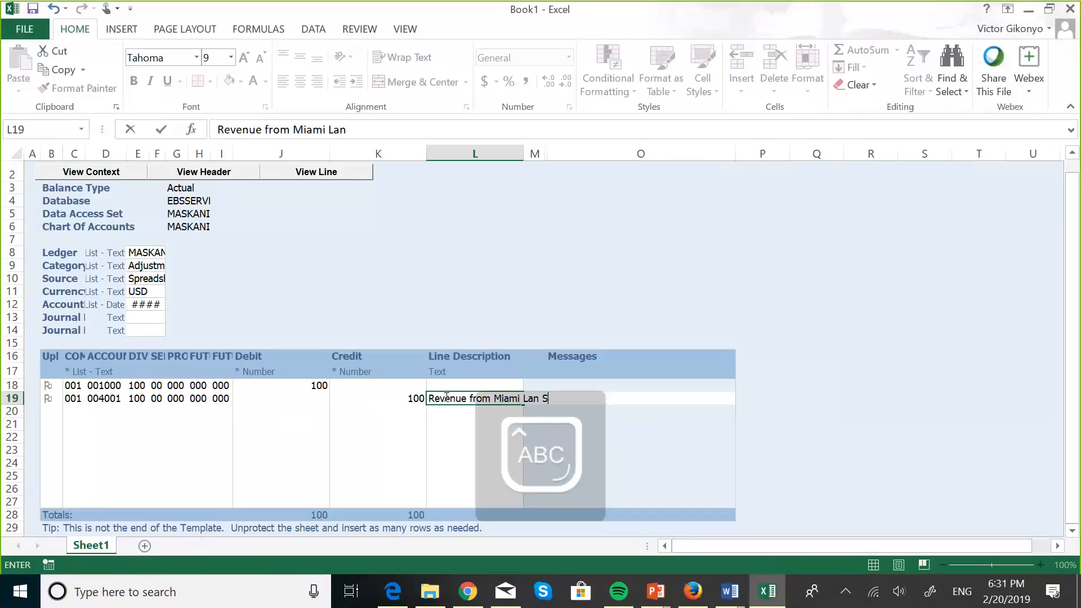
{"action": "key", "text": "Caps_Lock"}
{"action": "type", "text": "d"}
{"action": "key", "text": "Caps_Lock"}
{"action": "type", "text": "S"}
{"action": "key", "text": "Caps_Lock"}
{"action": "type", "text": "ale"}
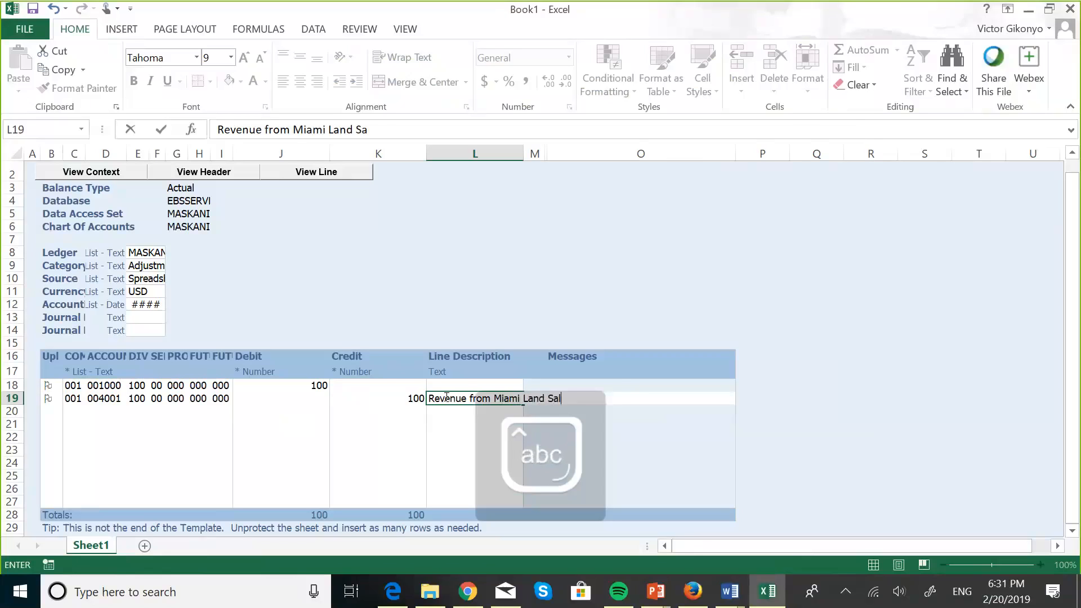
{"action": "left_click", "coordinate": [376, 386]}
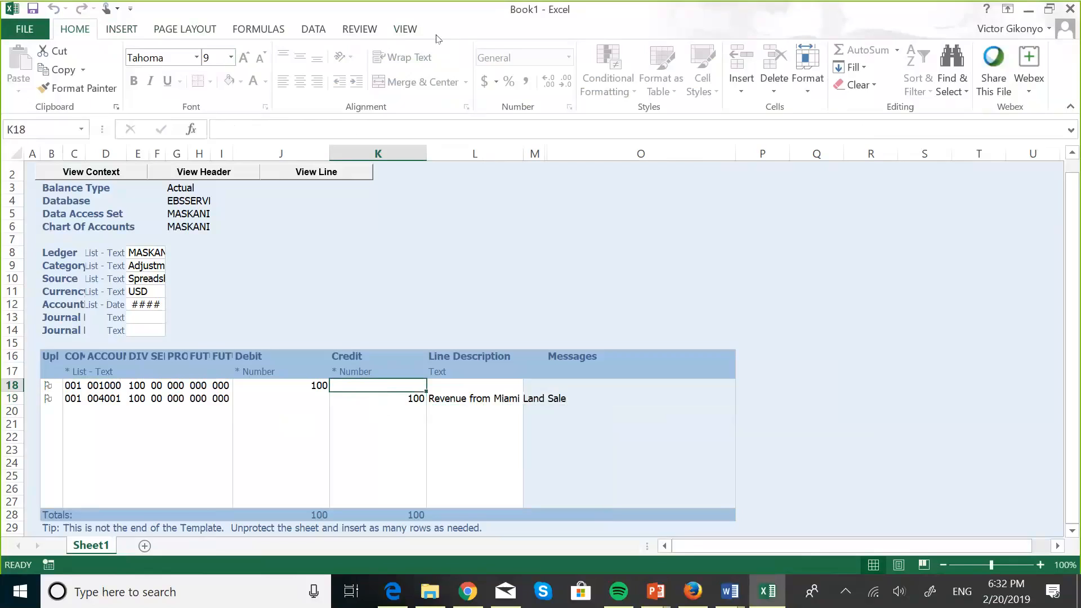
Step: Review the Excel add-ins list under Options > Add-Ins, then close it with OK
{"action": "left_click", "coordinate": [23, 34]}
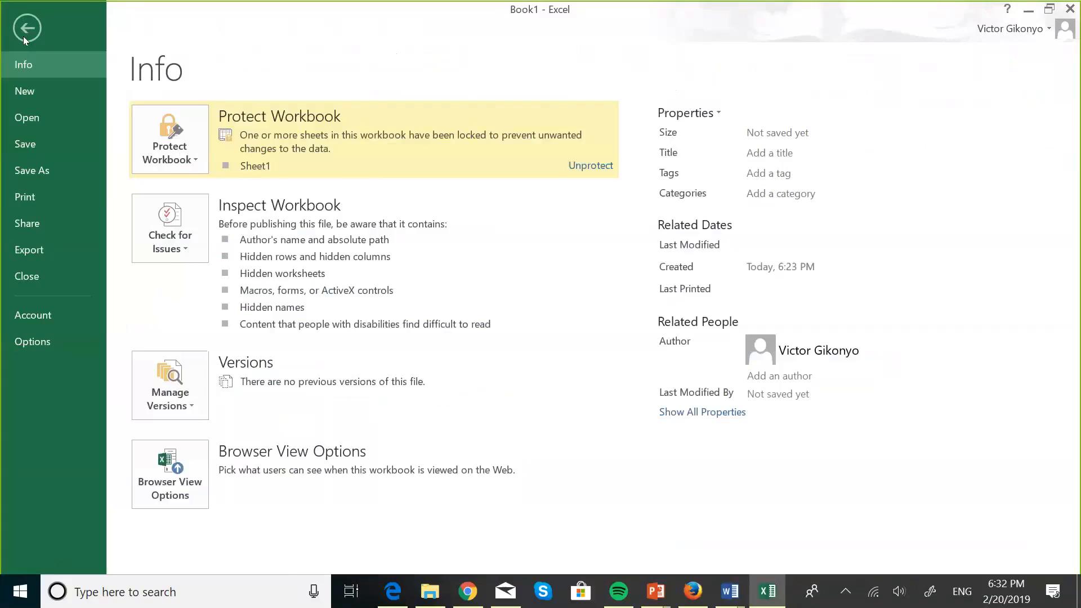
{"action": "key", "text": "Escape"}
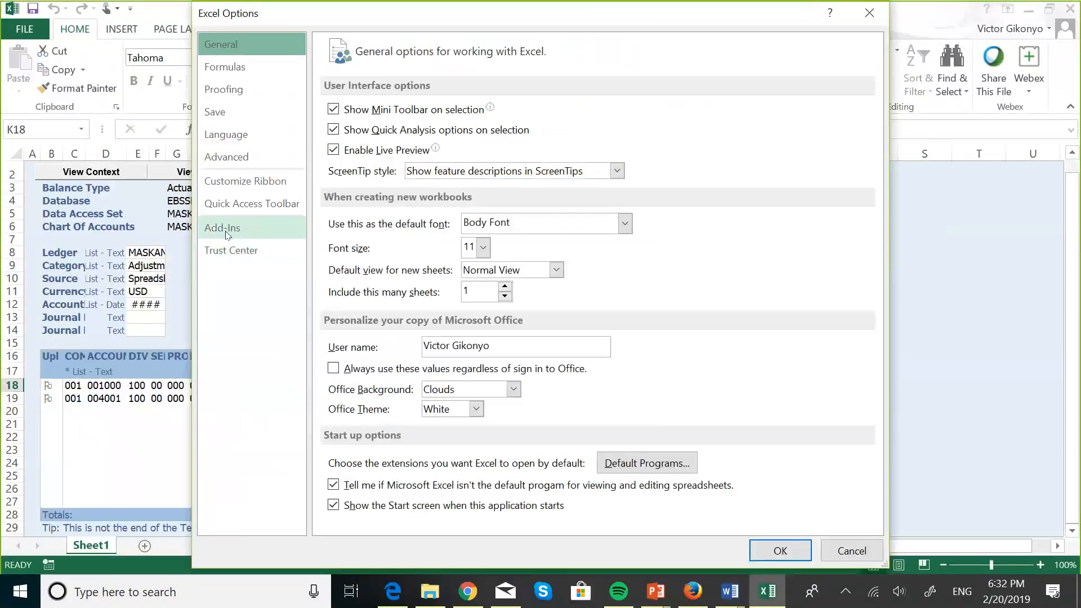
{"action": "left_click", "coordinate": [227, 235]}
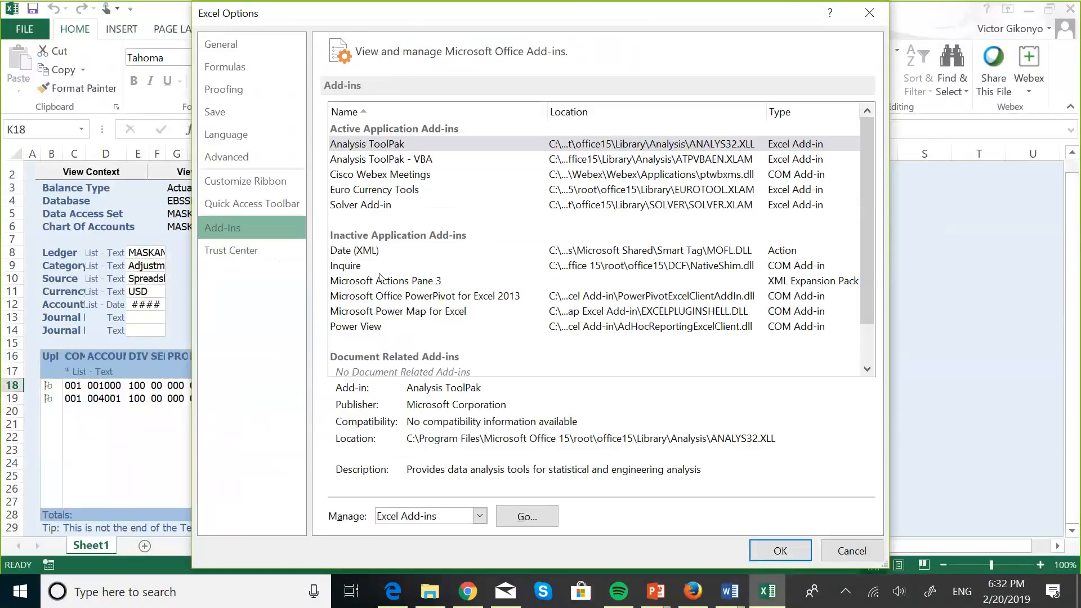
{"action": "left_click", "coordinate": [534, 521]}
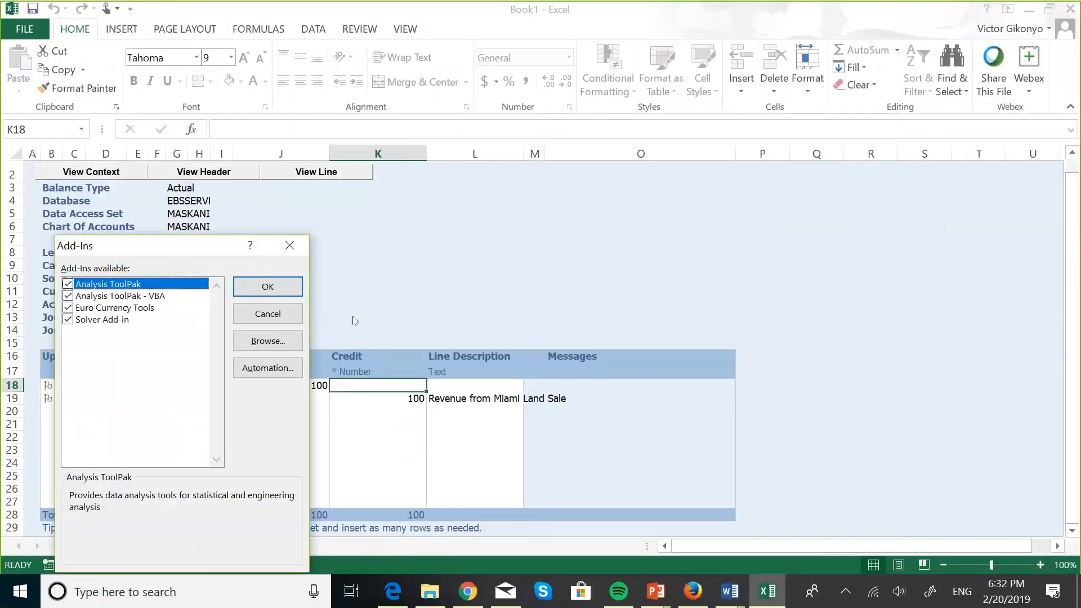
{"action": "left_click", "coordinate": [269, 287]}
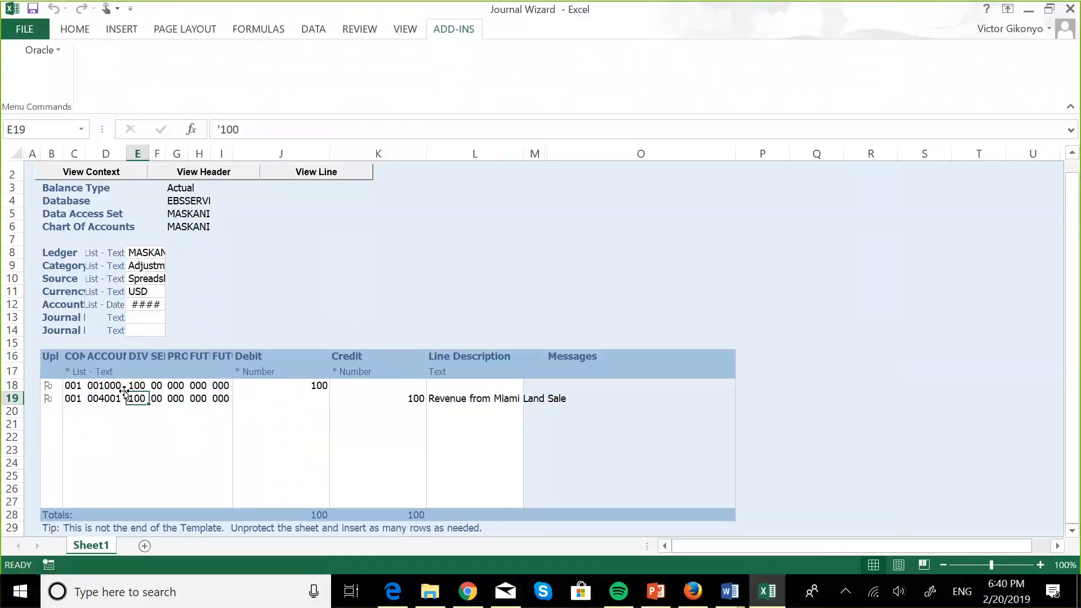
{"action": "left_click", "coordinate": [413, 35]}
{"action": "left_click", "coordinate": [434, 35]}
{"action": "left_click", "coordinate": [63, 55]}
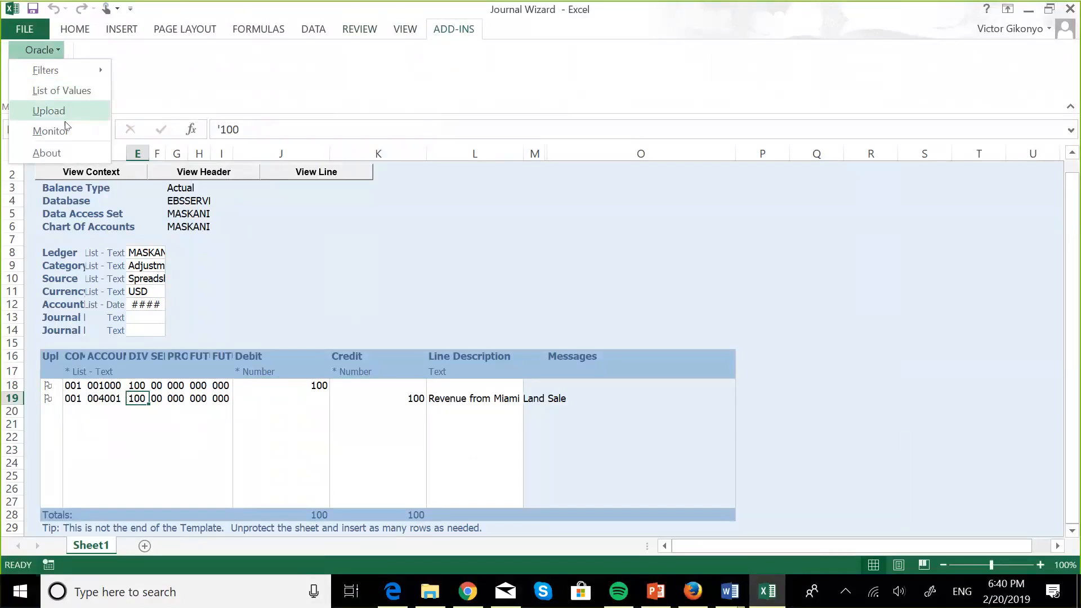
{"action": "left_click", "coordinate": [177, 90]}
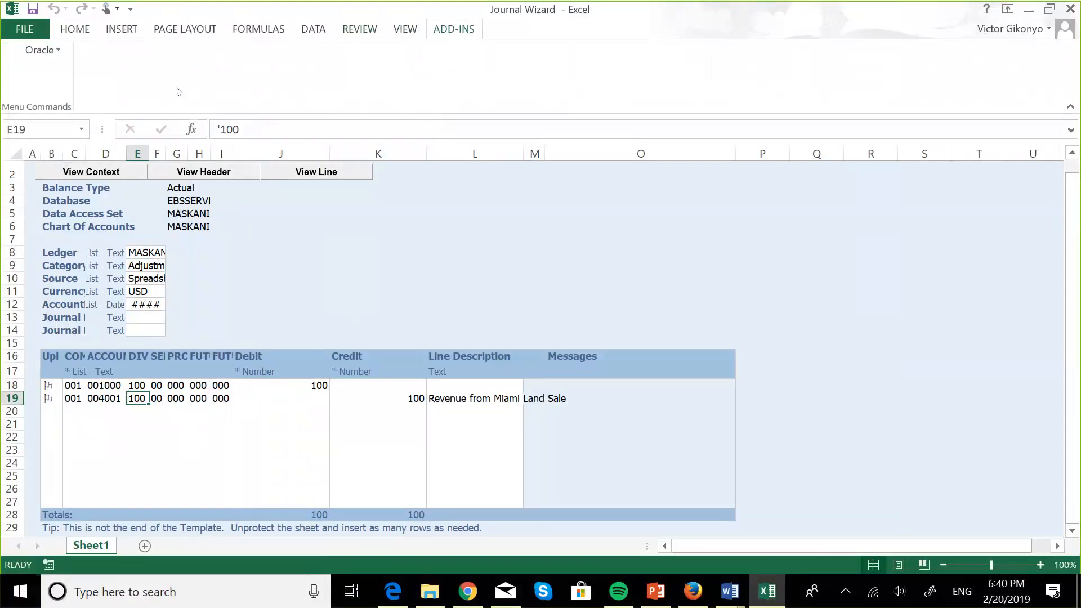
{"action": "left_click", "coordinate": [59, 55]}
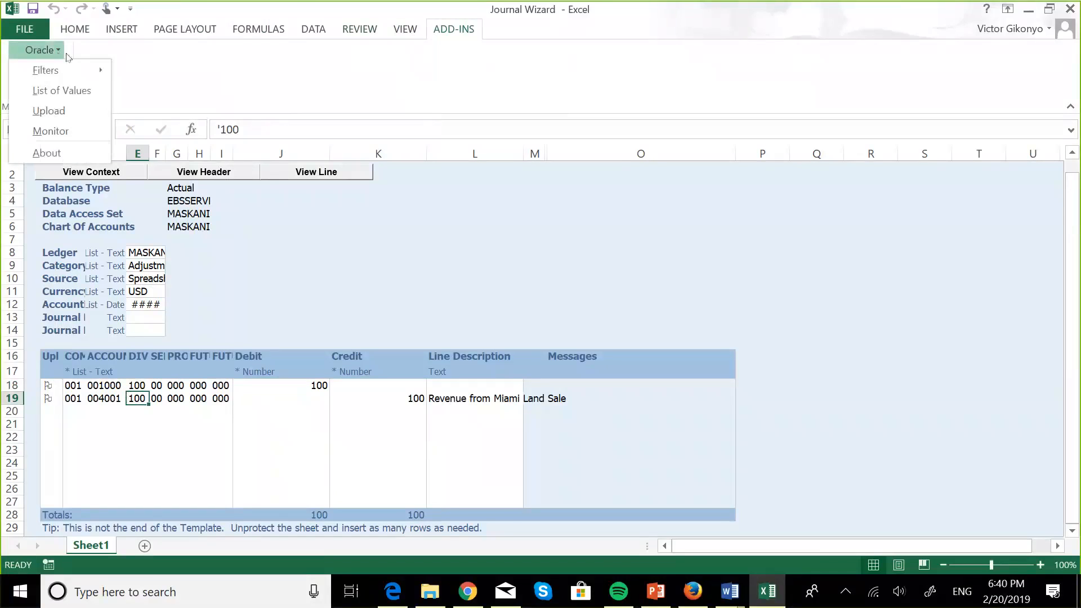
{"action": "mouse_move", "coordinate": [98, 73]}
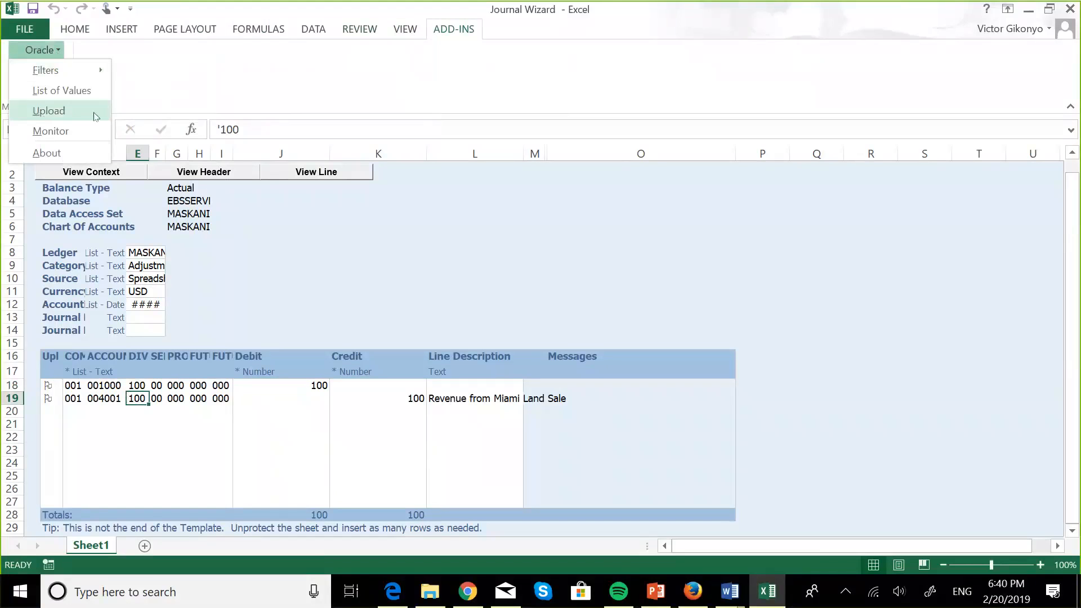
{"action": "left_click", "coordinate": [303, 85]}
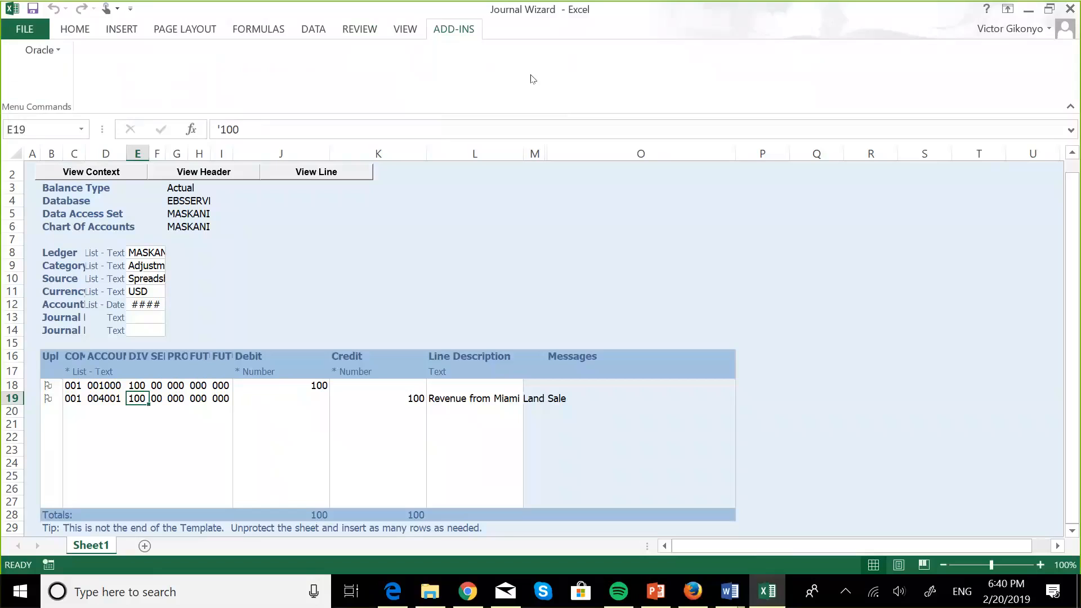
{"action": "left_click", "coordinate": [33, 13]}
{"action": "left_click", "coordinate": [30, 29]}
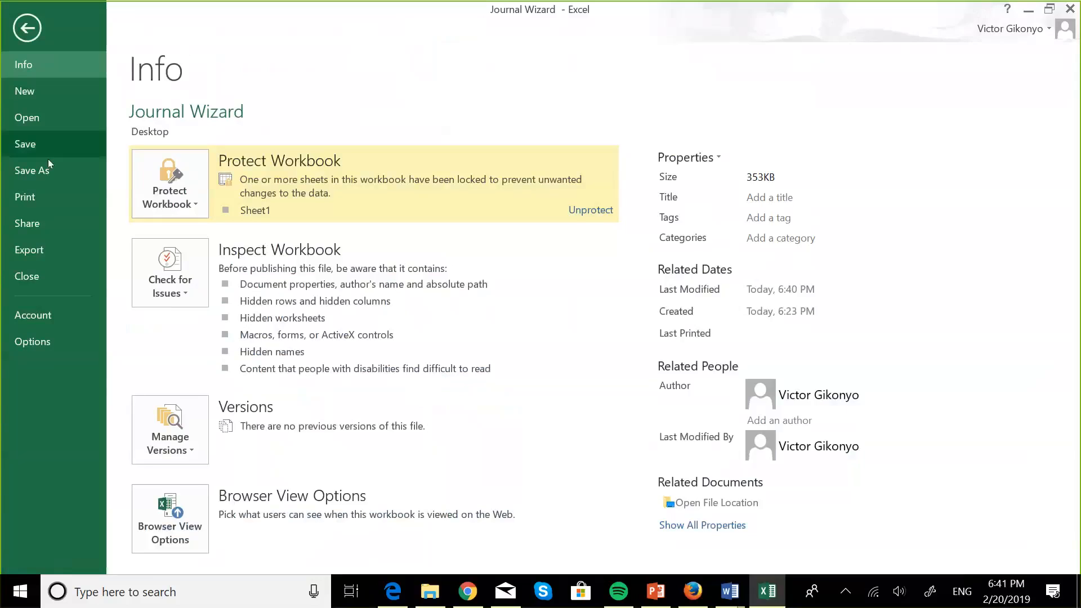
{"action": "left_click", "coordinate": [45, 168]}
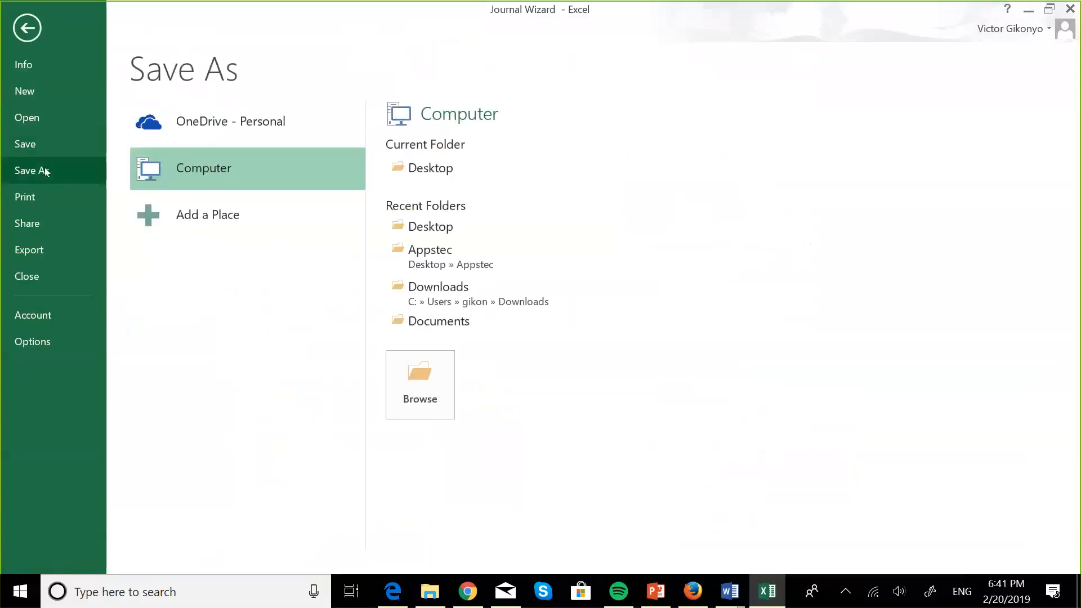
{"action": "left_click", "coordinate": [439, 155]}
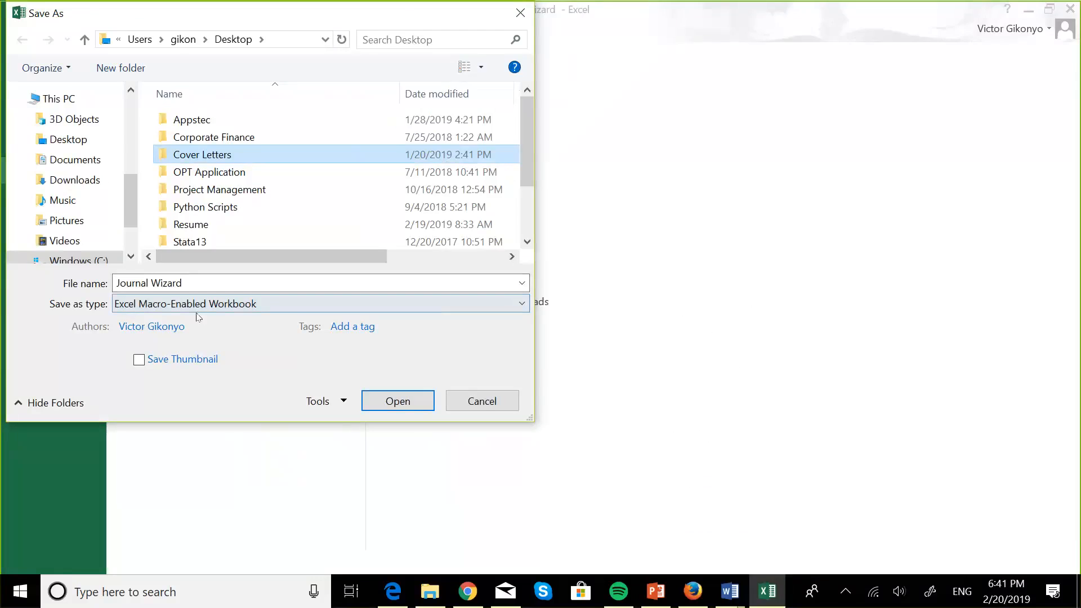
{"action": "left_click", "coordinate": [523, 304]}
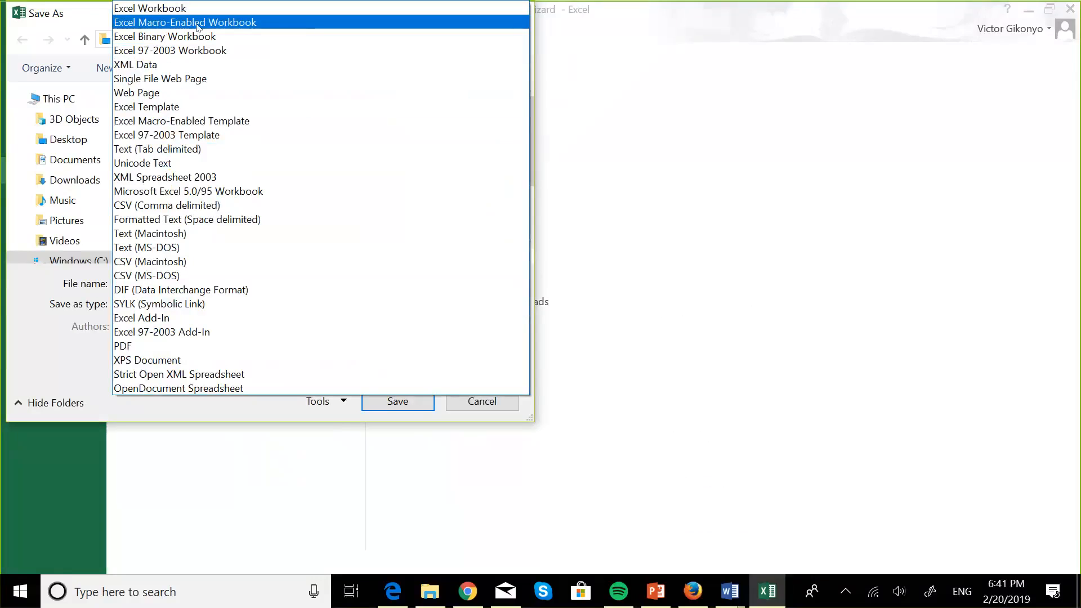
{"action": "left_click", "coordinate": [243, 32]}
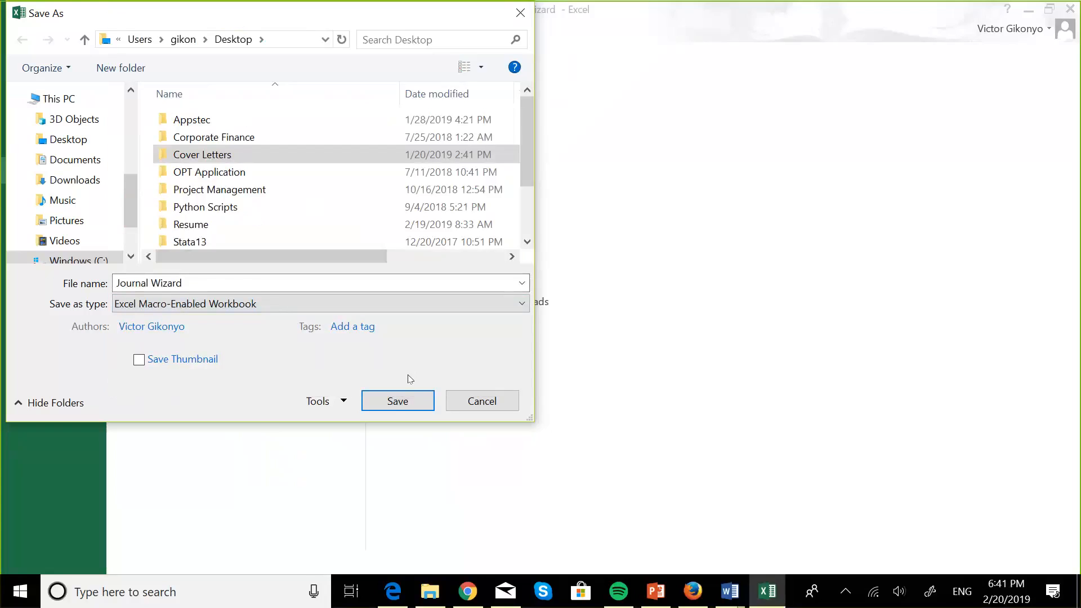
{"action": "left_click", "coordinate": [408, 402]}
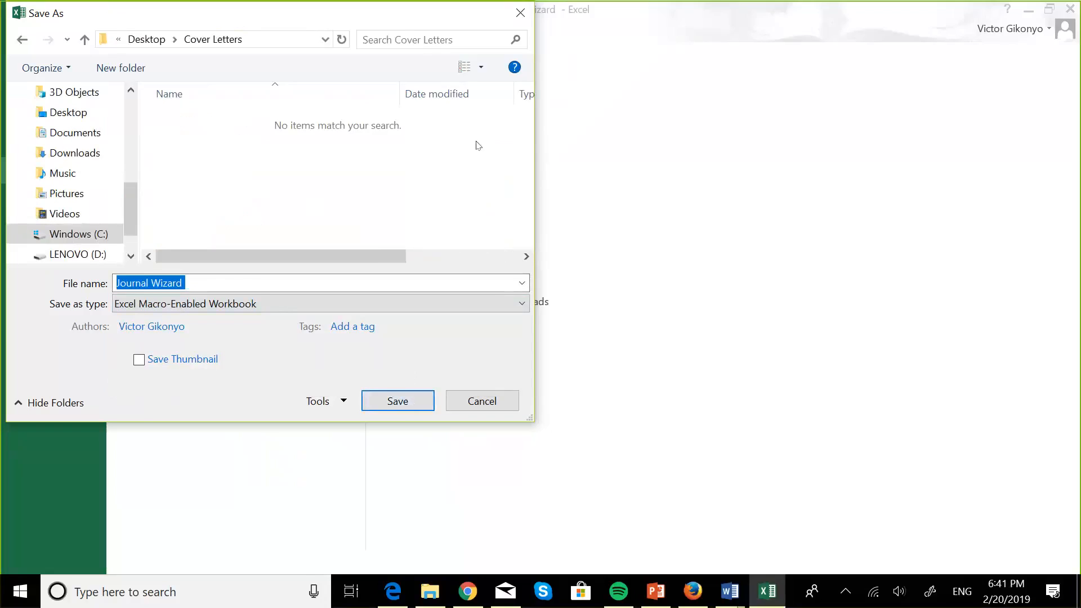
{"action": "left_click_drag", "start_coordinate": [354, 16], "coordinate": [353, 69]}
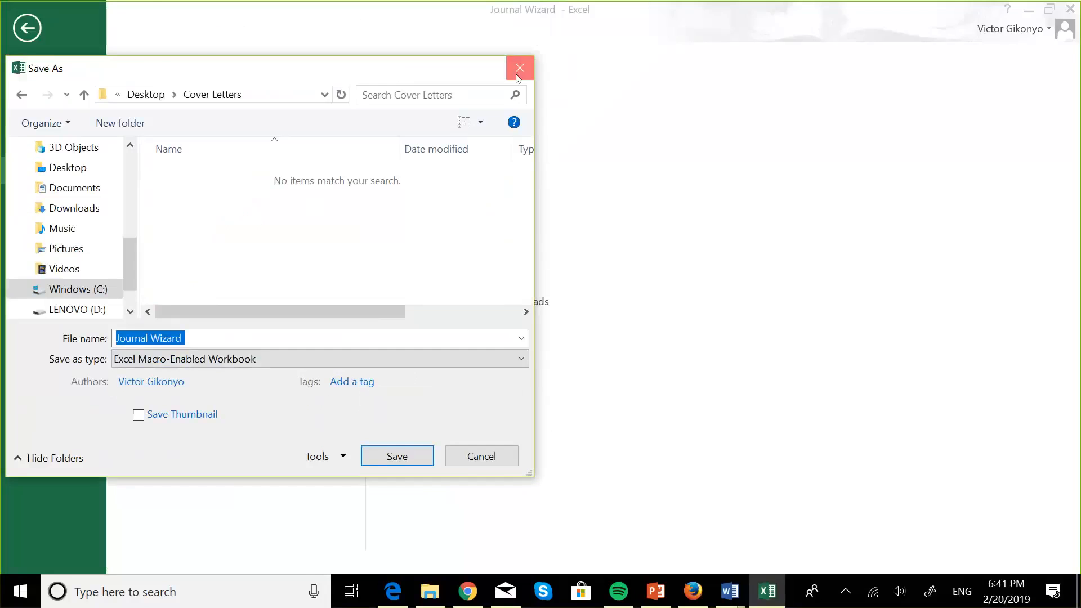
{"action": "left_click", "coordinate": [519, 71]}
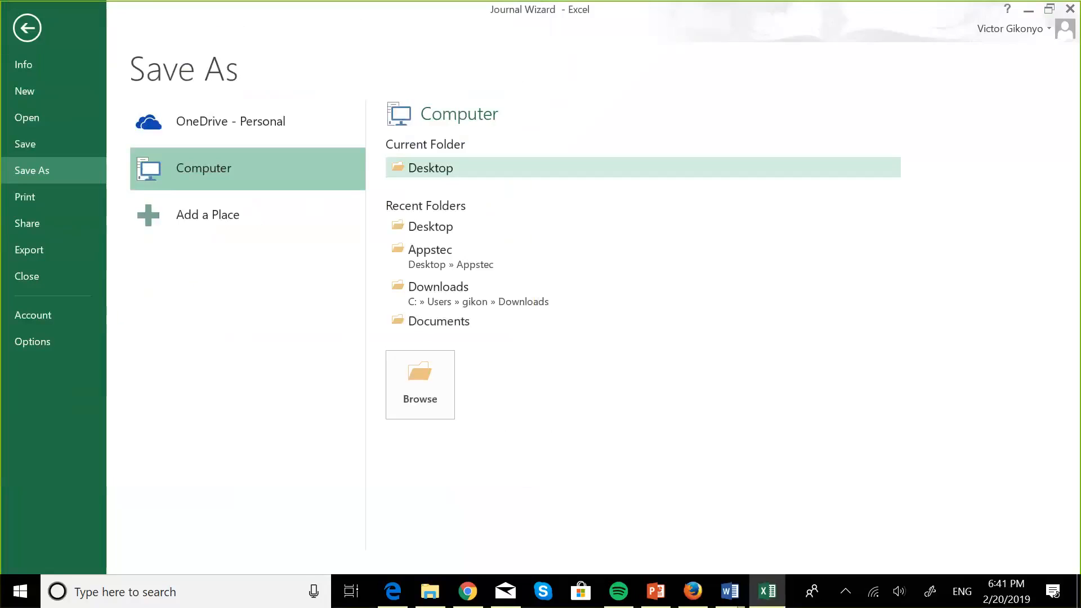
{"action": "left_click", "coordinate": [27, 27]}
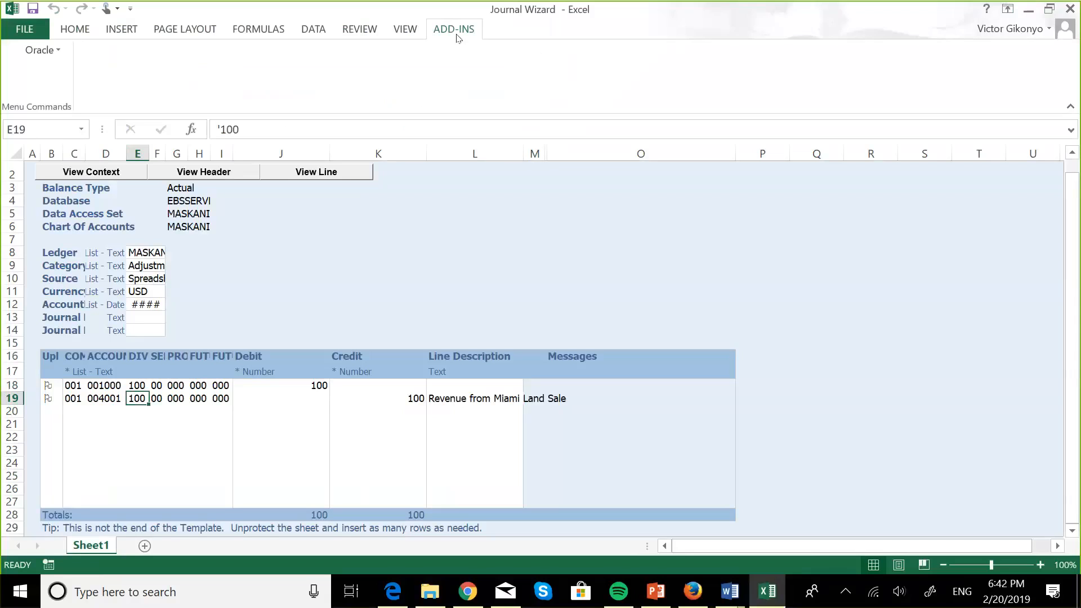
Step: Start the journal upload with Oracle > Upload from the add-in menu
{"action": "left_click", "coordinate": [54, 49]}
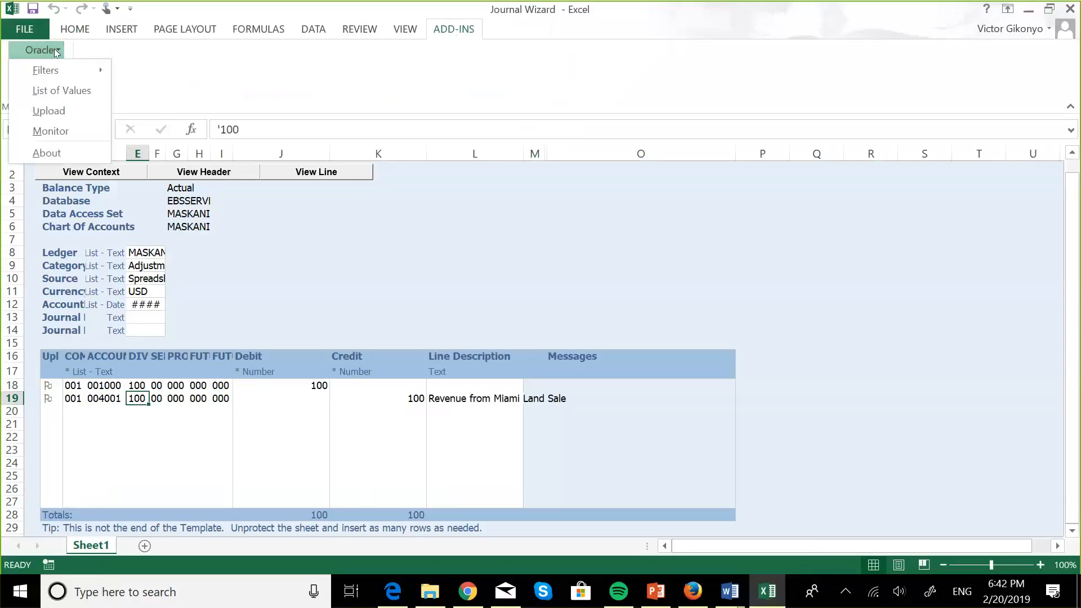
{"action": "left_click", "coordinate": [38, 111]}
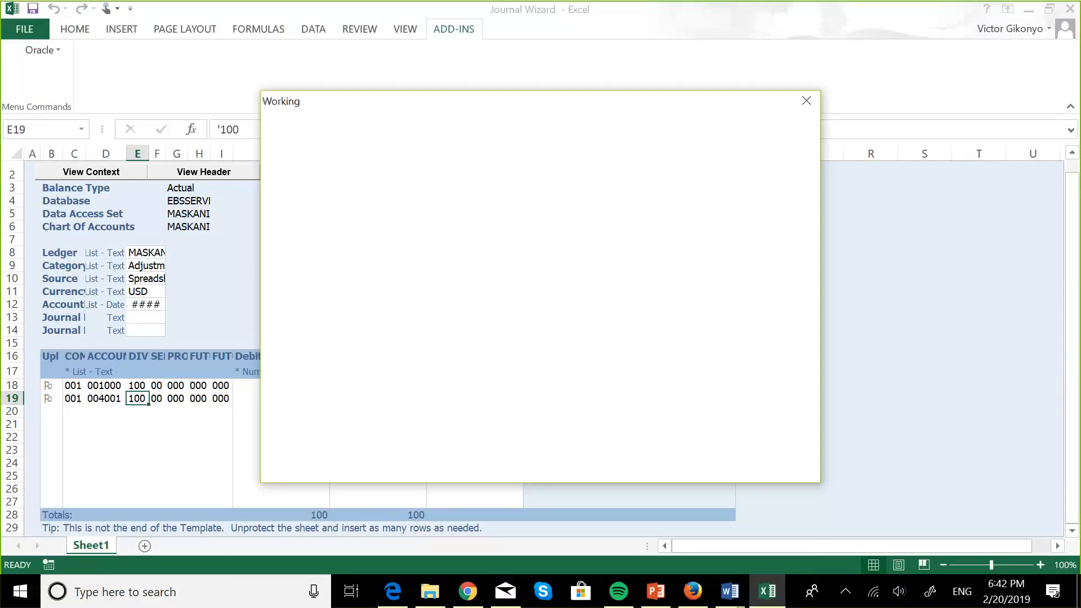
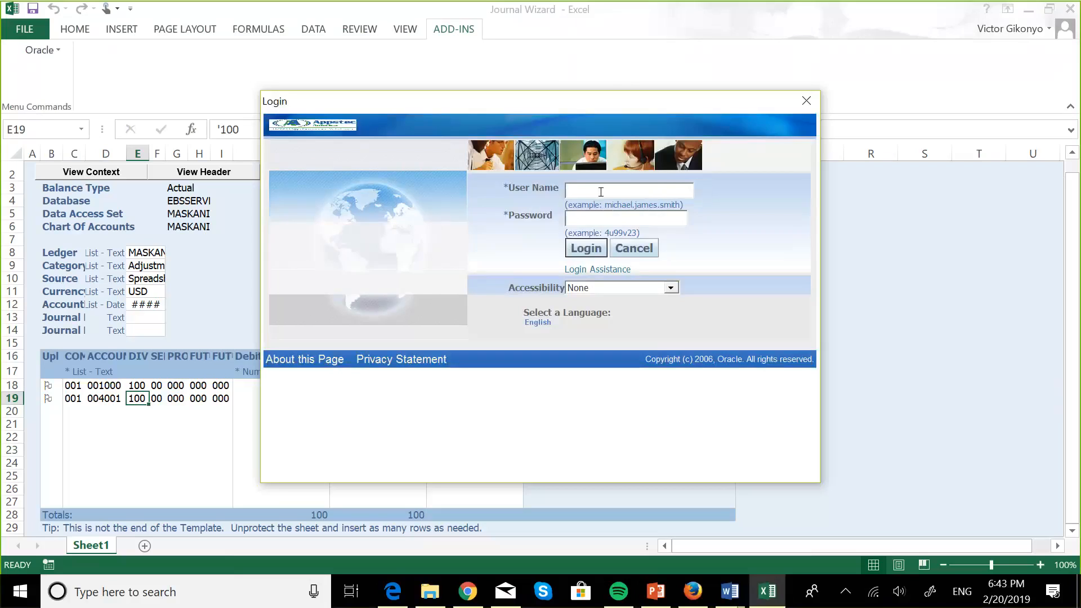
Step: Log in to Oracle from Excel with the user name and password
{"action": "key", "text": "Caps_Lock"}
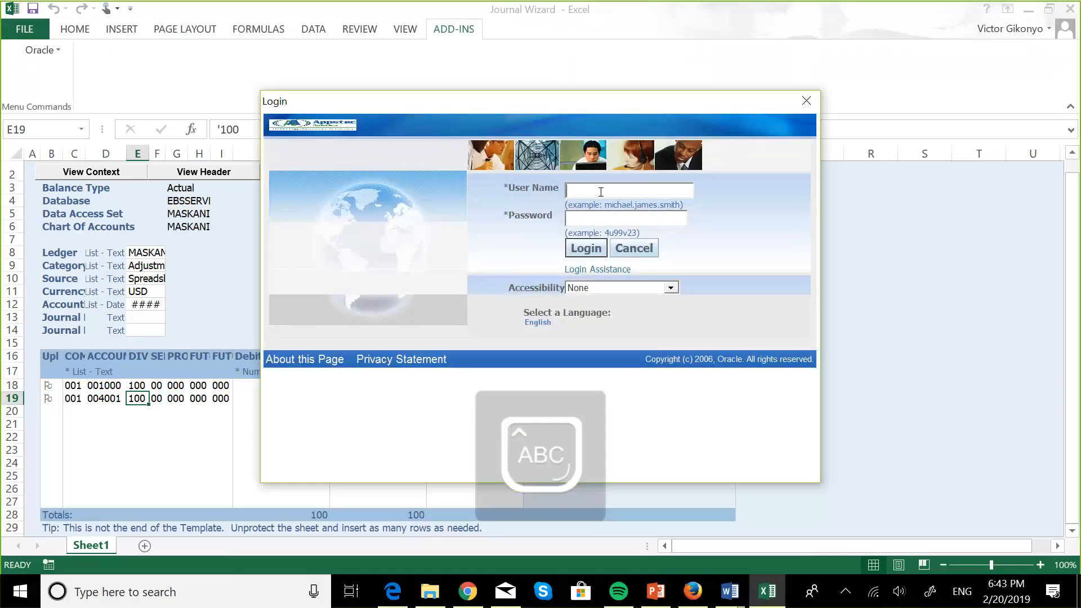
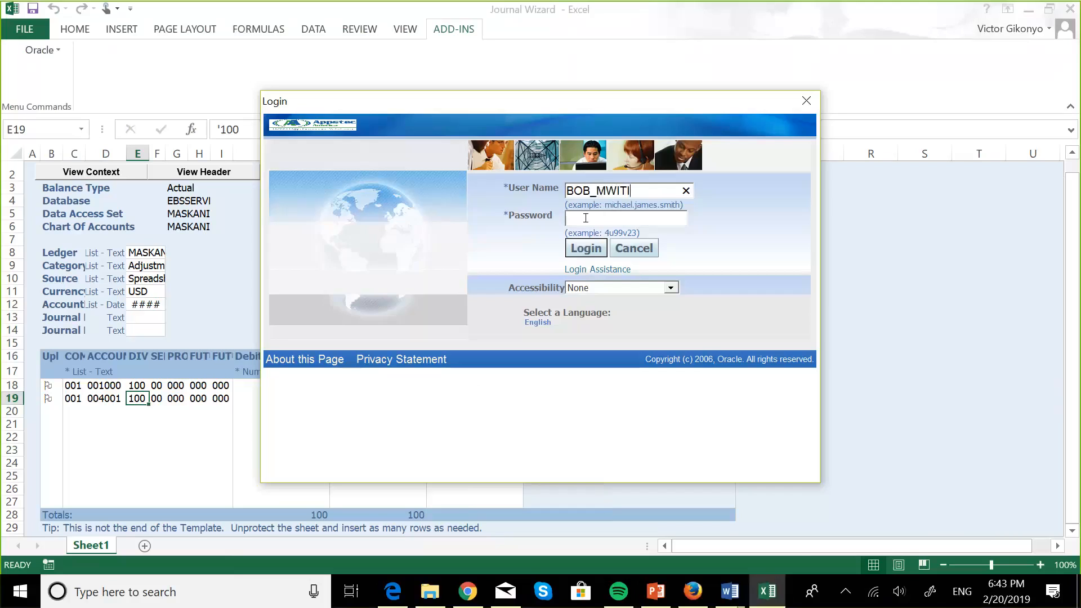
{"action": "left_click", "coordinate": [586, 218]}
{"action": "key", "text": "Caps_Lock"}
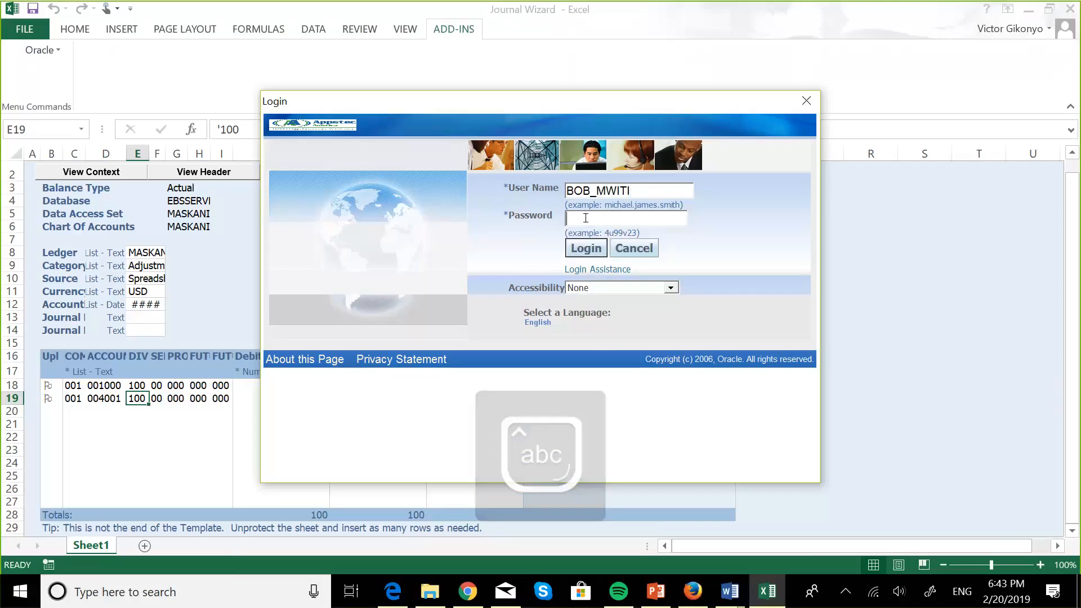
{"action": "type", "text": "welcome"}
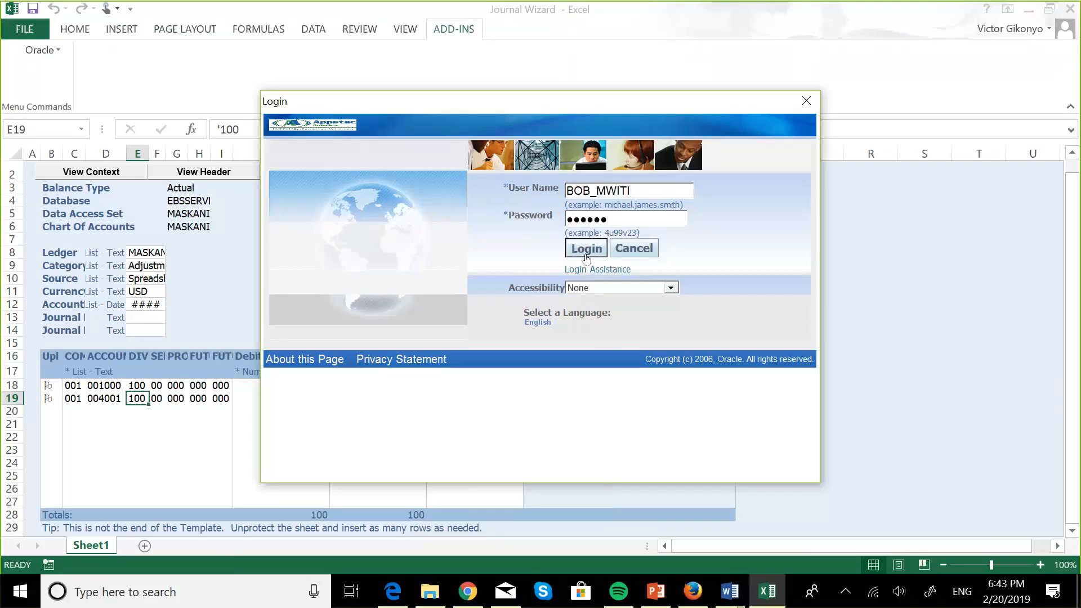
{"action": "left_click", "coordinate": [586, 249]}
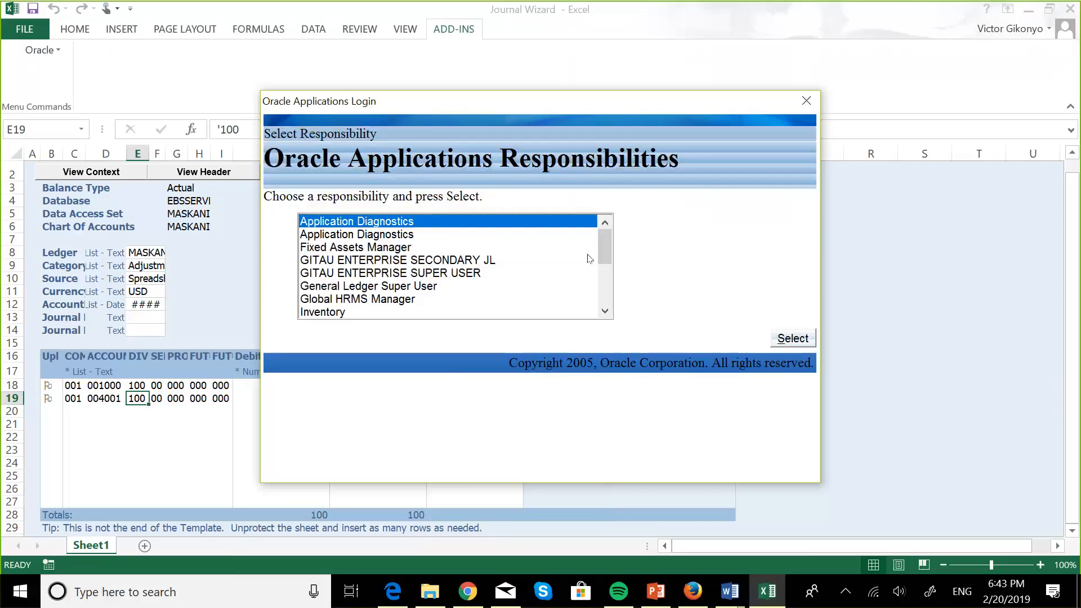
Step: Select the MASKANI GROUP GL_US SUPER USER responsibility
{"action": "left_click", "coordinate": [605, 311]}
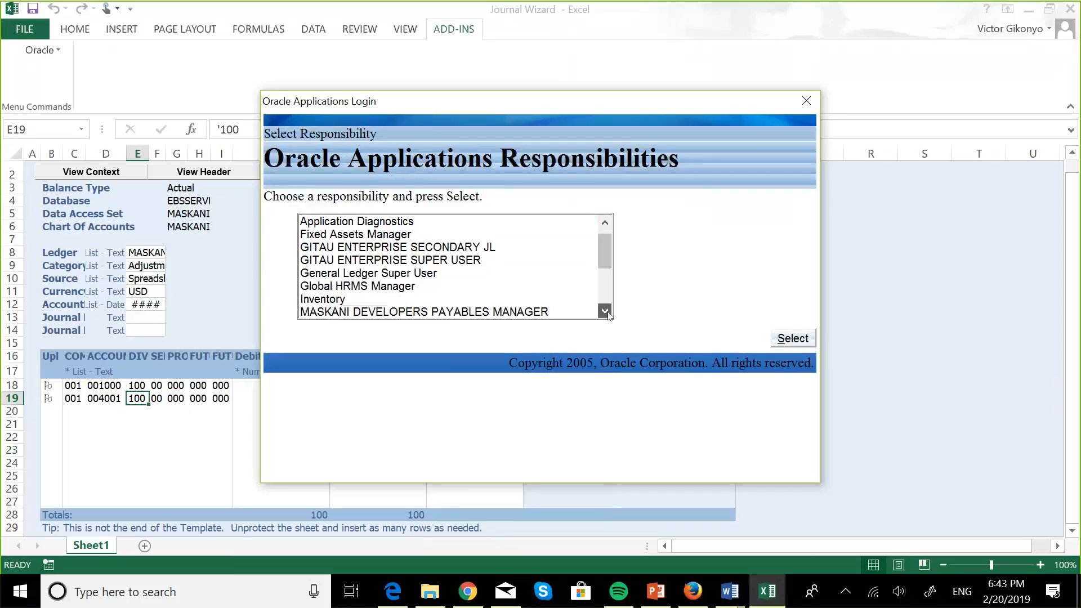
{"action": "left_click", "coordinate": [605, 312]}
{"action": "left_click", "coordinate": [606, 311]}
{"action": "left_click", "coordinate": [605, 311]}
{"action": "left_click", "coordinate": [606, 311]}
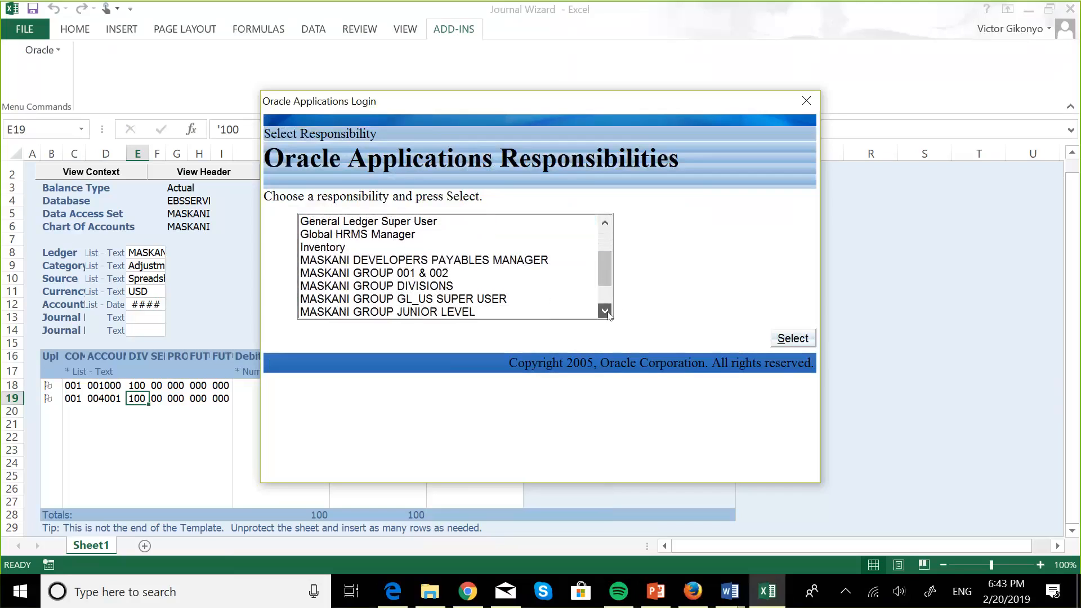
{"action": "left_click", "coordinate": [501, 304]}
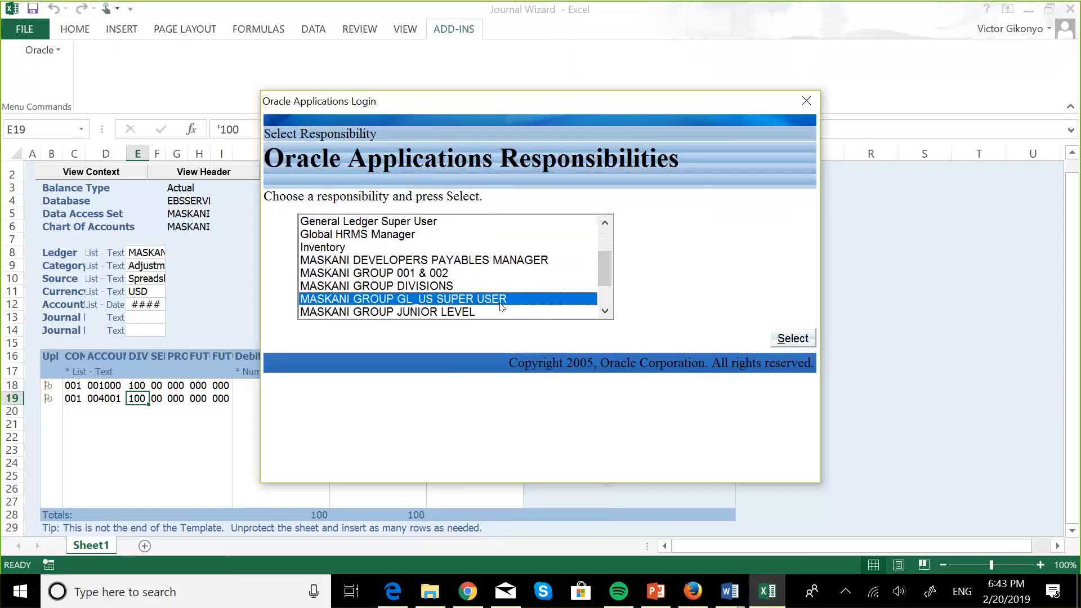
{"action": "left_click", "coordinate": [793, 338]}
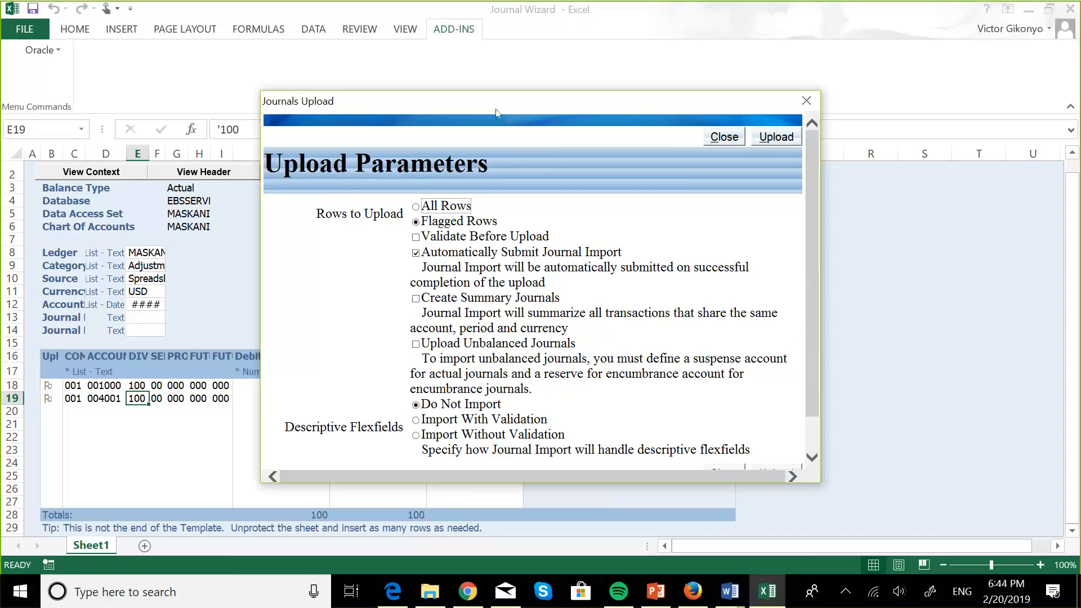
Step: Drag the Journals Upload parameters dialog aside, then switch over to PowerPoint
{"action": "left_click_drag", "start_coordinate": [496, 110], "coordinate": [632, 132]}
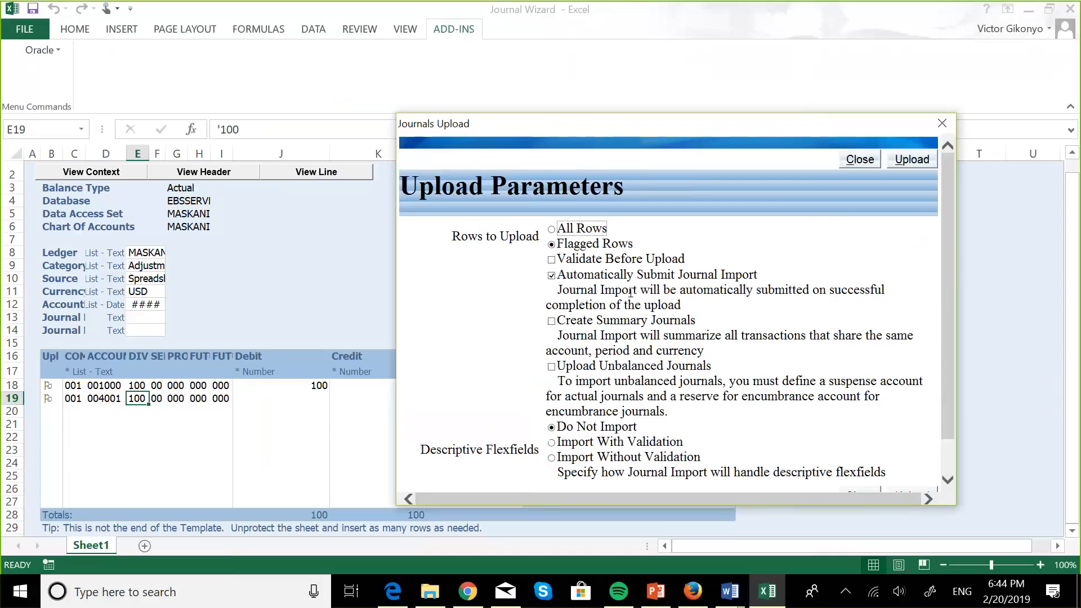
{"action": "key", "text": "alt+Tab"}
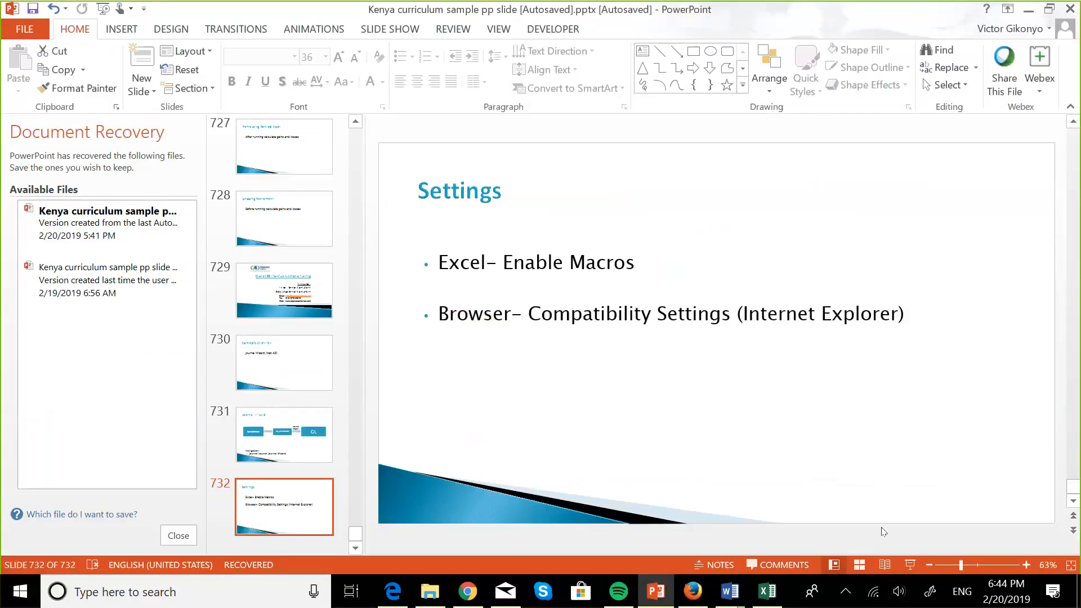
Step: Present slide 731 Journal Wizard, then return to the Excel journal workbook
{"action": "left_click", "coordinate": [910, 564]}
{"action": "key", "text": "Left"}
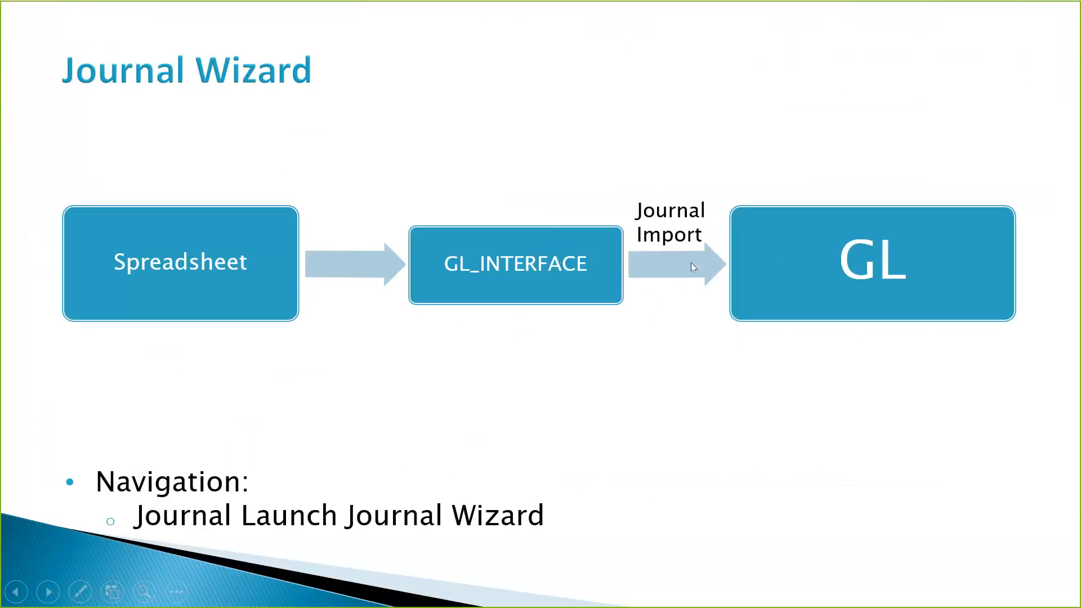
{"action": "key", "text": "super+Tab"}
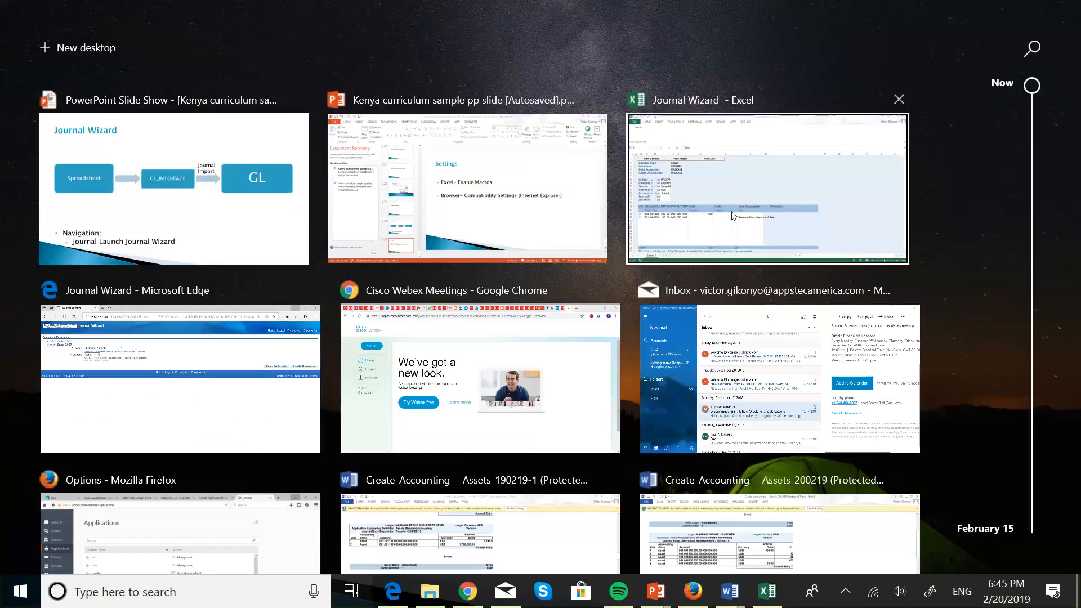
{"action": "left_click", "coordinate": [734, 215]}
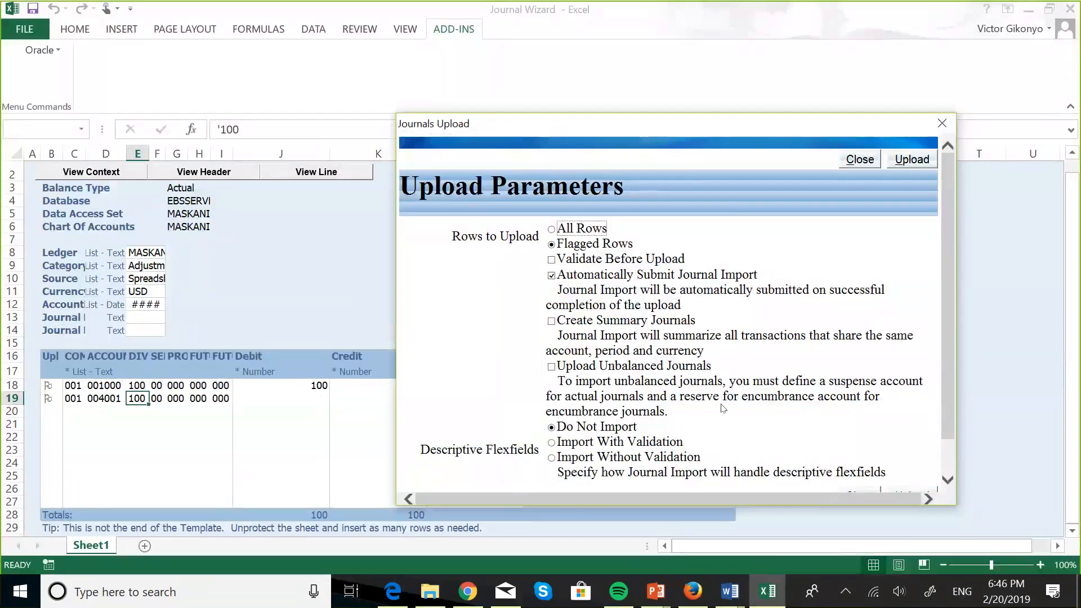
Step: Upload the two flagged rows, submitting Journal Import request 5885504
{"action": "scroll", "coordinate": [723, 409], "scroll_direction": "down", "scroll_amount": 1}
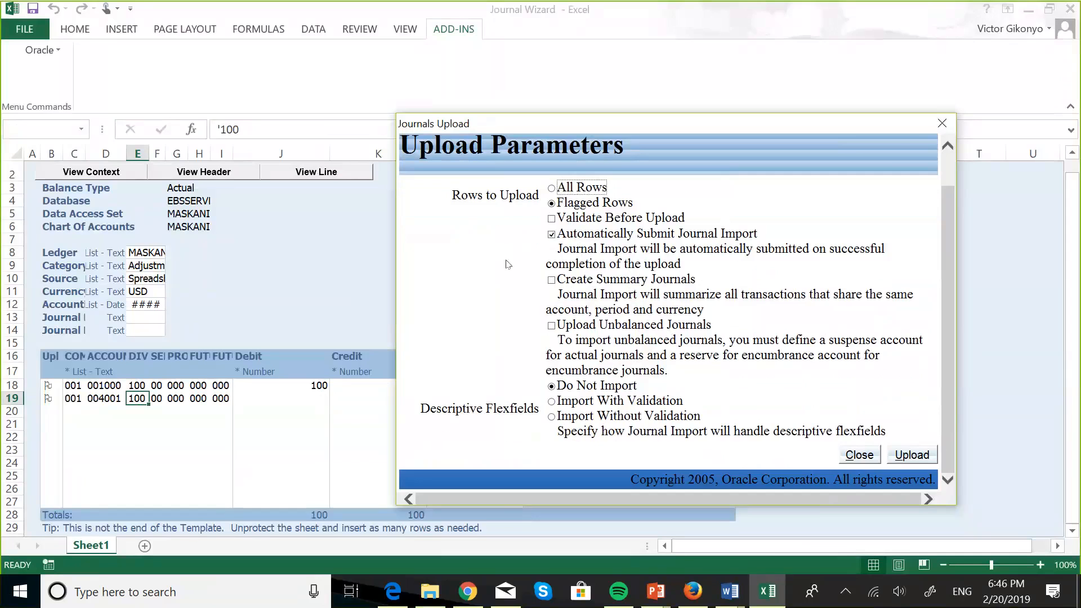
{"action": "scroll", "coordinate": [508, 265], "scroll_direction": "up", "scroll_amount": 1}
{"action": "scroll", "coordinate": [508, 264], "scroll_direction": "down", "scroll_amount": 1}
{"action": "left_click", "coordinate": [918, 454]}
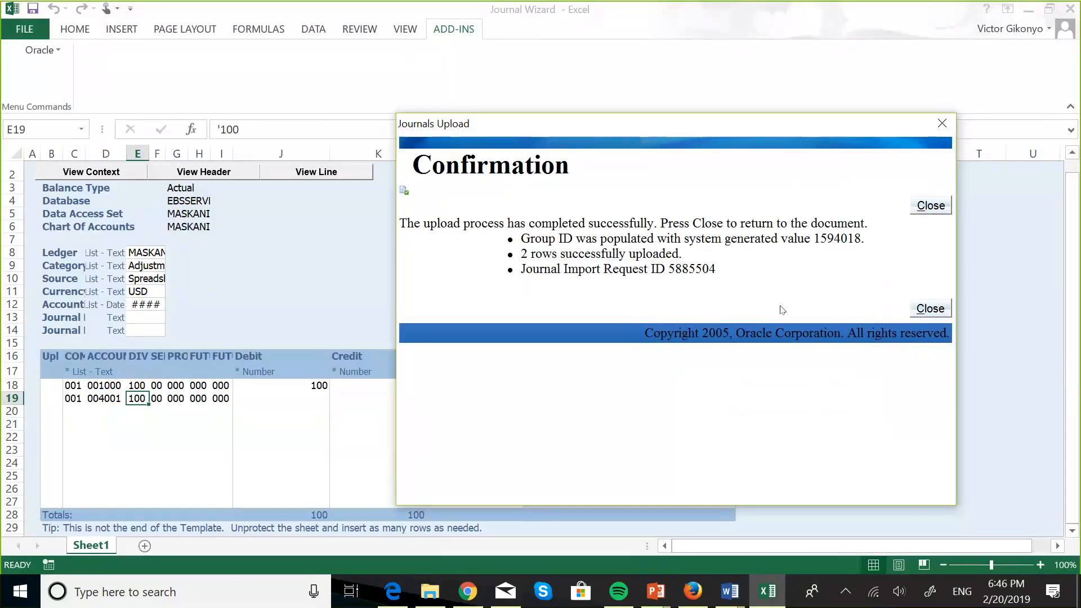
Step: Close the upload confirmation, verify both lines' success messages, and minimize Excel
{"action": "left_click", "coordinate": [922, 309]}
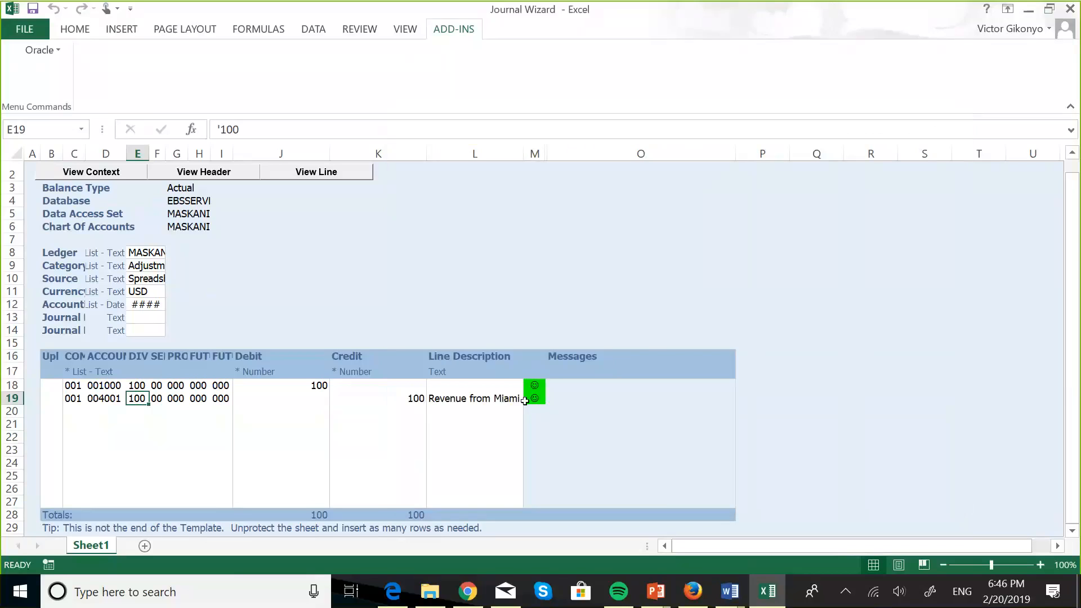
{"action": "left_click", "coordinate": [525, 401]}
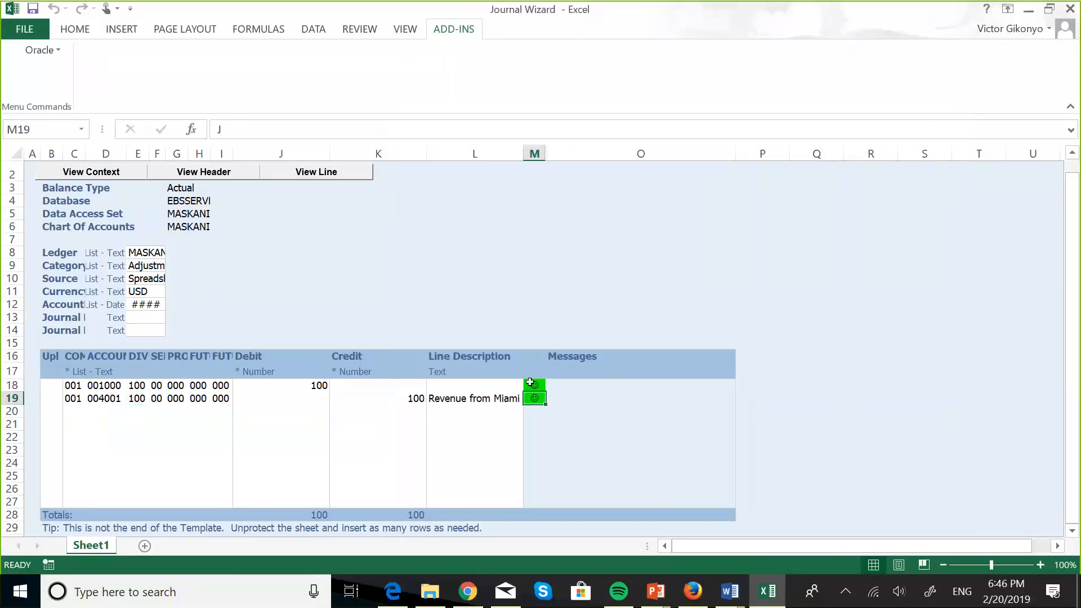
{"action": "left_click", "coordinate": [530, 383]}
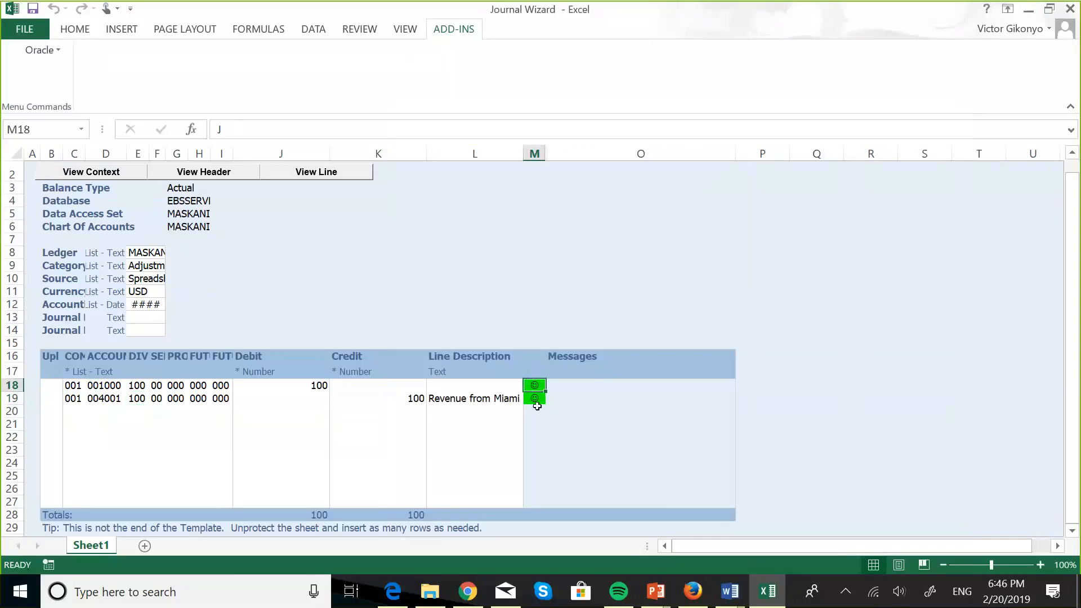
{"action": "left_click", "coordinate": [532, 400]}
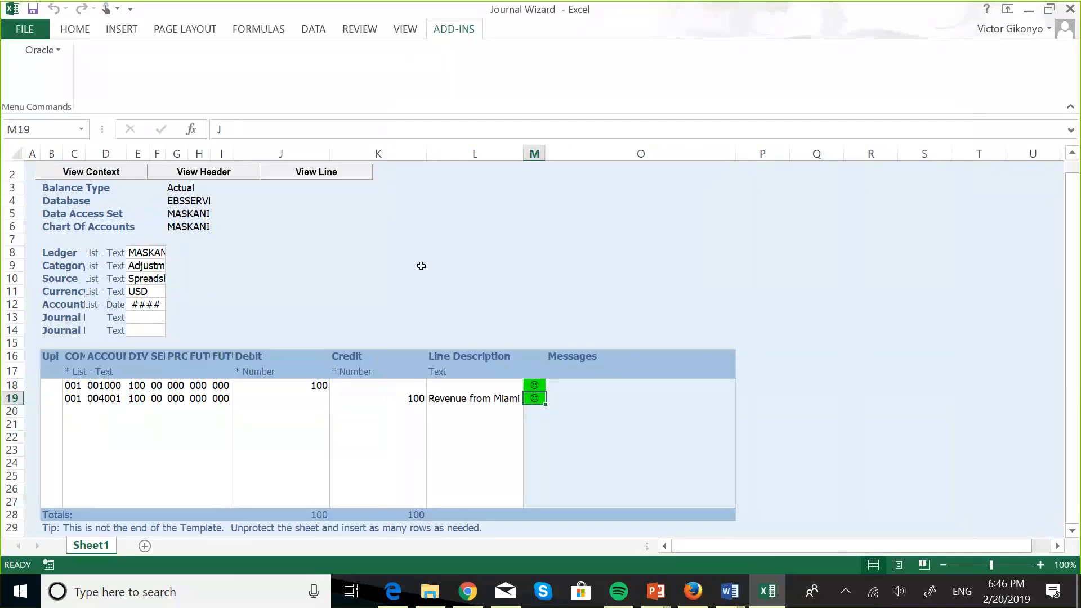
{"action": "scroll", "coordinate": [421, 266], "scroll_direction": "down", "scroll_amount": 4}
{"action": "scroll", "coordinate": [421, 266], "scroll_direction": "up", "scroll_amount": 4}
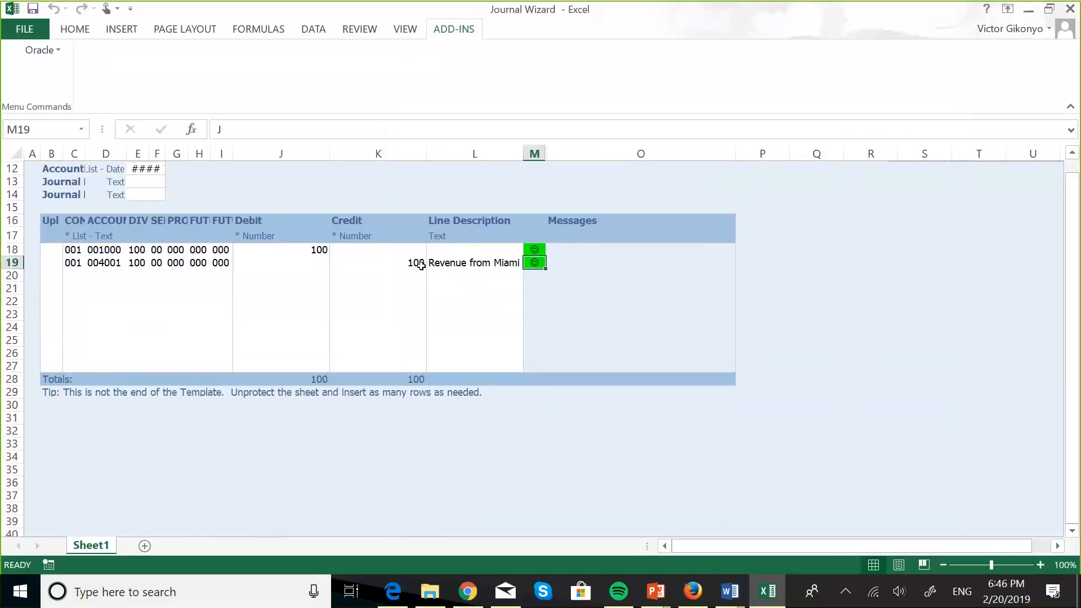
{"action": "left_click", "coordinate": [350, 272]}
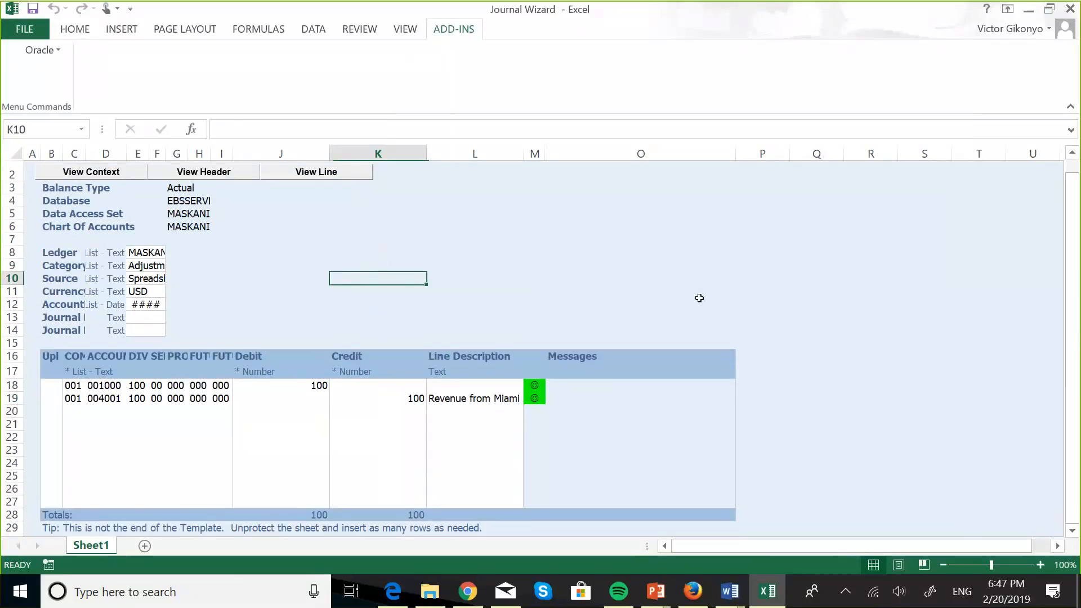
{"action": "left_click", "coordinate": [1028, 10]}
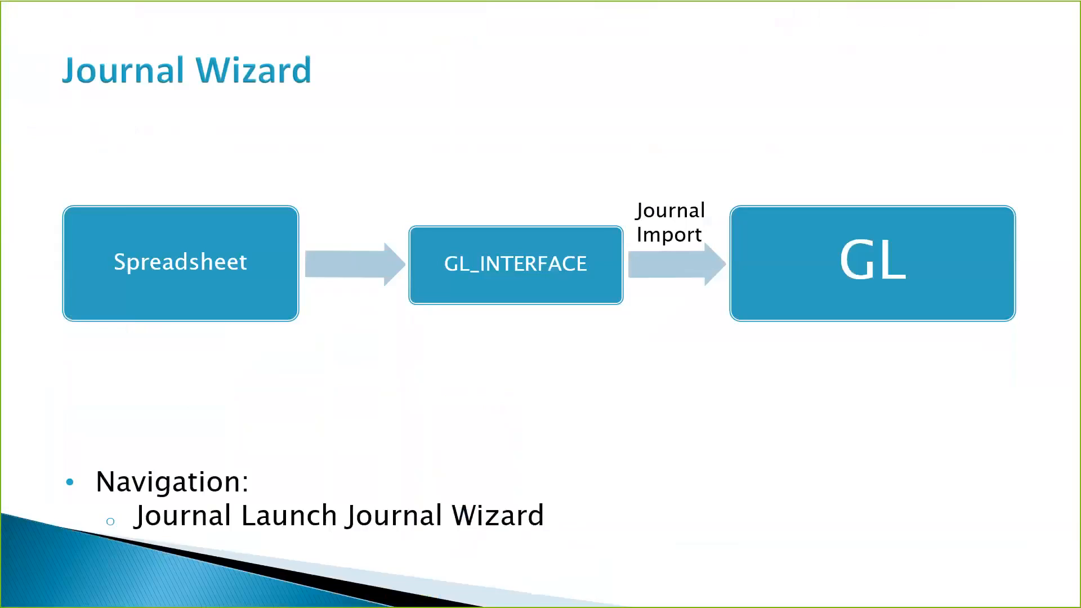
Step: Switch to the Oracle Applications Home Page, dismissing the plugin warning page
{"action": "key", "text": "super+Tab"}
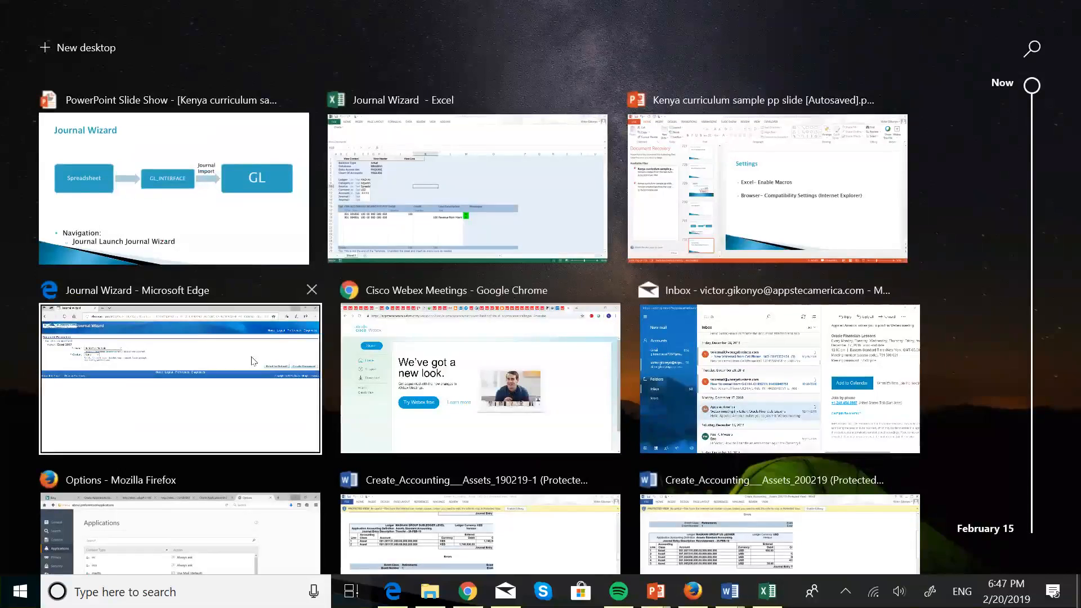
{"action": "left_click", "coordinate": [280, 328]}
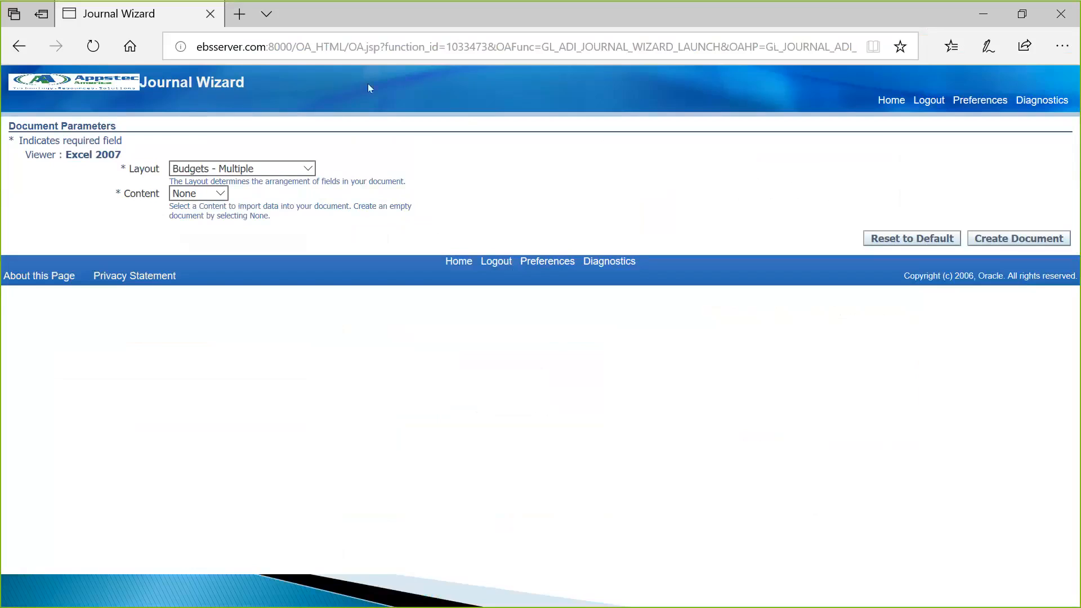
{"action": "left_click", "coordinate": [891, 99]}
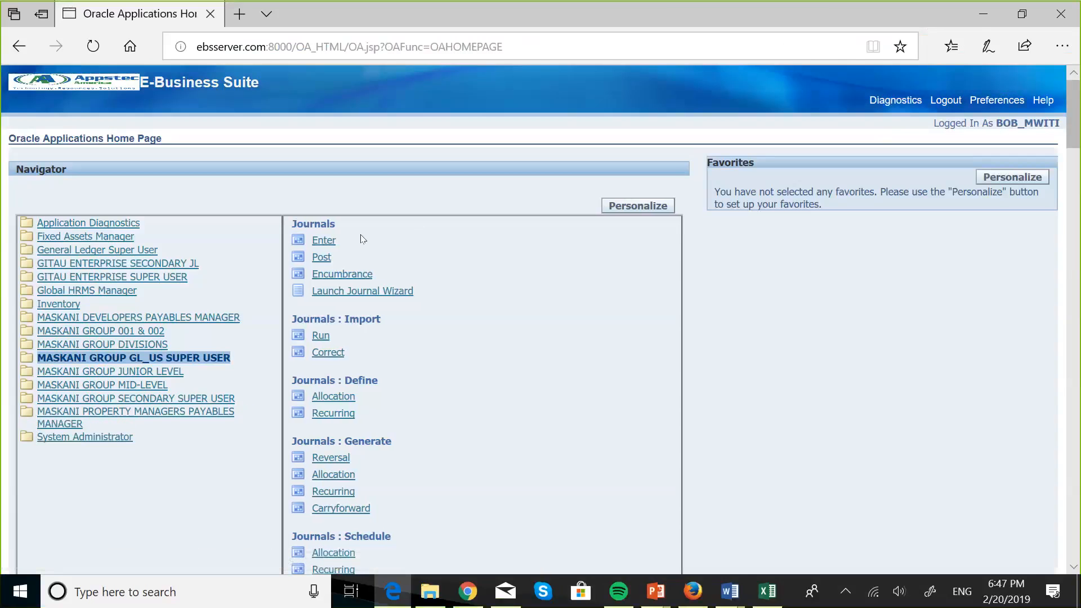
{"action": "left_click", "coordinate": [321, 246]}
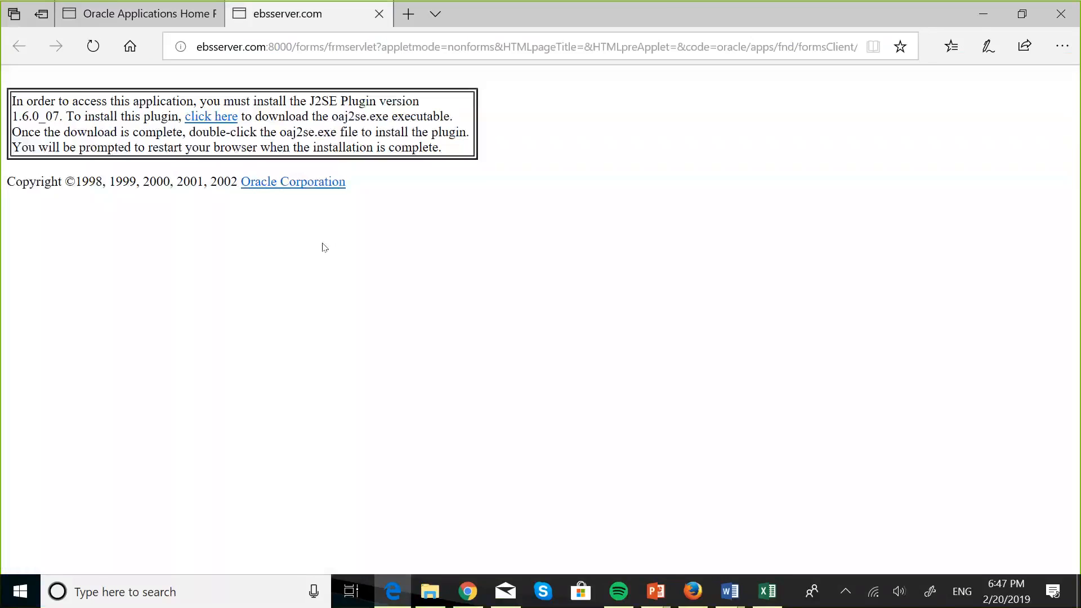
{"action": "left_click", "coordinate": [380, 14]}
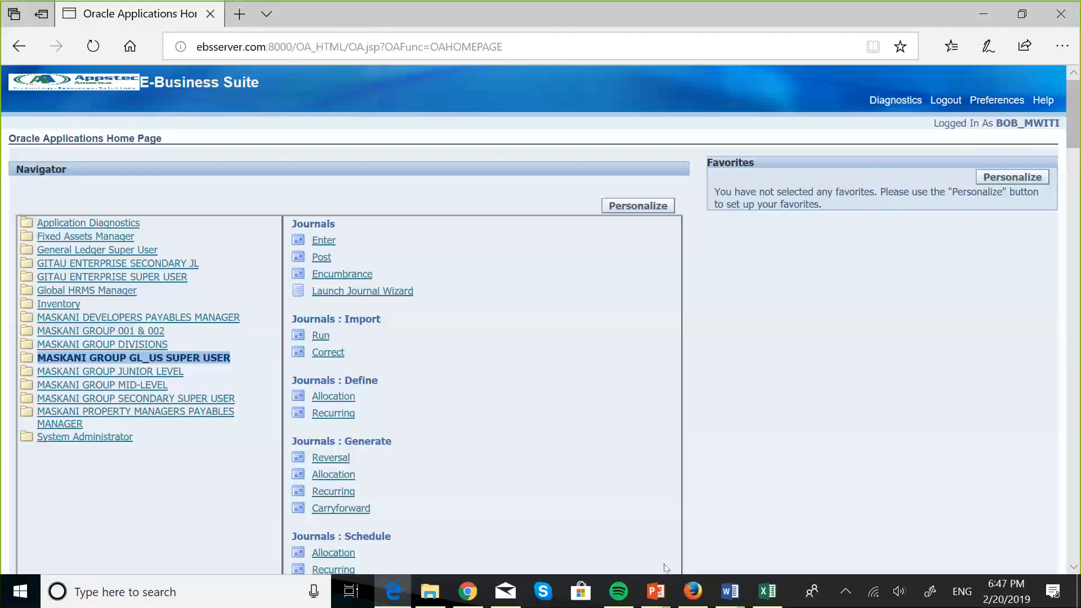
{"action": "mouse_move", "coordinate": [677, 579]}
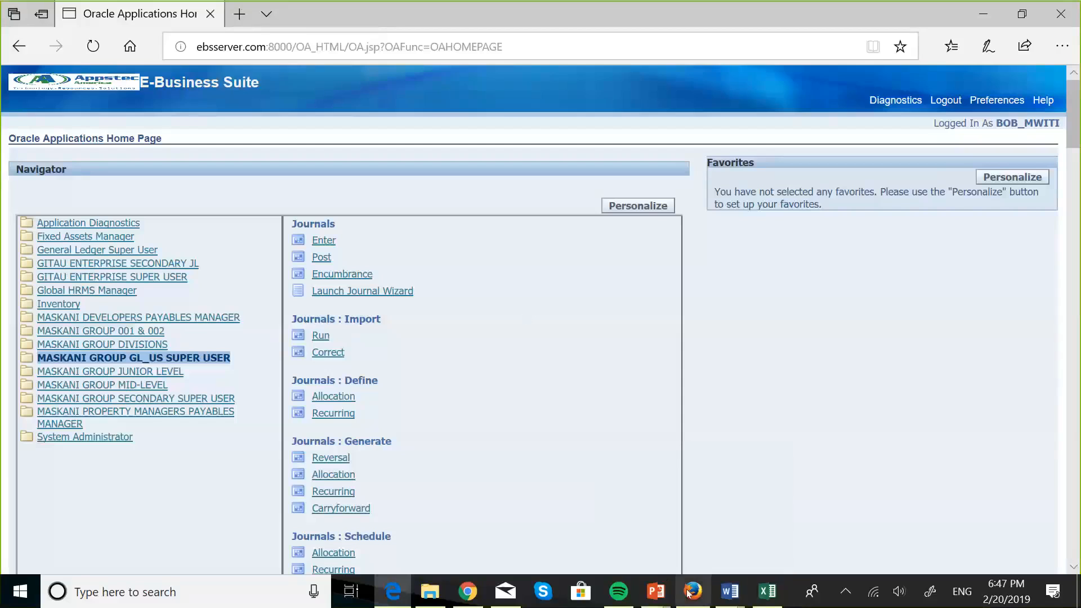
{"action": "left_click", "coordinate": [689, 593]}
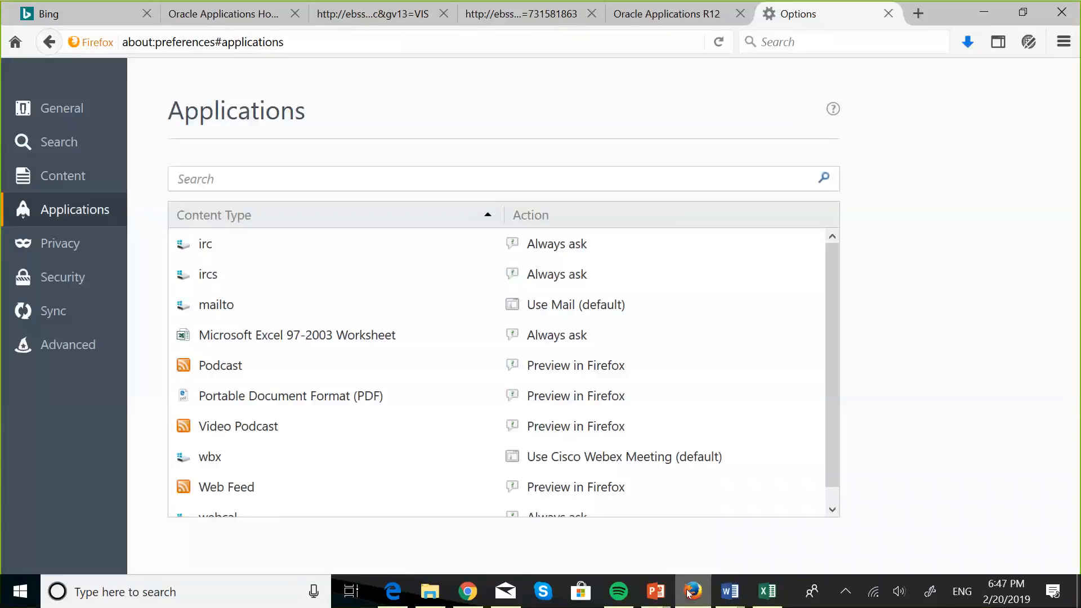
{"action": "left_click", "coordinate": [226, 14]}
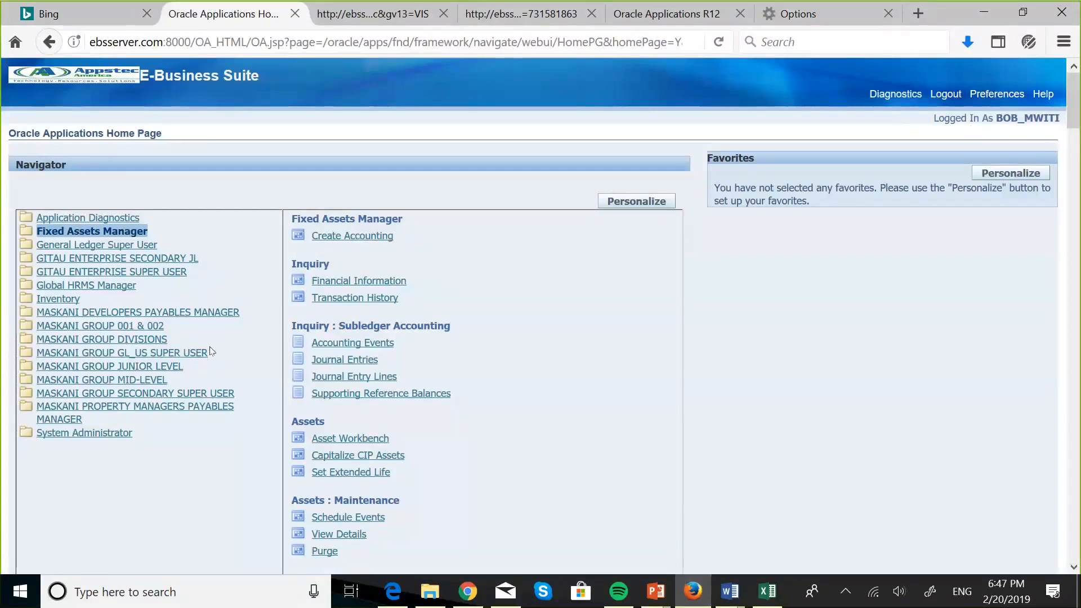
Step: Open MASKANI GROUP GL_US SUPER USER, log back in, and open Journals > Enter
{"action": "left_click", "coordinate": [194, 354]}
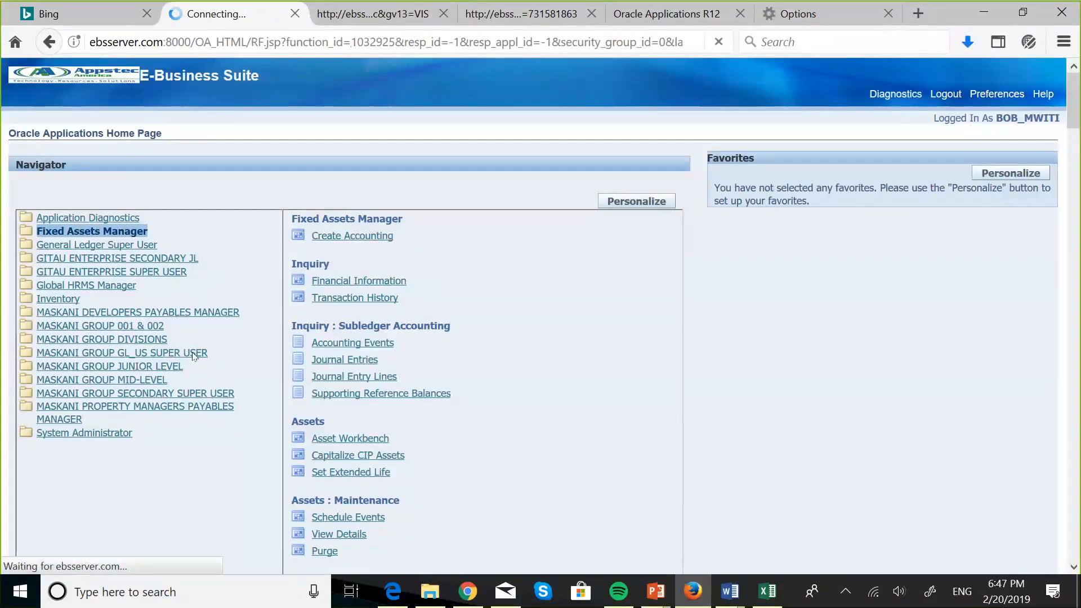
{"action": "left_click", "coordinate": [519, 280]}
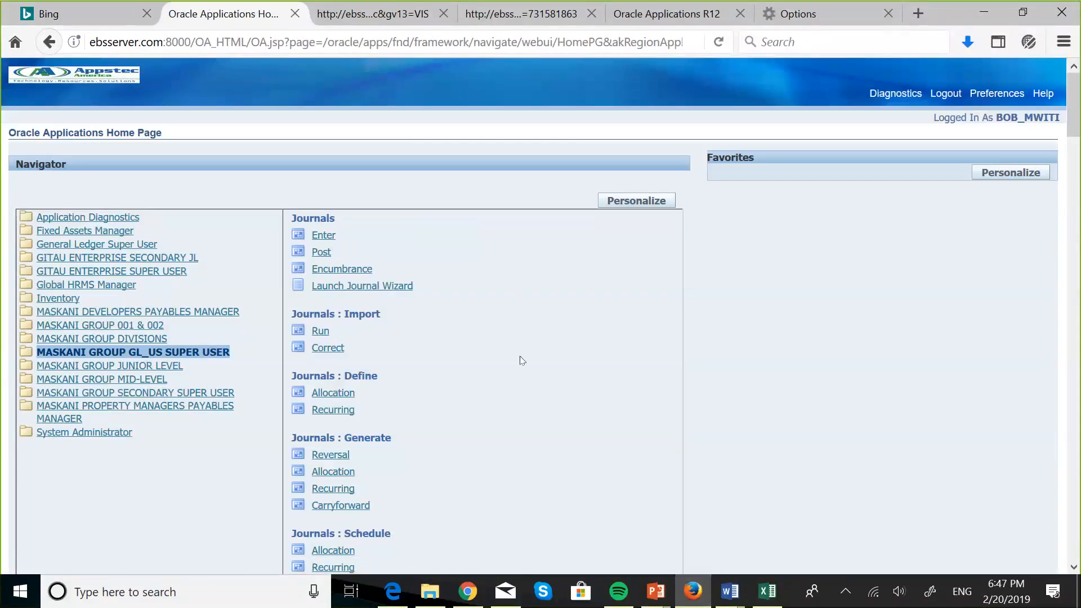
{"action": "left_click", "coordinate": [317, 238]}
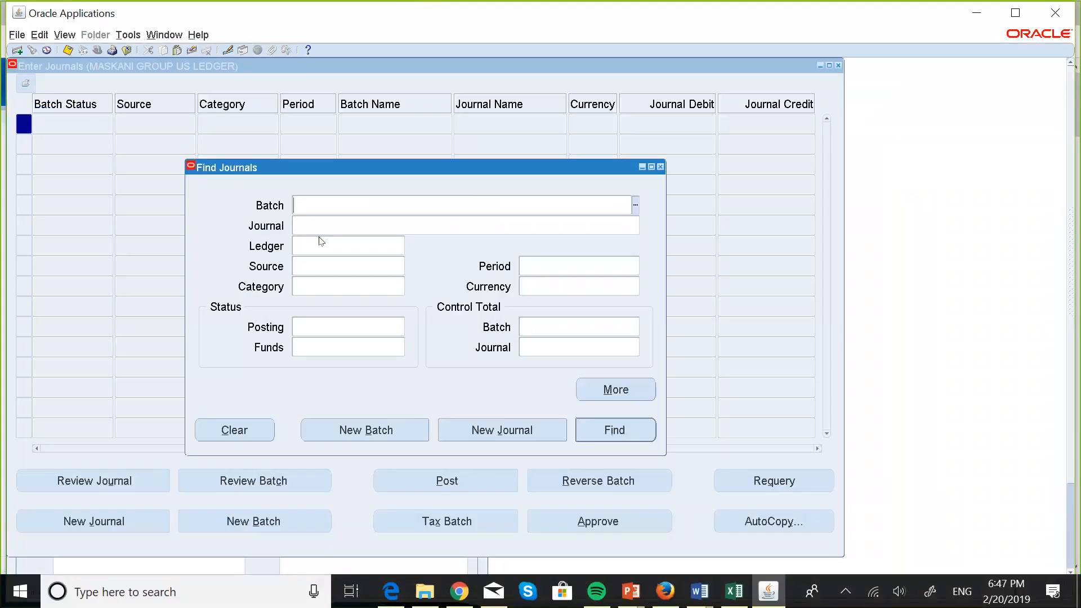
Step: Find recent requests and select Web ADI Journal Import request 5885504, completed Normal
{"action": "key", "text": "alt+v"}
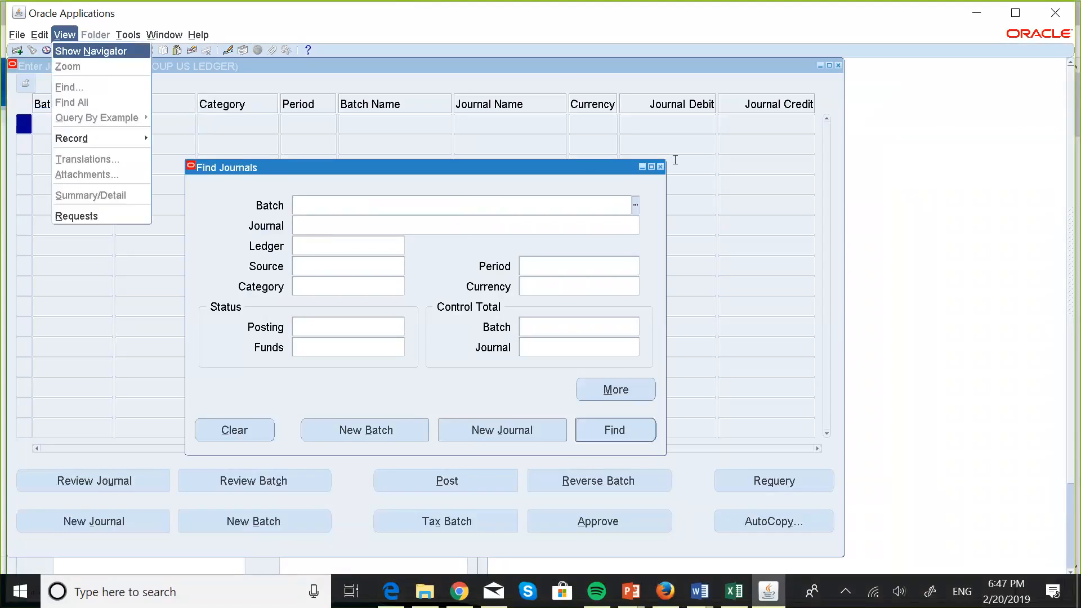
{"action": "key", "text": "r"}
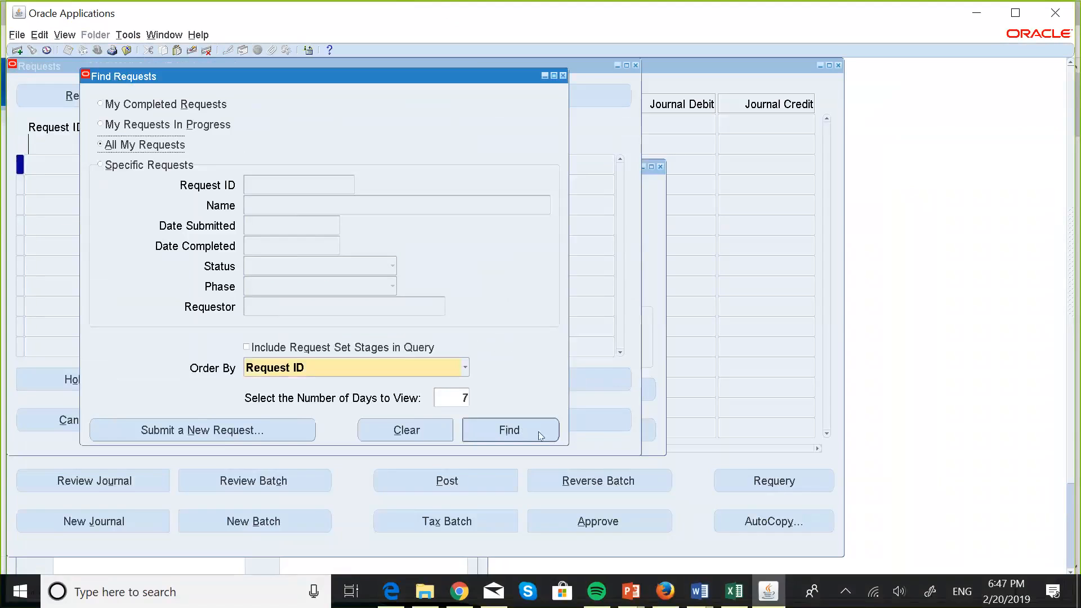
{"action": "left_click", "coordinate": [539, 435]}
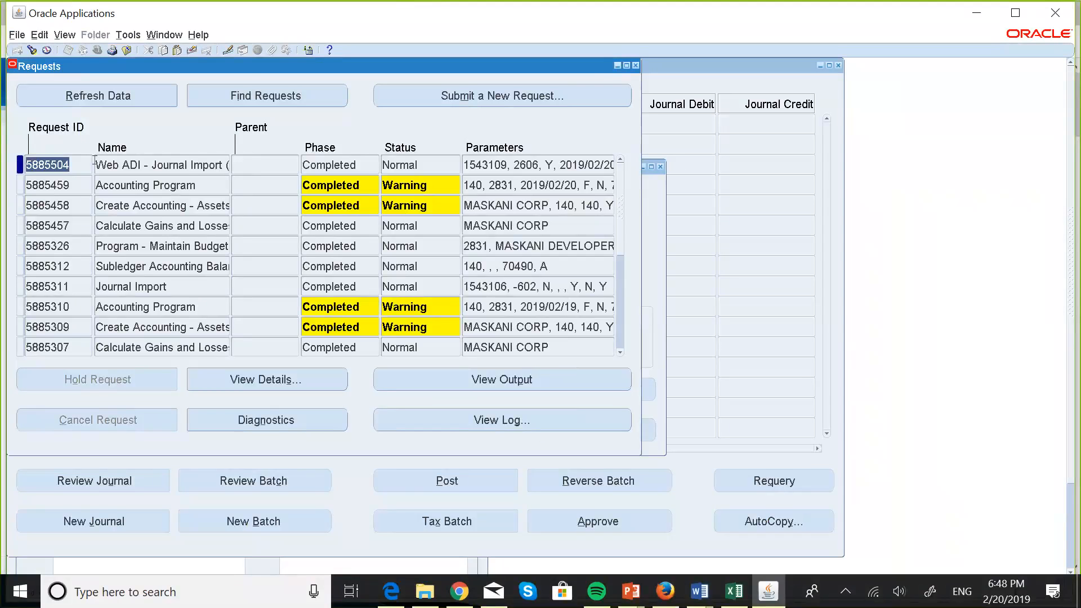
{"action": "left_click", "coordinate": [162, 164]}
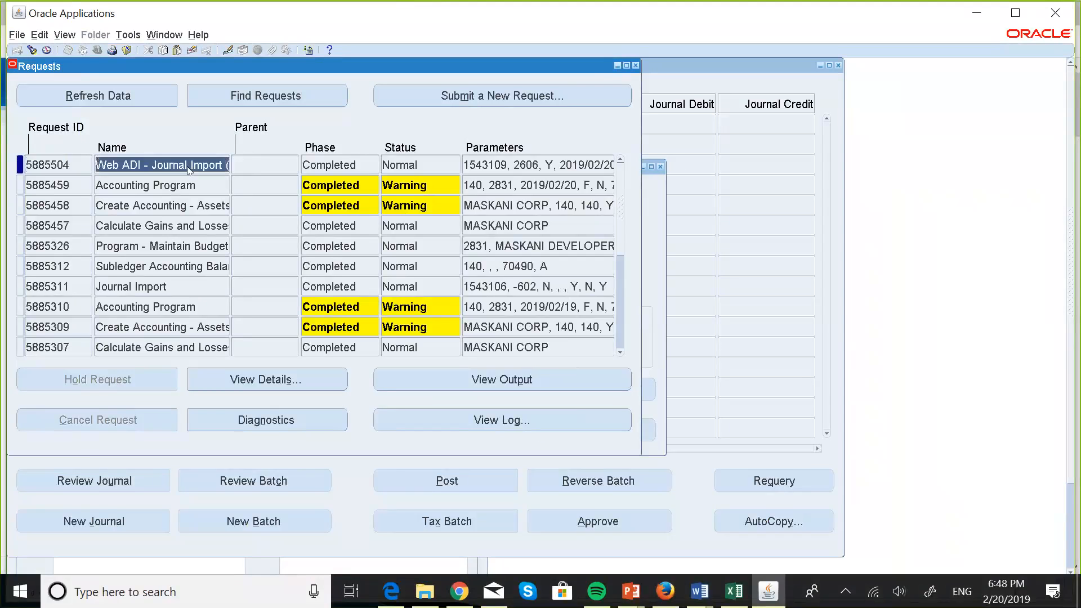
{"action": "left_click", "coordinate": [466, 380]}
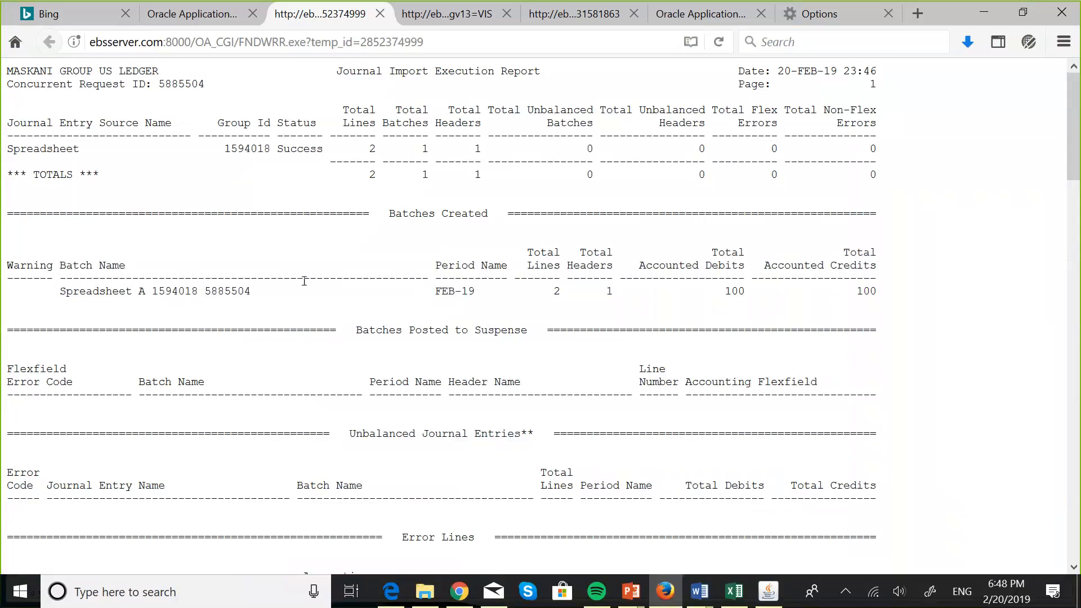
{"action": "scroll", "coordinate": [304, 281], "scroll_direction": "down", "scroll_amount": 2}
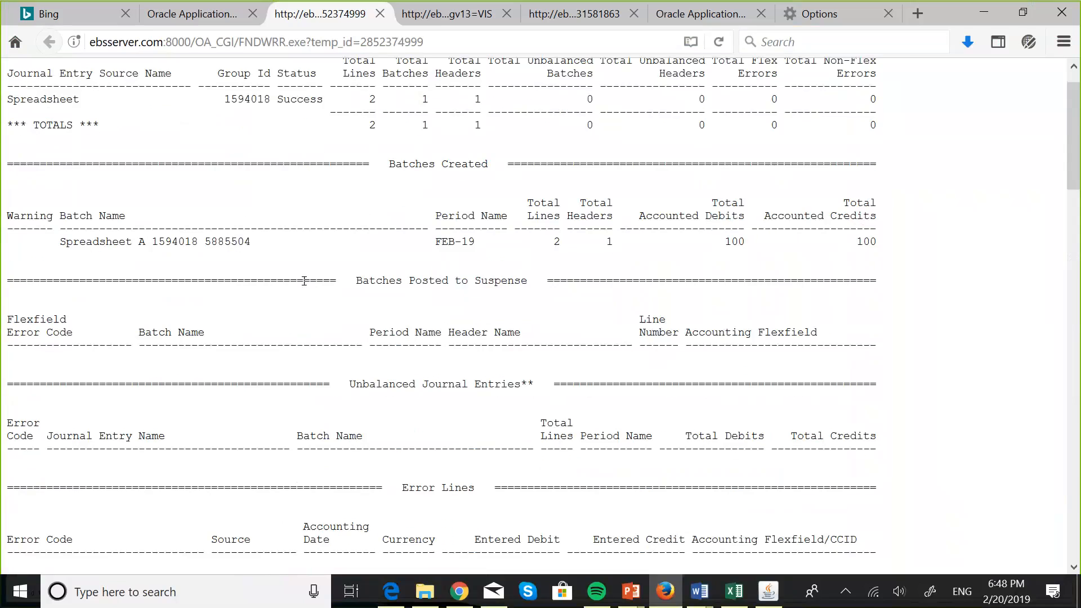
{"action": "scroll", "coordinate": [304, 281], "scroll_direction": "up", "scroll_amount": 2}
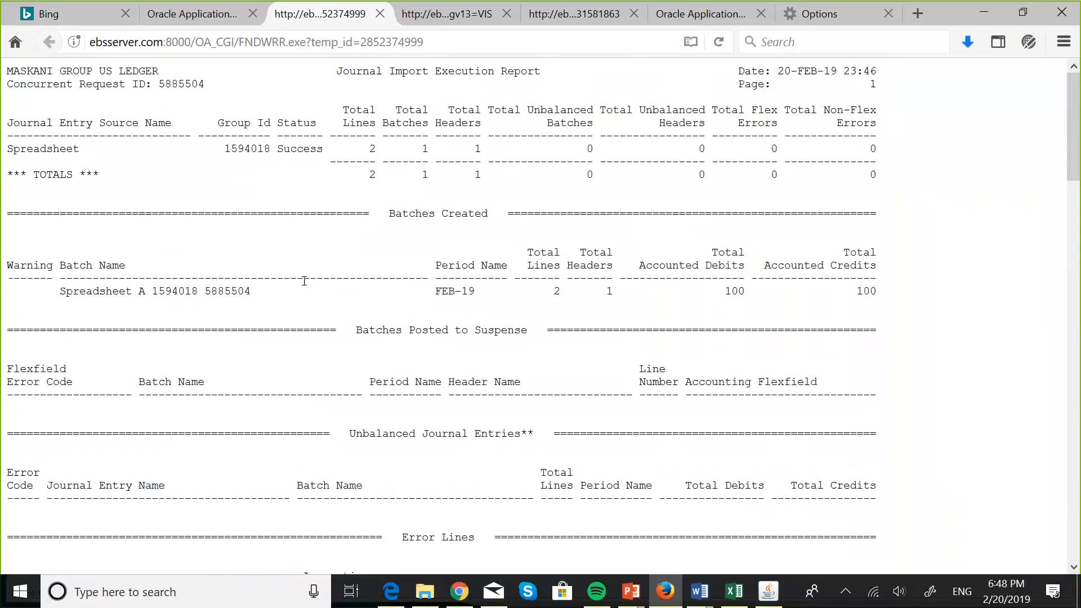
{"action": "scroll", "coordinate": [304, 281], "scroll_direction": "down", "scroll_amount": 4}
{"action": "scroll", "coordinate": [305, 281], "scroll_direction": "up", "scroll_amount": 4}
{"action": "scroll", "coordinate": [582, 195], "scroll_direction": "down", "scroll_amount": 5}
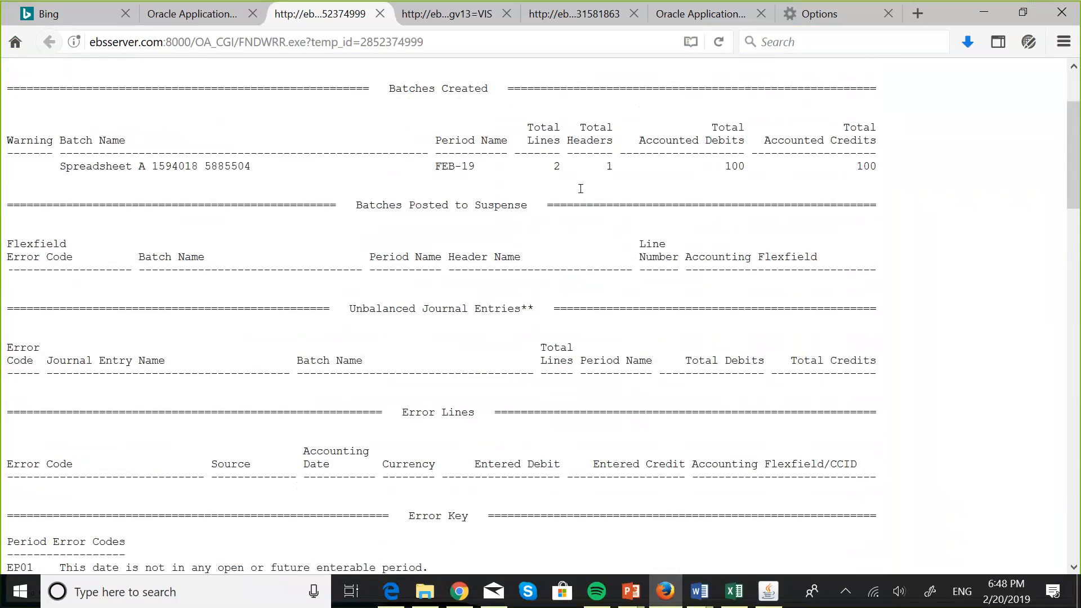
{"action": "scroll", "coordinate": [583, 195], "scroll_direction": "down", "scroll_amount": 2}
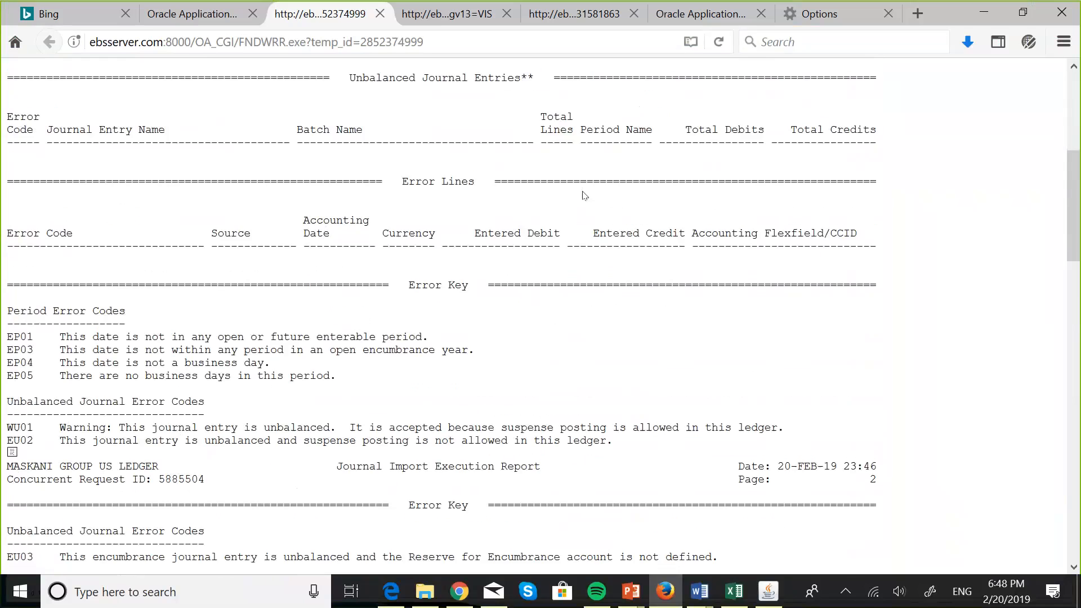
{"action": "scroll", "coordinate": [583, 196], "scroll_direction": "down", "scroll_amount": 3}
{"action": "scroll", "coordinate": [583, 196], "scroll_direction": "up", "scroll_amount": 10}
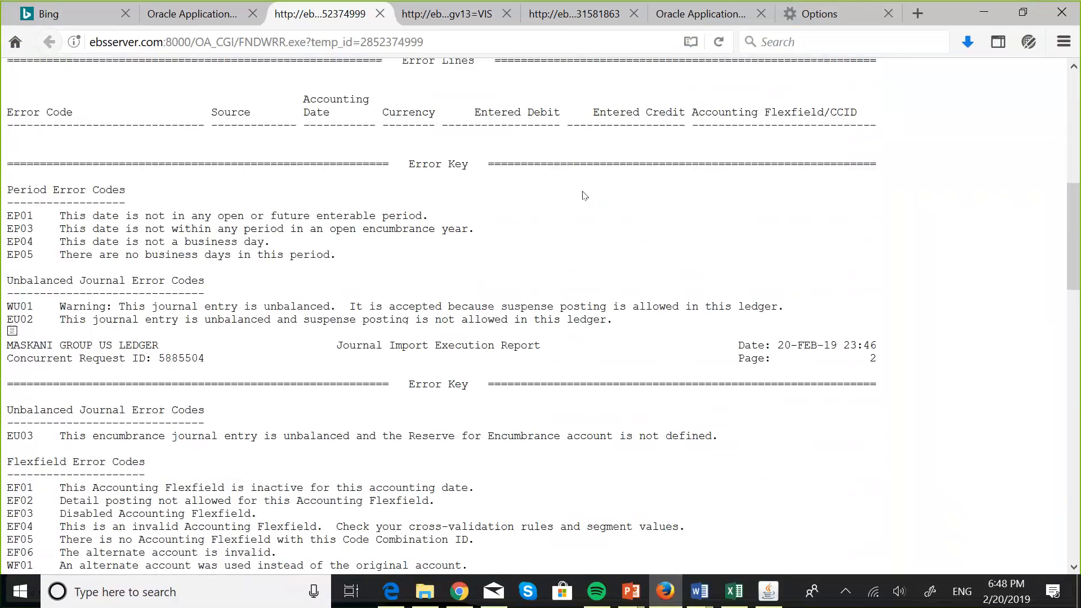
Step: Close Requests and find journals with Source 'Spreadsheet'
{"action": "left_click", "coordinate": [772, 600]}
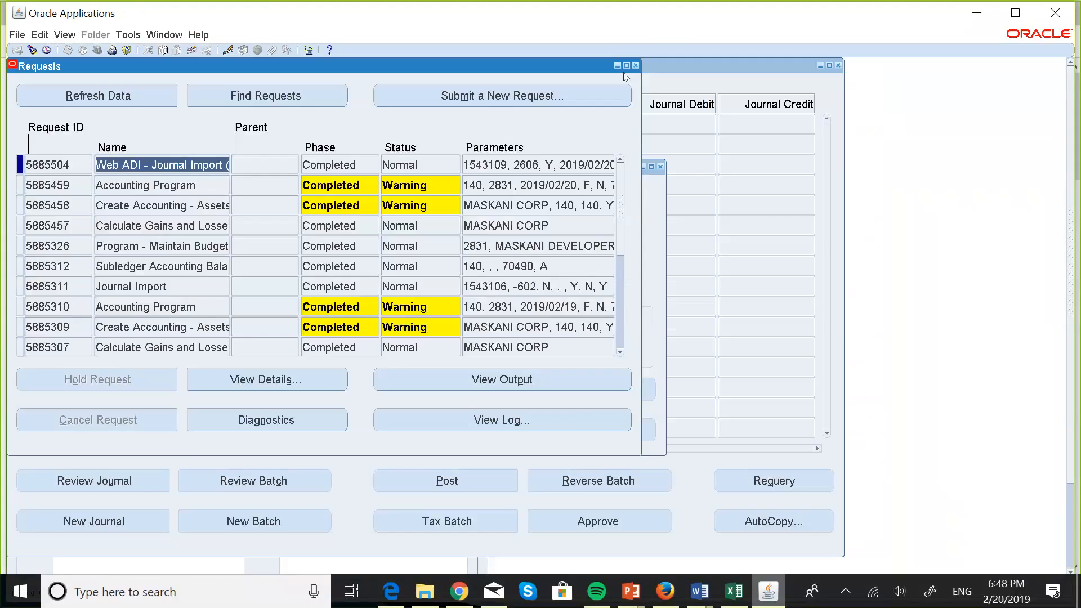
{"action": "left_click", "coordinate": [656, 63]}
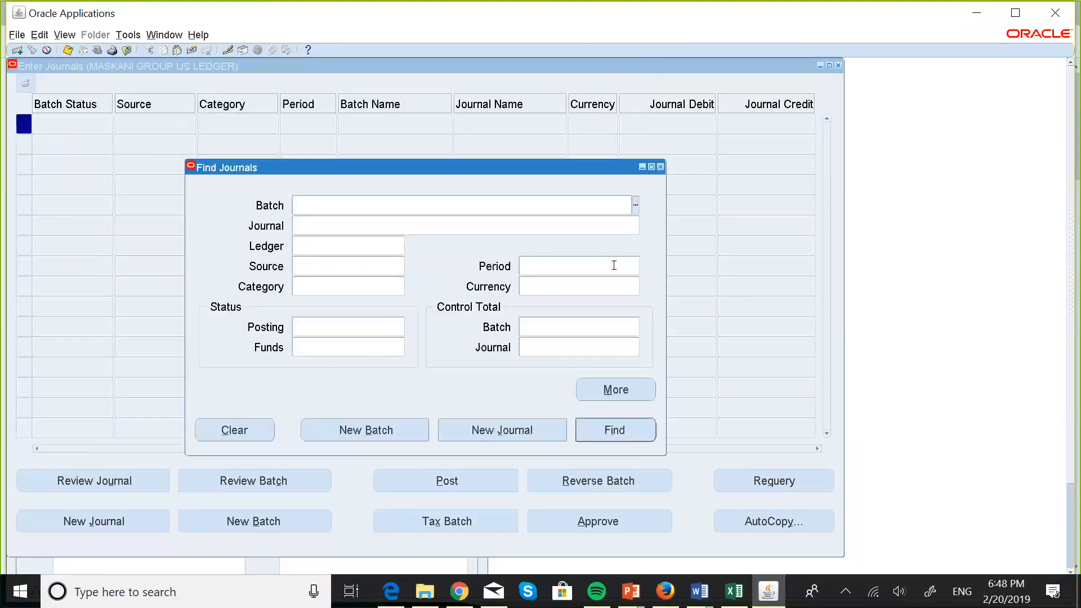
{"action": "left_click", "coordinate": [304, 270]}
{"action": "key", "text": "Caps_Lock"}
{"action": "type", "text": "S"}
{"action": "key", "text": "Caps_Lock"}
{"action": "type", "text": "preadsheet"}
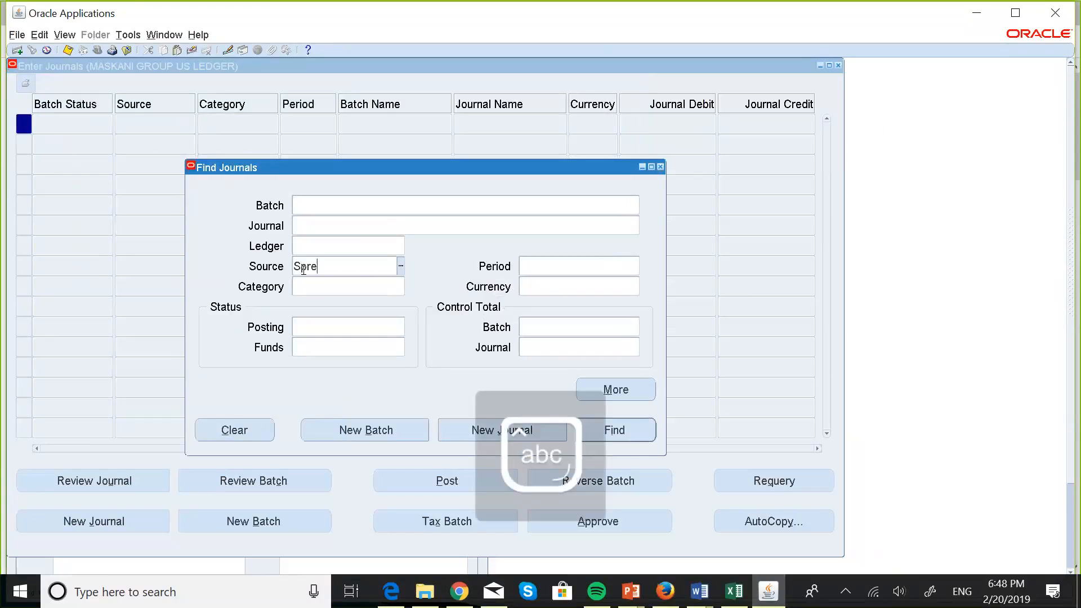
{"action": "key", "text": "Tab"}
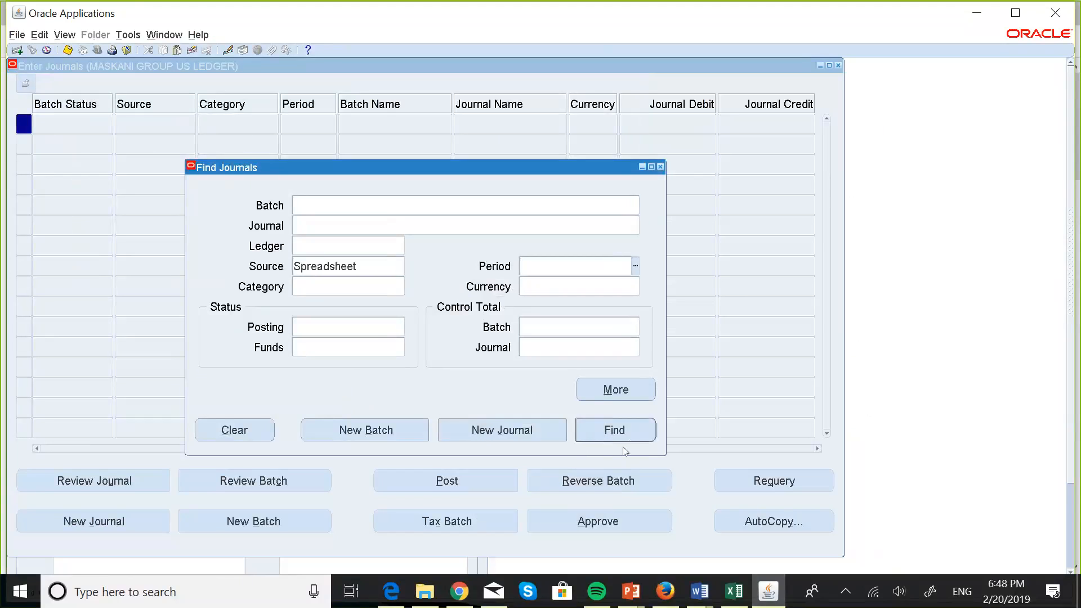
{"action": "left_click", "coordinate": [604, 438]}
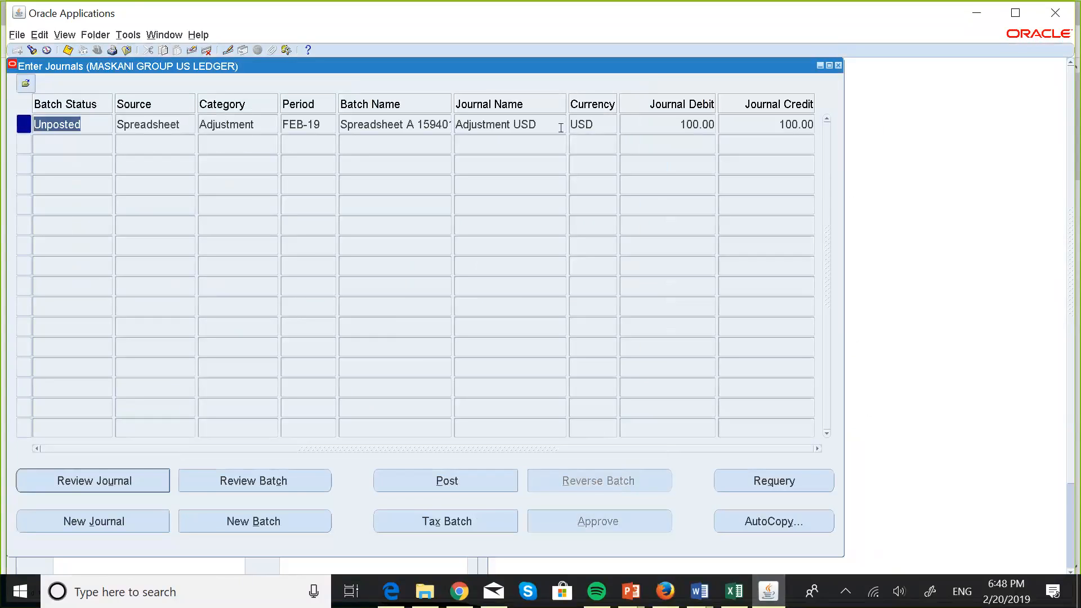
Step: Review the Adjustment USD journal's 100.00 cash debit and Miami Land Sale revenue credit
{"action": "left_click", "coordinate": [133, 480]}
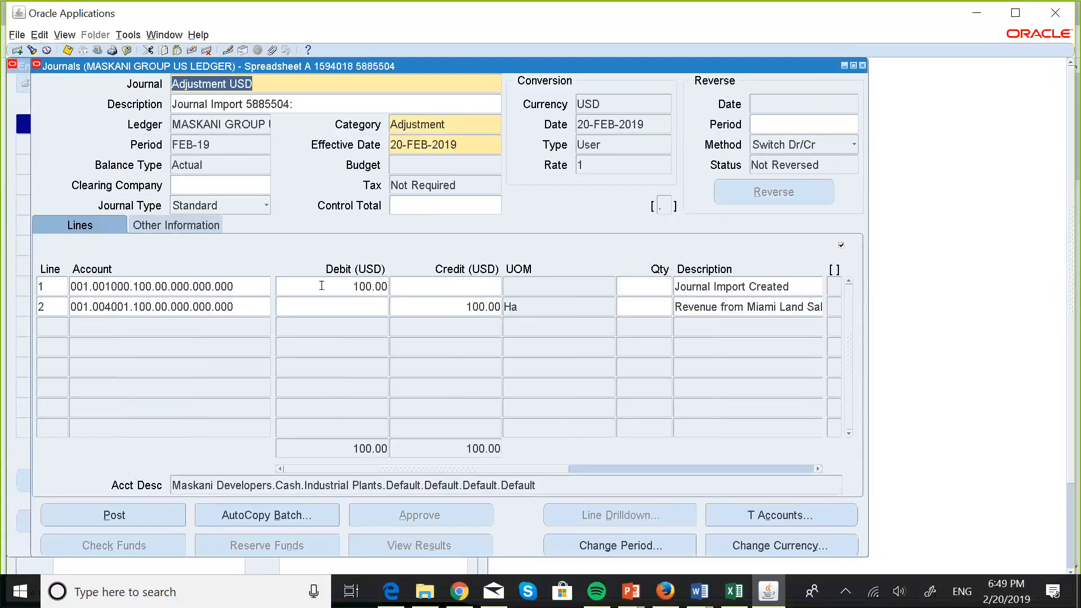
{"action": "left_click", "coordinate": [701, 311]}
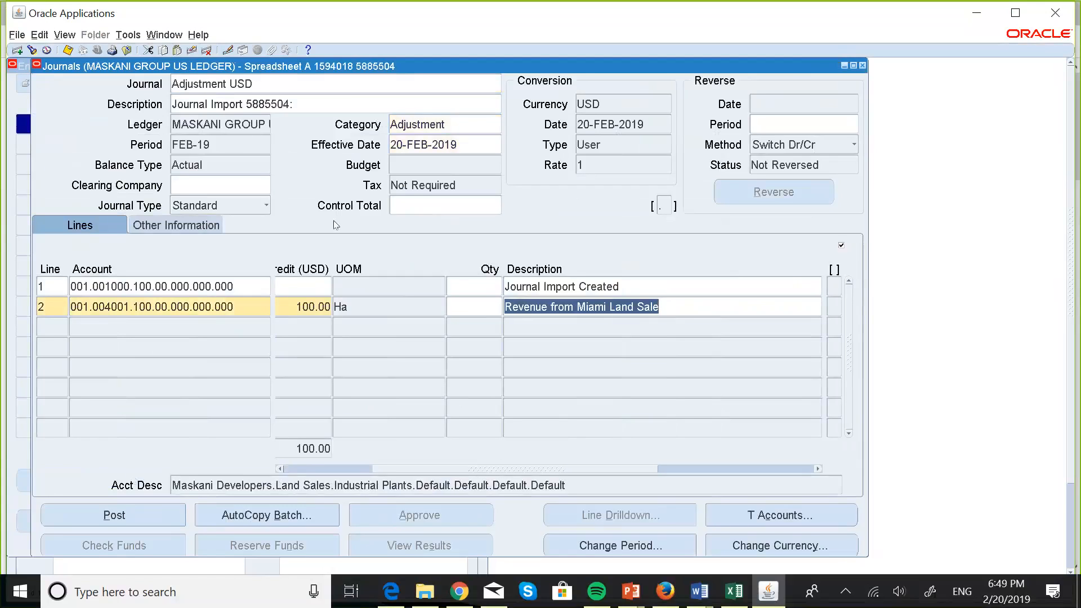
{"action": "left_click", "coordinate": [738, 590]}
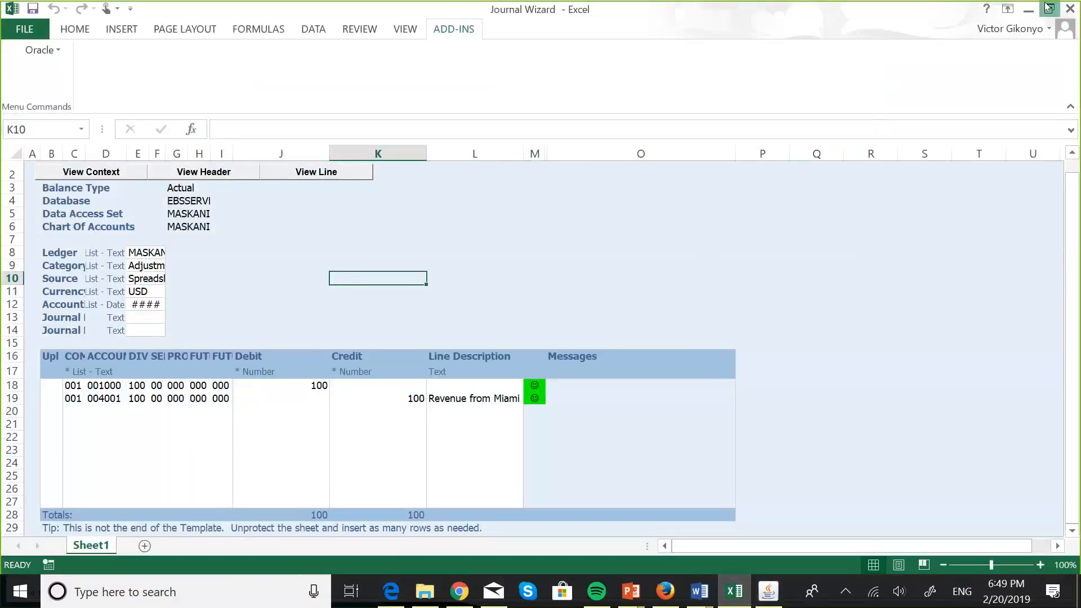
Step: Restore the Excel window and resize it to sit right of the Oracle journal
{"action": "left_click", "coordinate": [1048, 7]}
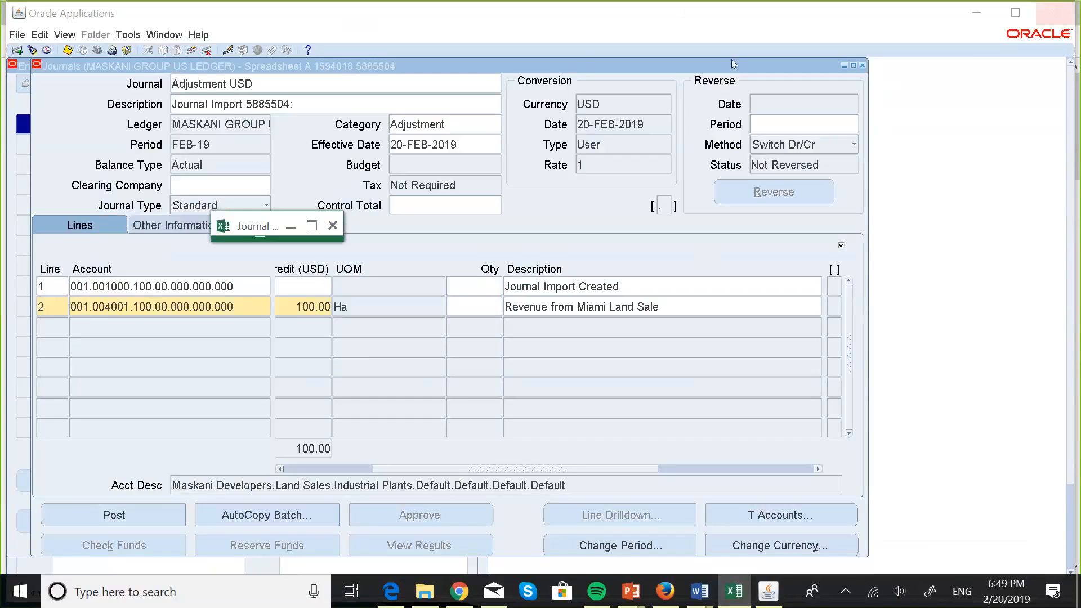
{"action": "left_click", "coordinate": [312, 227]}
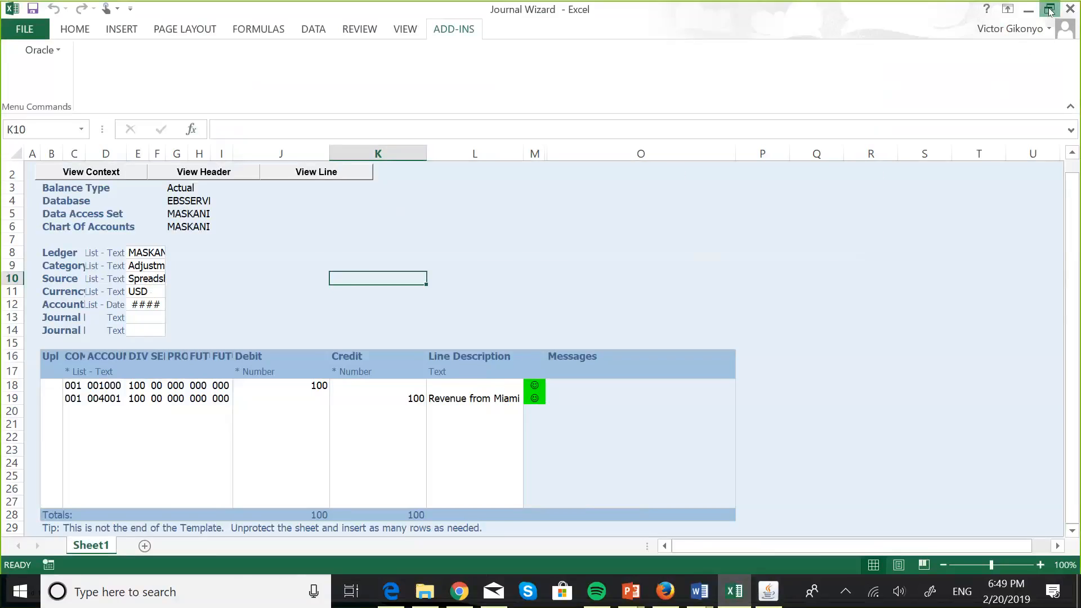
{"action": "left_click", "coordinate": [1050, 9]}
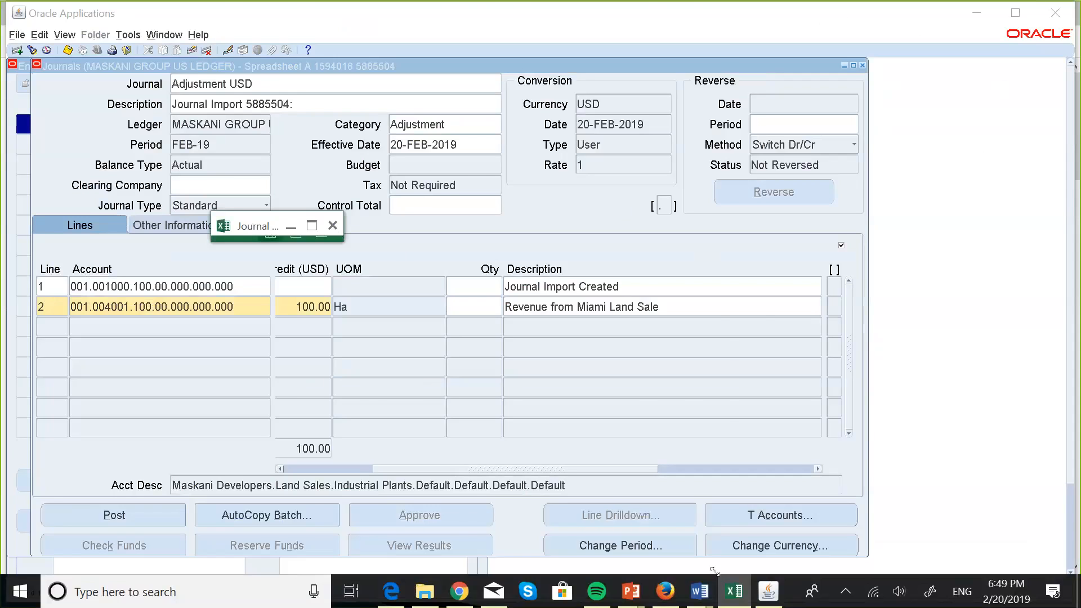
{"action": "left_click_drag", "start_coordinate": [343, 241], "coordinate": [716, 573]}
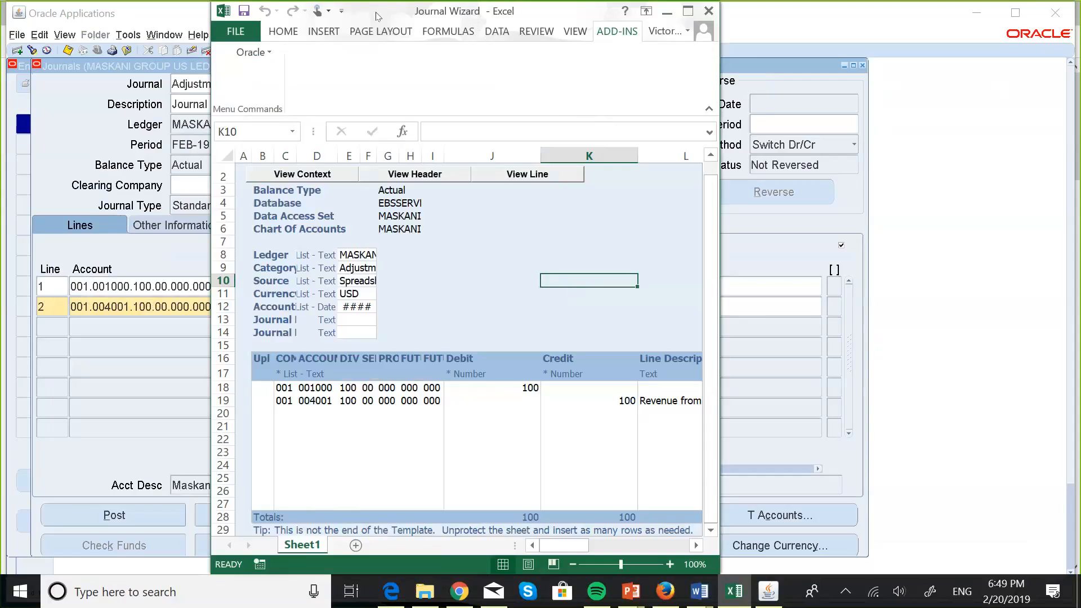
{"action": "left_click_drag", "start_coordinate": [585, 20], "coordinate": [682, 50]}
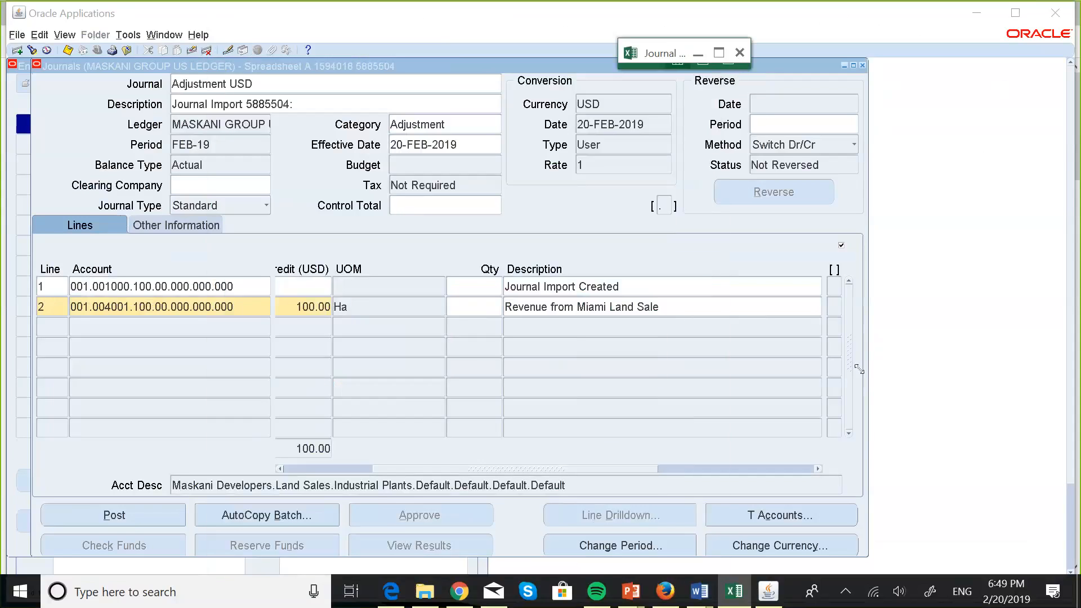
{"action": "left_click_drag", "start_coordinate": [987, 558], "coordinate": [994, 562]}
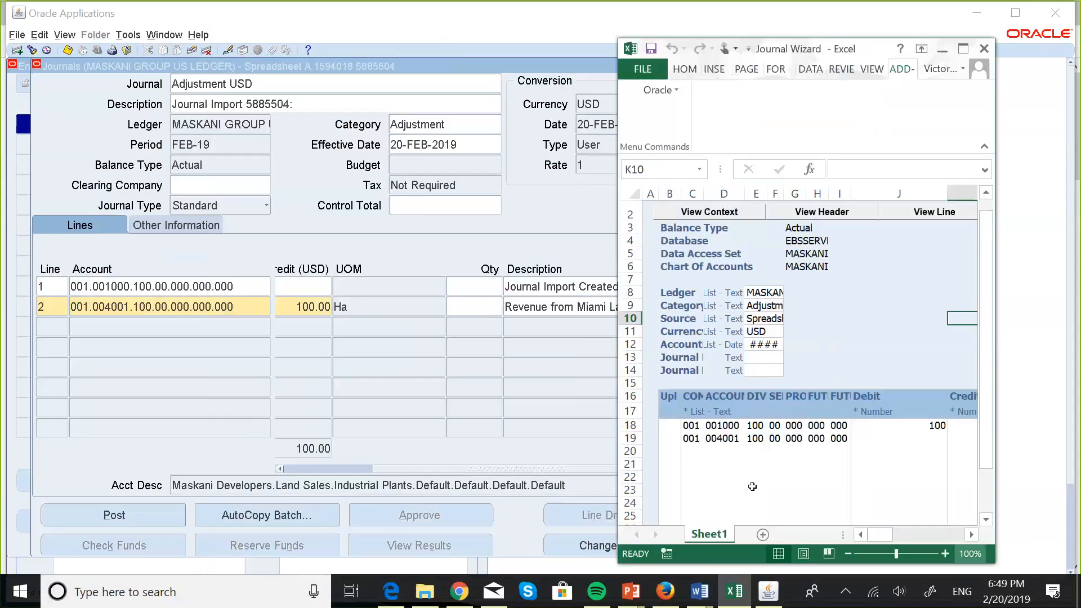